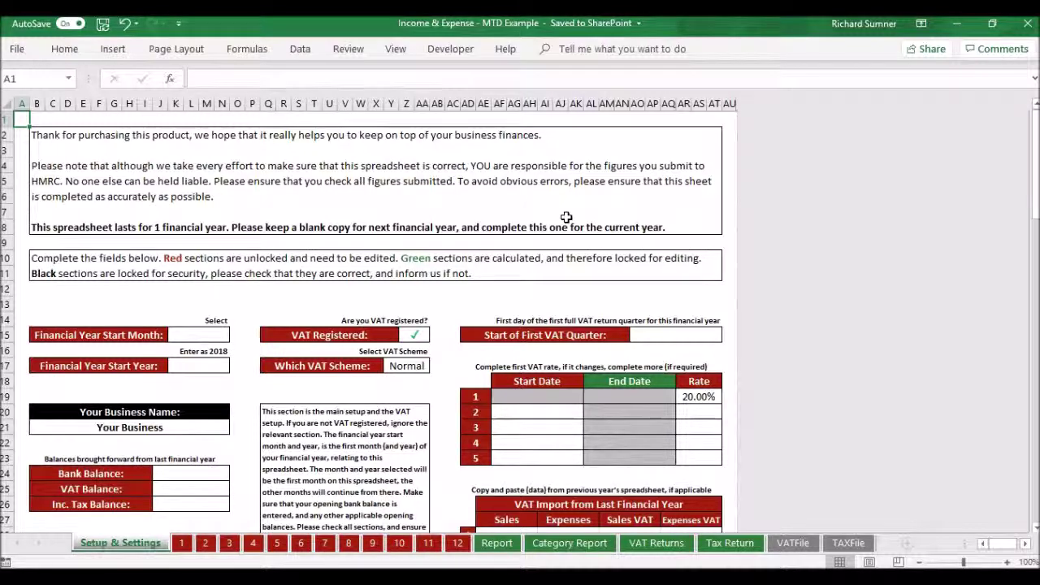
Look over the Setup & Settings sheet and the monthly entry sheets 1 to 4
{"action": "scroll", "coordinate": [491, 304], "scroll_direction": "down", "scroll_amount": 3}
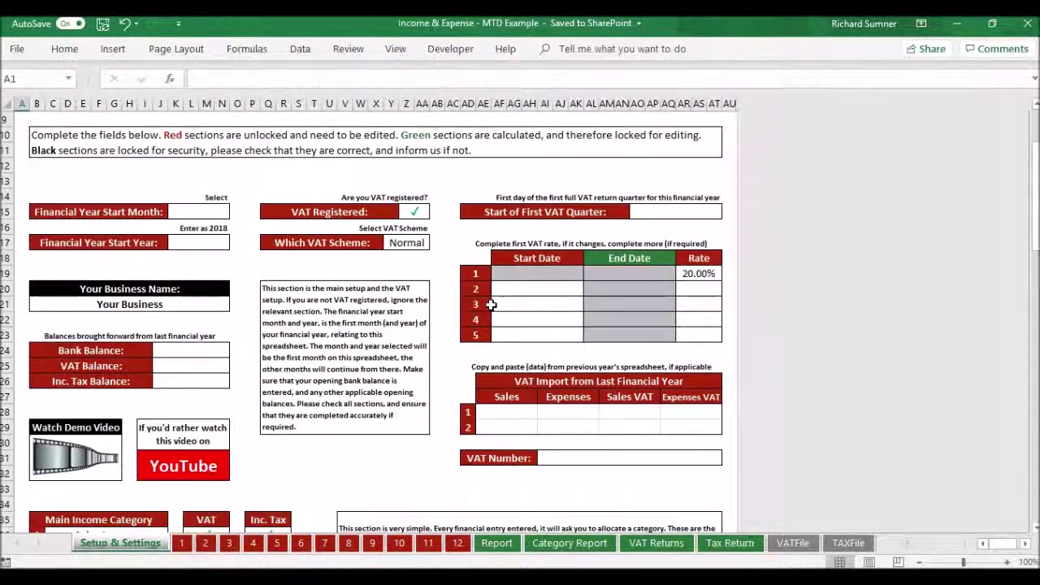
{"action": "scroll", "coordinate": [491, 304], "scroll_direction": "down", "scroll_amount": 6}
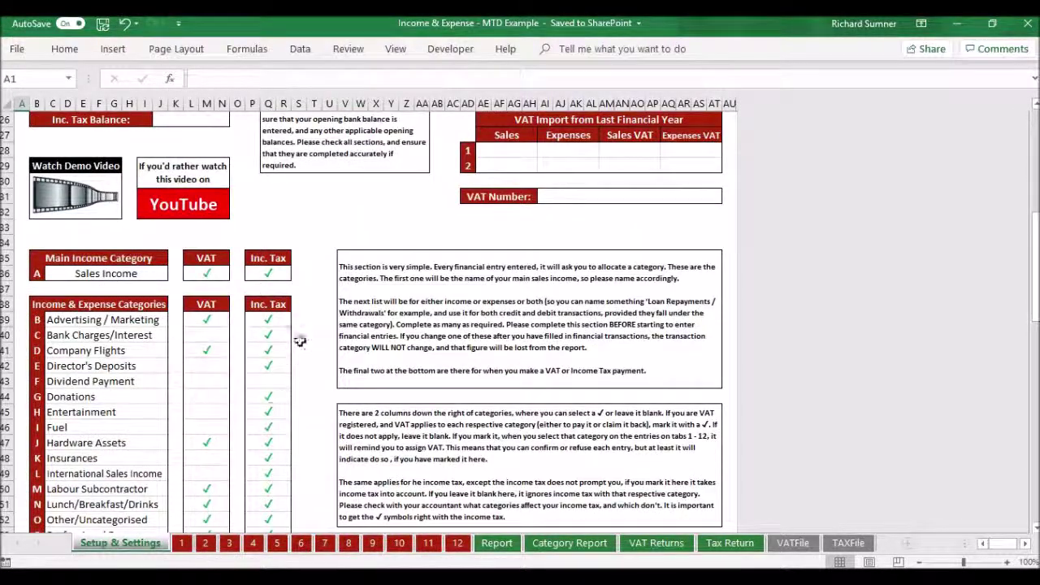
{"action": "scroll", "coordinate": [300, 341], "scroll_direction": "up", "scroll_amount": 8}
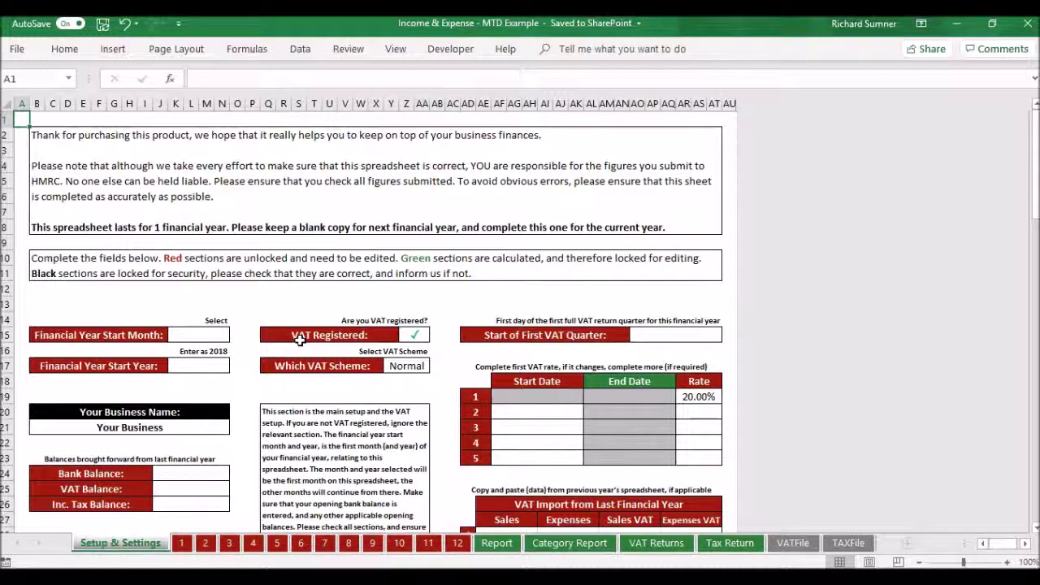
{"action": "left_click", "coordinate": [184, 544]}
{"action": "left_click", "coordinate": [206, 544]}
{"action": "left_click", "coordinate": [230, 544]}
{"action": "left_click", "coordinate": [252, 544]}
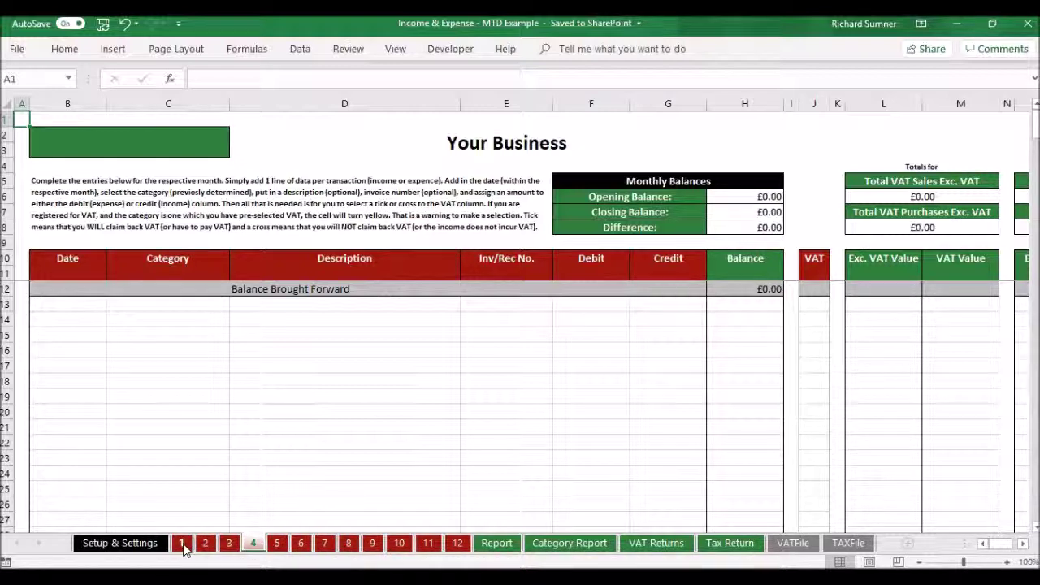
{"action": "left_click", "coordinate": [183, 544]}
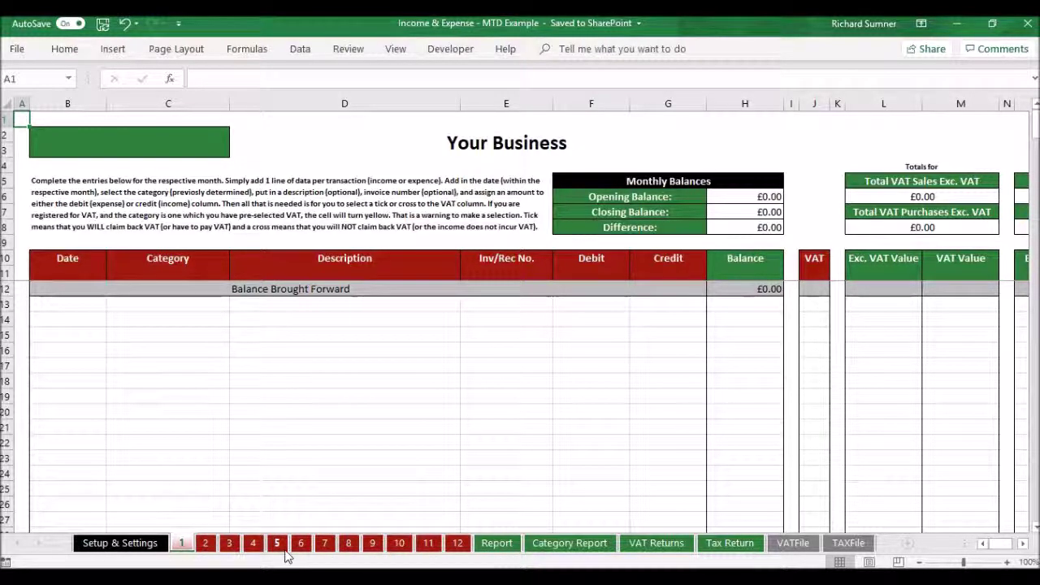
Look through the Report, Category Report, VAT Returns, Tax Return, VATFile and TAXFile sheets
{"action": "left_click", "coordinate": [496, 544]}
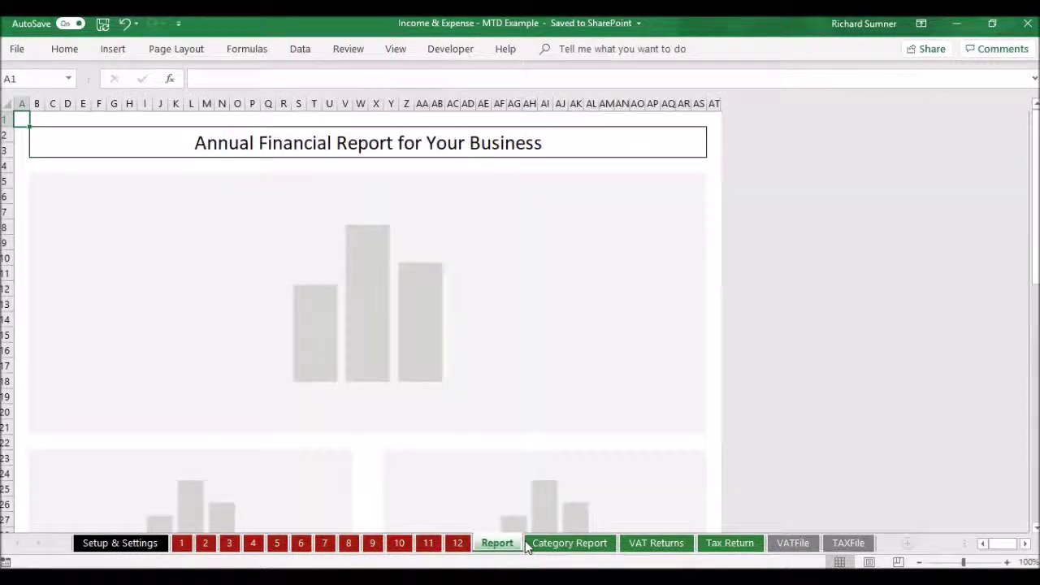
{"action": "left_click", "coordinate": [564, 544]}
{"action": "left_click", "coordinate": [652, 543]}
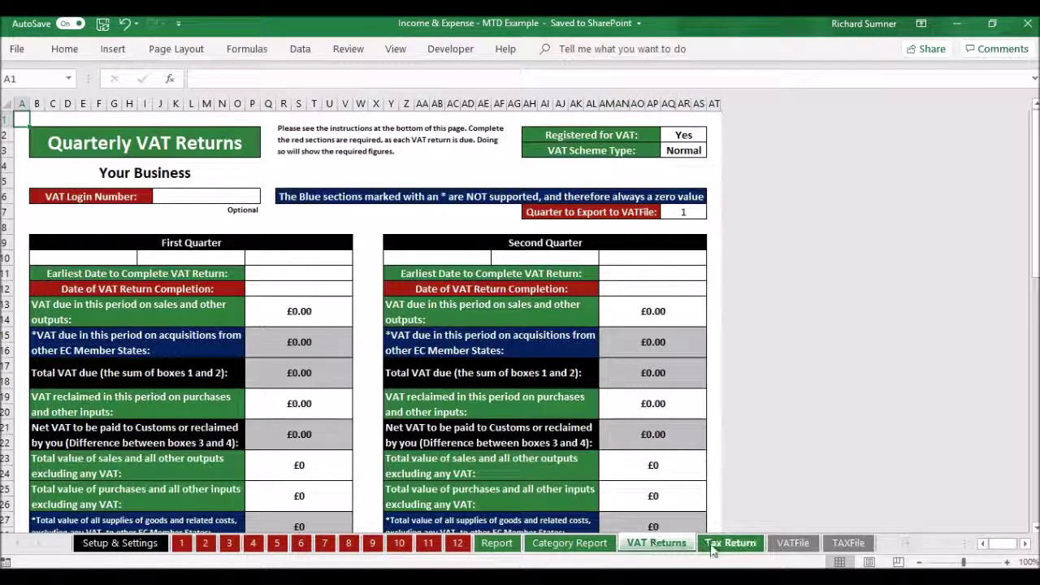
{"action": "left_click", "coordinate": [733, 544]}
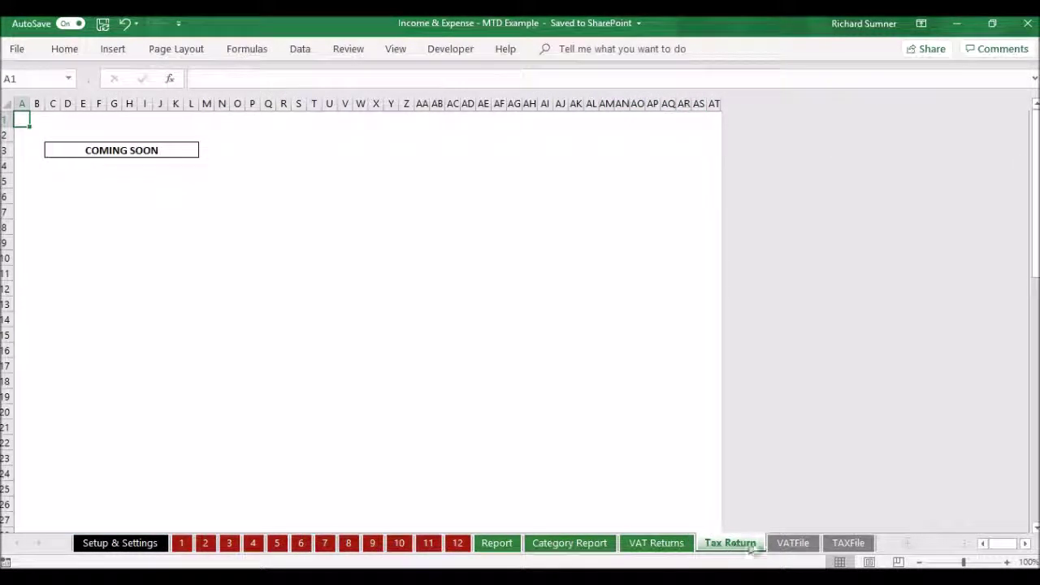
{"action": "left_click", "coordinate": [787, 544]}
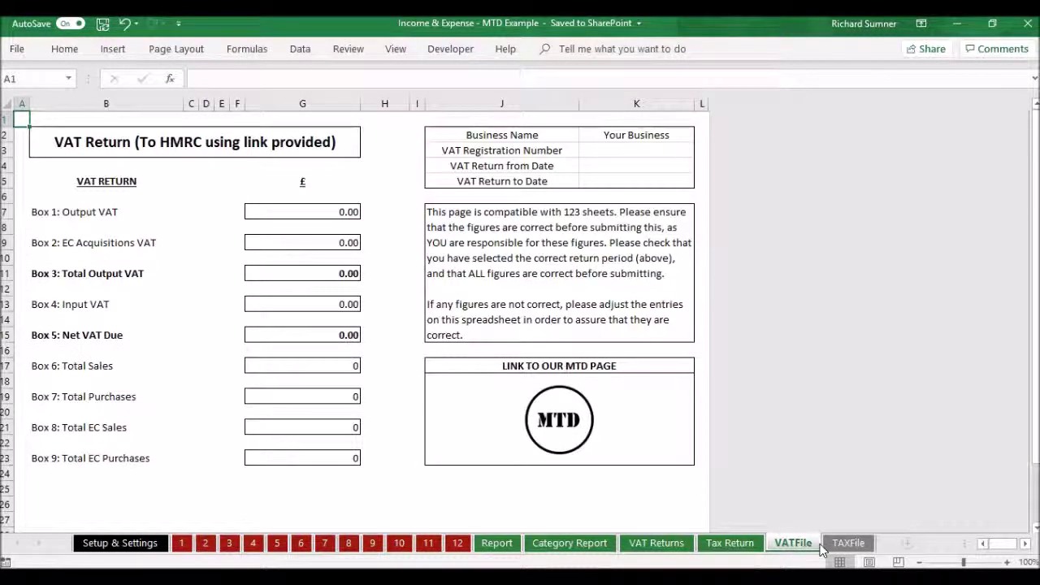
{"action": "left_click", "coordinate": [845, 544]}
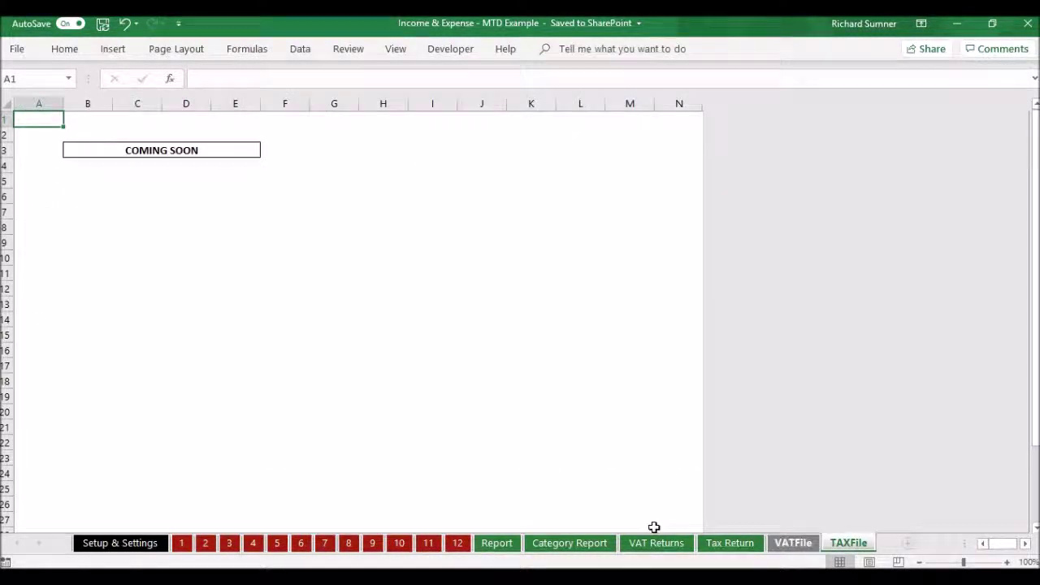
On the Setup & Settings sheet, set the Financial Year Start Month to May
{"action": "left_click", "coordinate": [146, 545]}
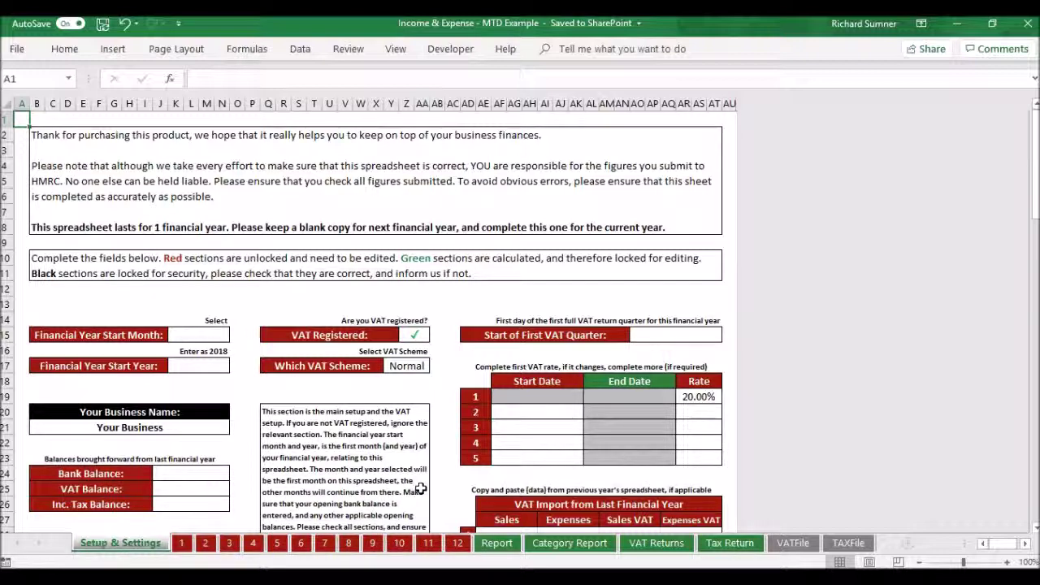
{"action": "scroll", "coordinate": [420, 488], "scroll_direction": "down", "scroll_amount": 1}
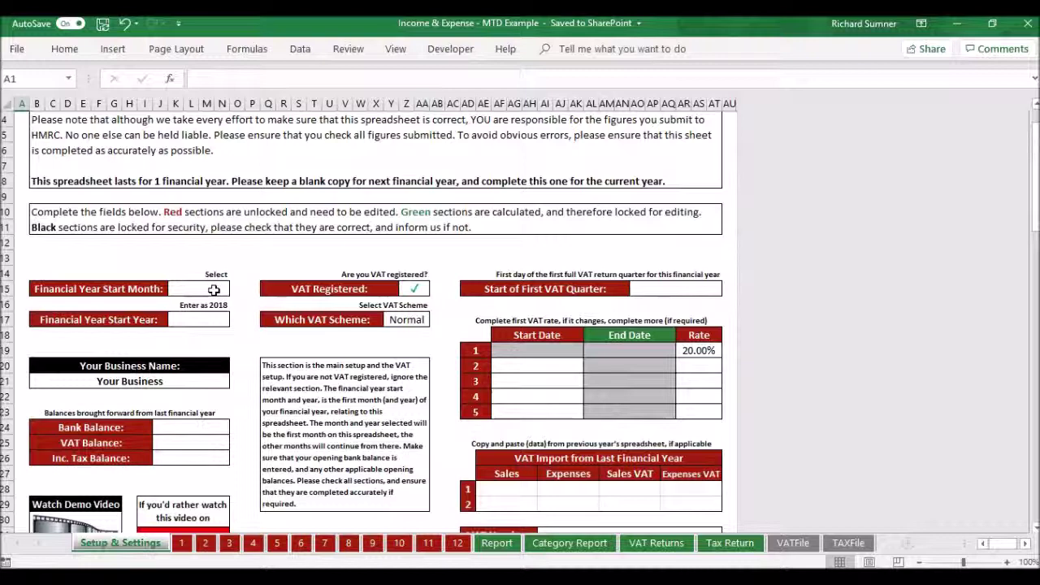
{"action": "left_click", "coordinate": [213, 290]}
{"action": "left_click", "coordinate": [236, 291]}
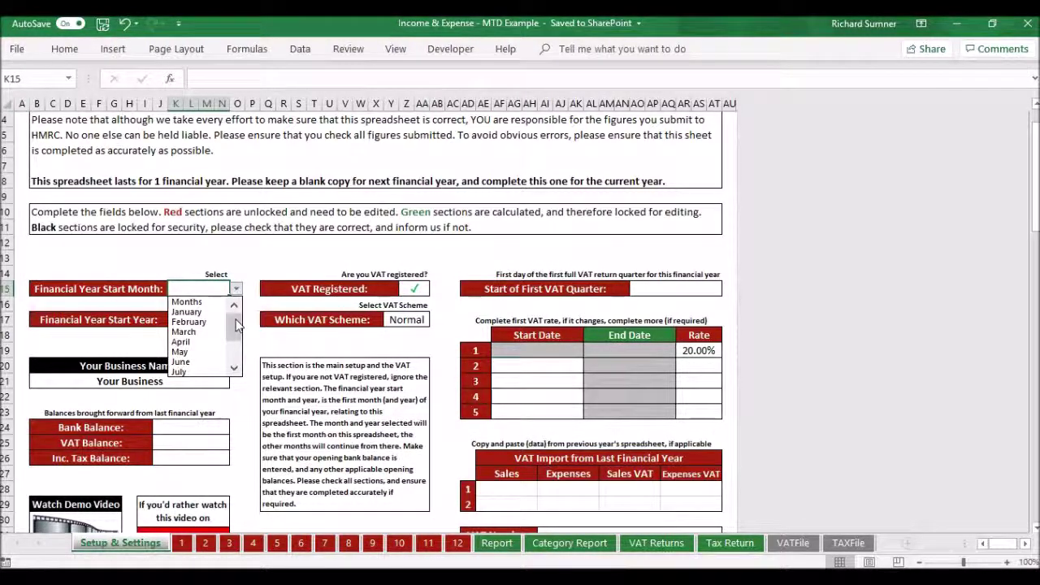
{"action": "left_click", "coordinate": [203, 353]}
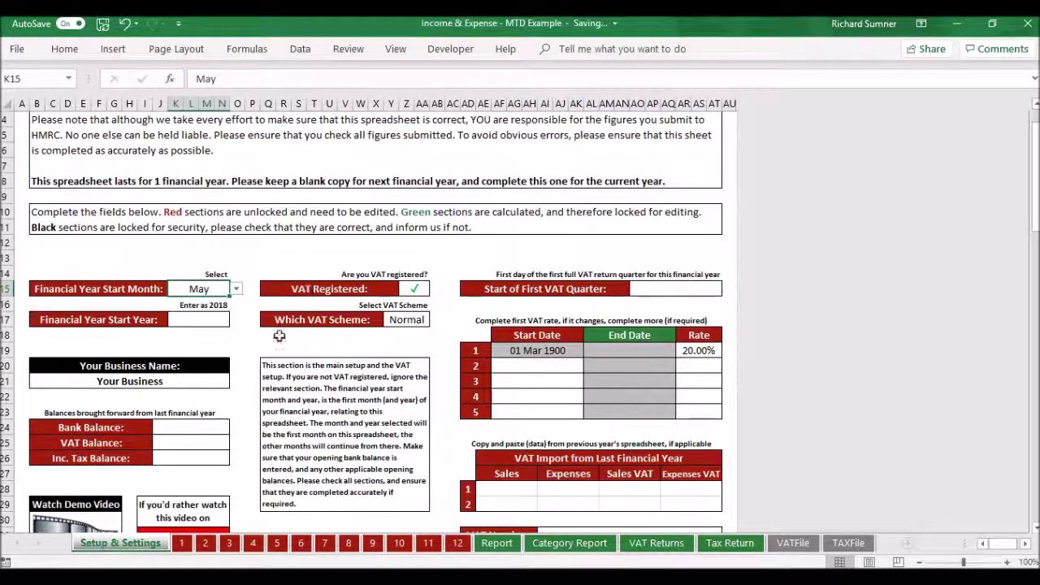
Check the month headings on sheets 1 and 2, and return to the Setup & Settings sheet
{"action": "left_click", "coordinate": [182, 543]}
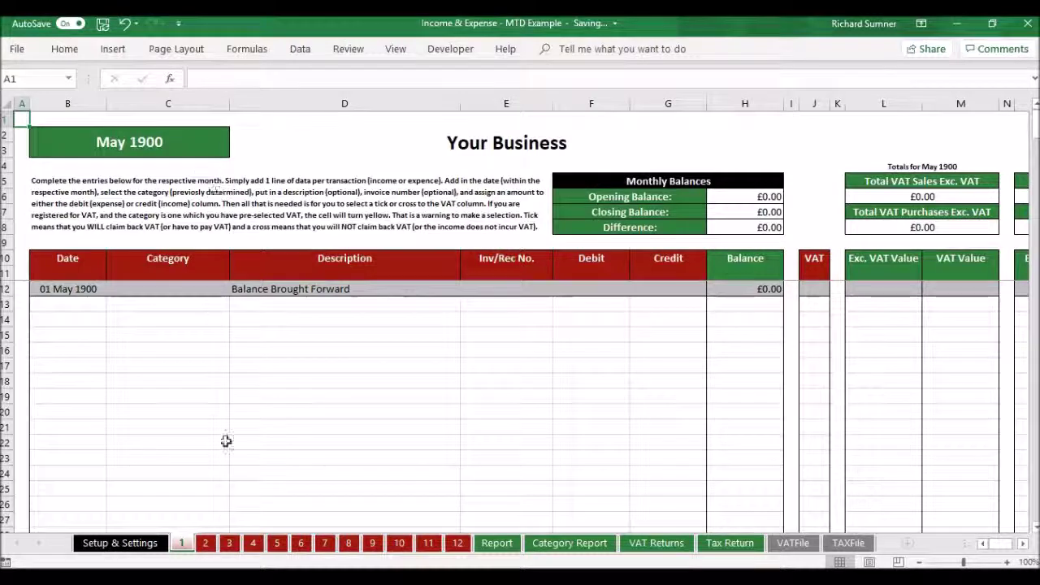
{"action": "left_click", "coordinate": [206, 543]}
{"action": "left_click", "coordinate": [181, 542]}
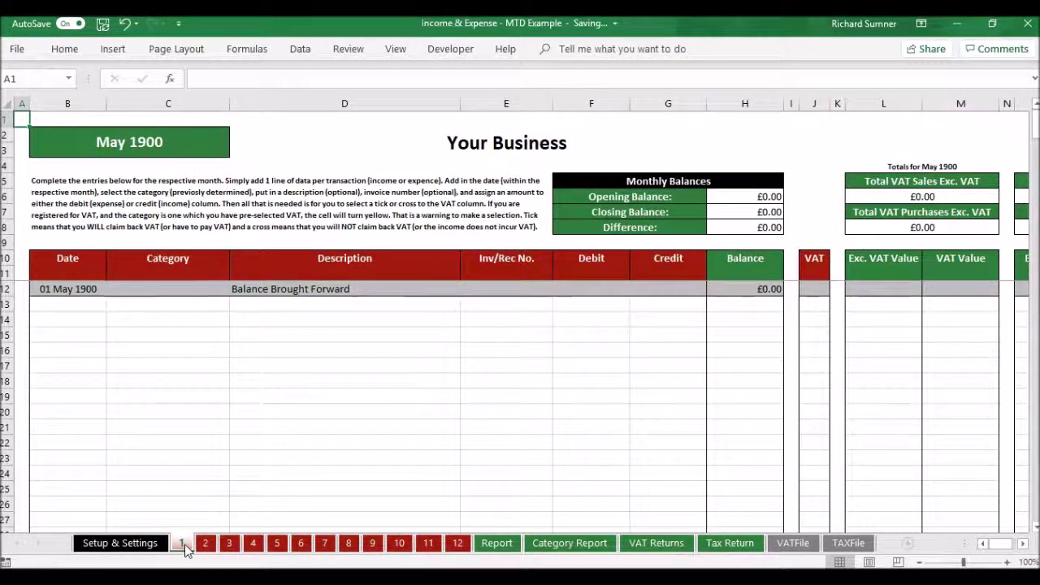
{"action": "left_click", "coordinate": [154, 544]}
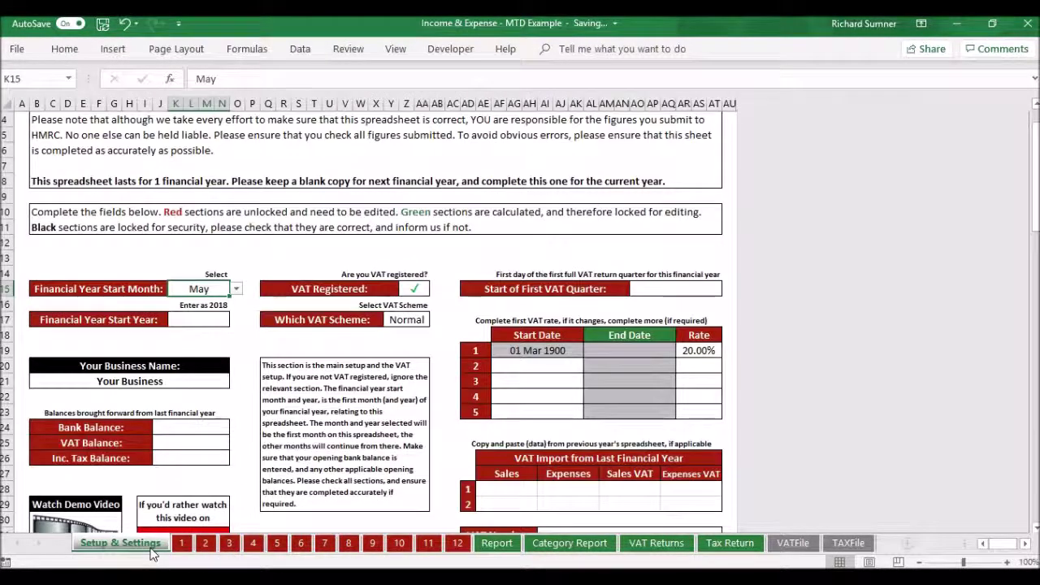
Set the Financial Year Start Year to 2019
{"action": "left_click", "coordinate": [209, 319]}
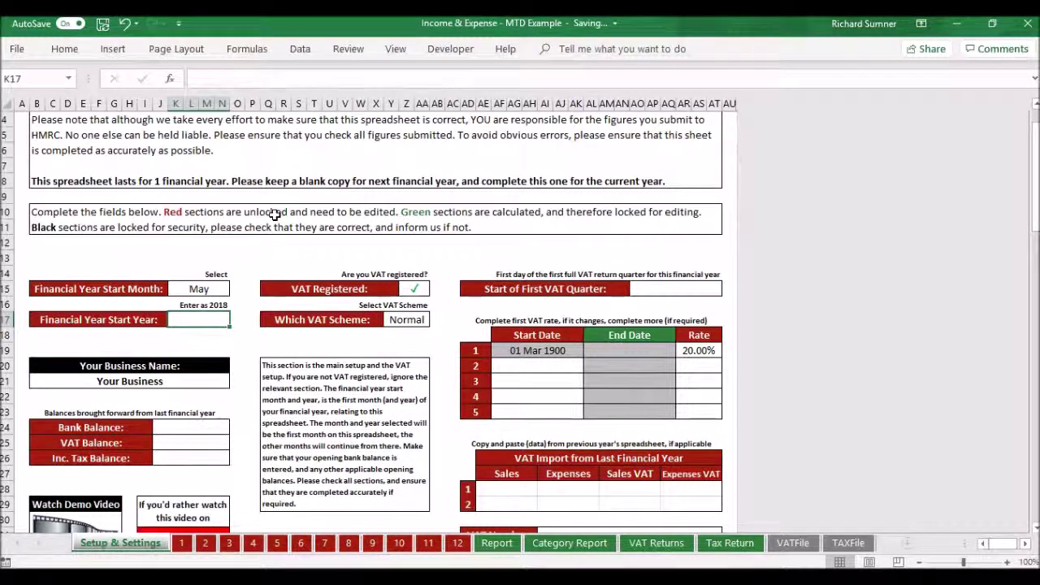
{"action": "type", "text": "2019"}
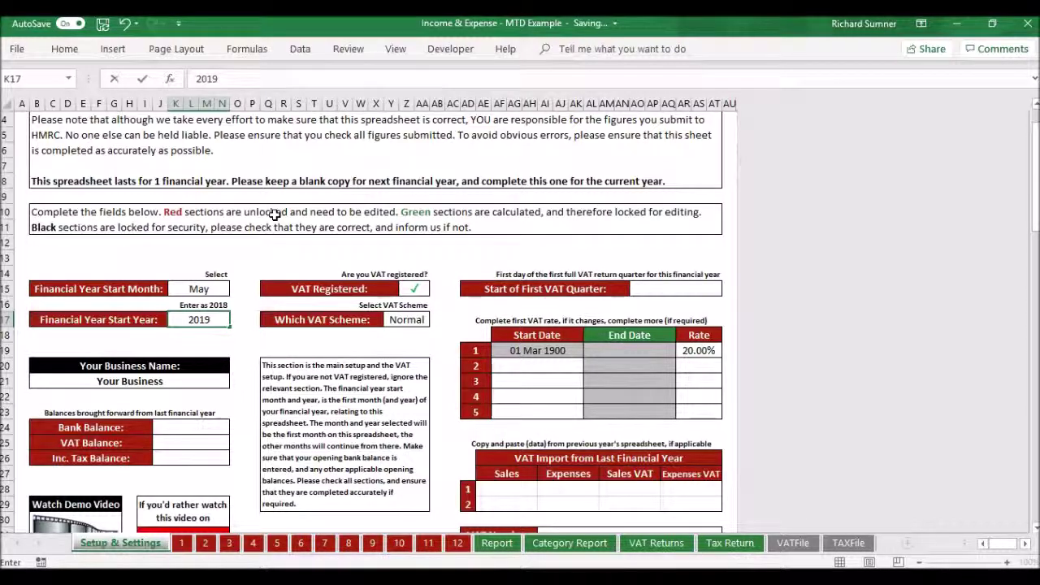
{"action": "key", "text": "Return"}
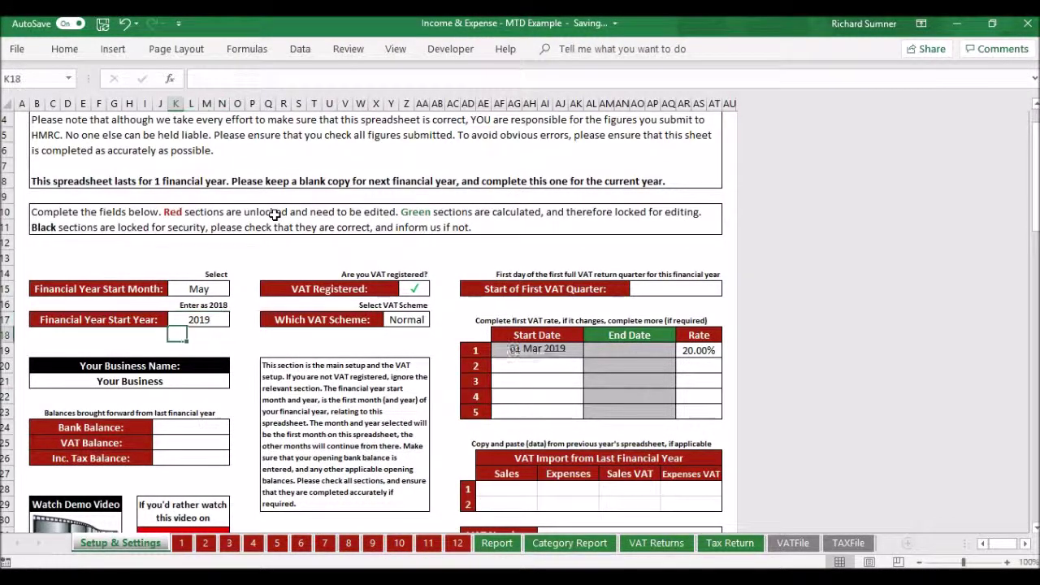
Check the year shown in the headings of sheets 1 and 2, and go back to Setup & Settings
{"action": "left_click", "coordinate": [182, 543]}
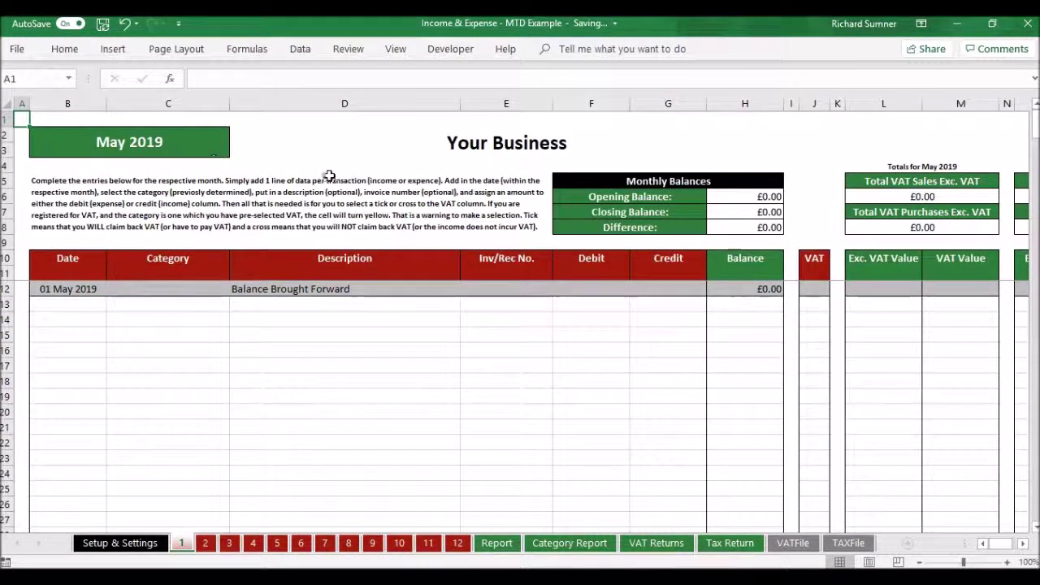
{"action": "left_click", "coordinate": [205, 543]}
{"action": "left_click", "coordinate": [182, 543]}
{"action": "left_click", "coordinate": [145, 545]}
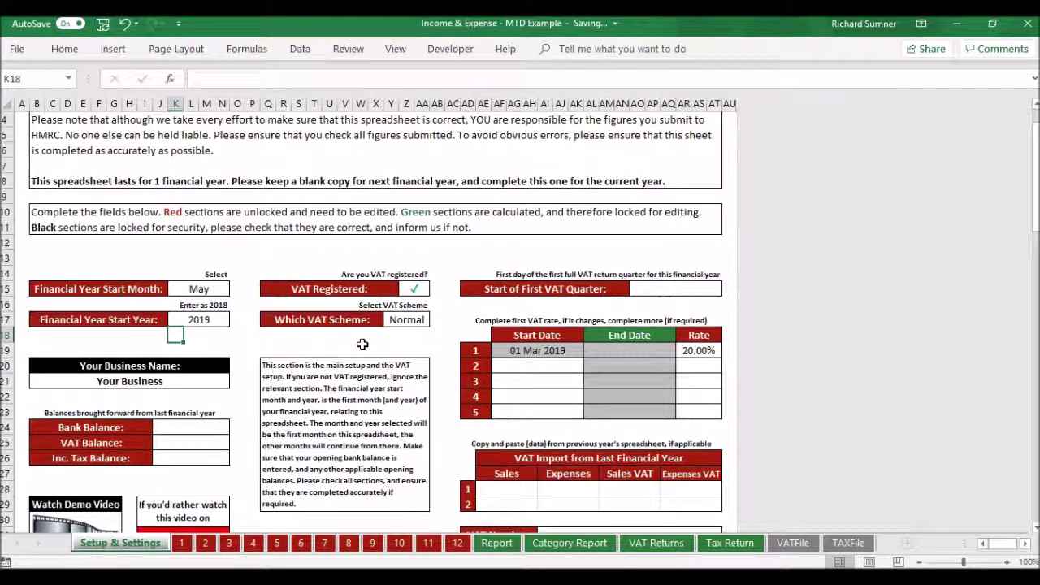
Try the VAT Registered setting with a cross, and set it back to a tick
{"action": "left_click", "coordinate": [416, 290]}
{"action": "left_click", "coordinate": [436, 288]}
{"action": "left_click", "coordinate": [416, 312]}
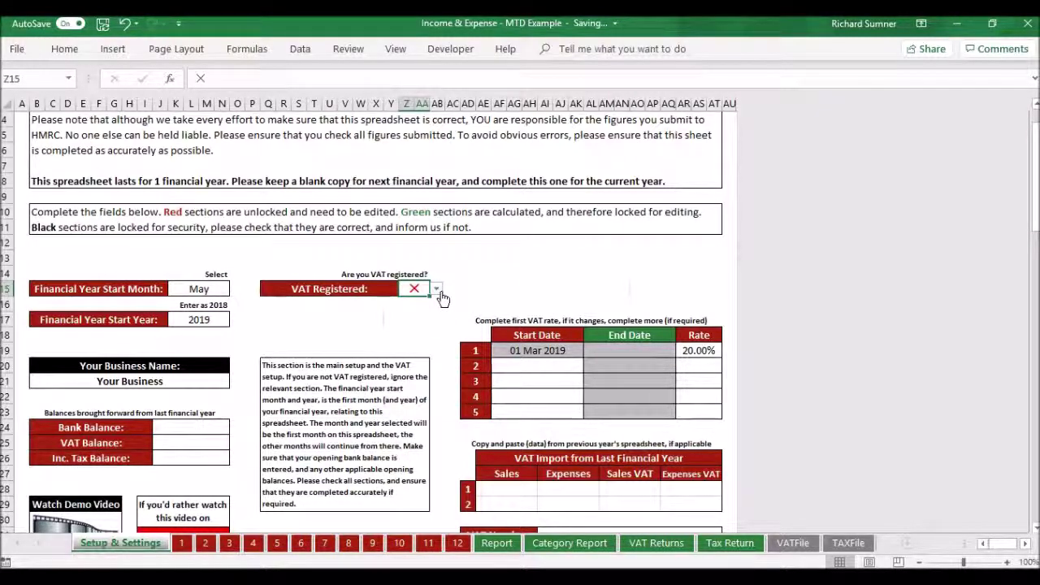
{"action": "scroll", "coordinate": [244, 475], "scroll_direction": "down", "scroll_amount": 4}
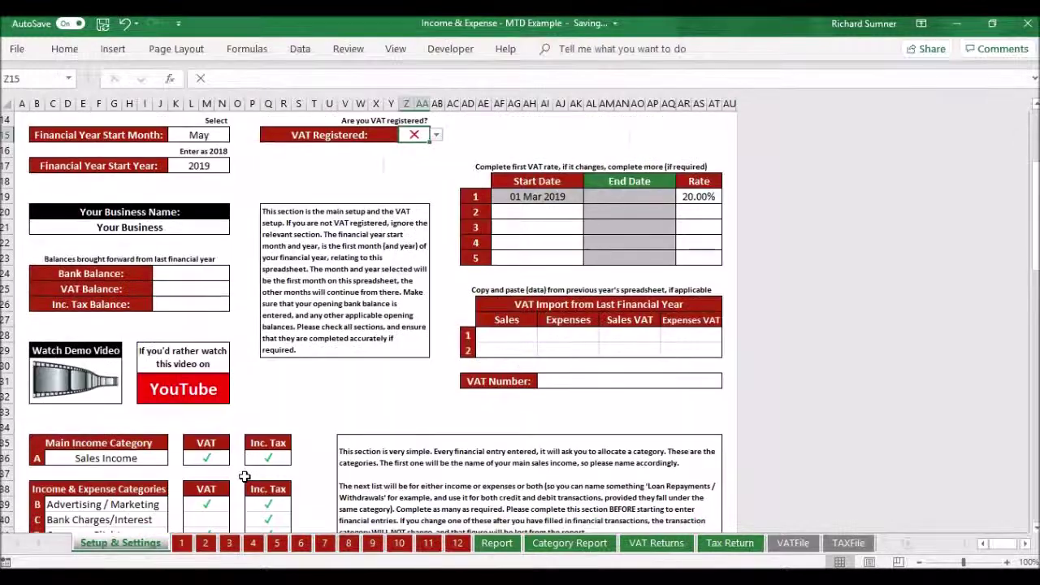
{"action": "scroll", "coordinate": [290, 405], "scroll_direction": "up", "scroll_amount": 3}
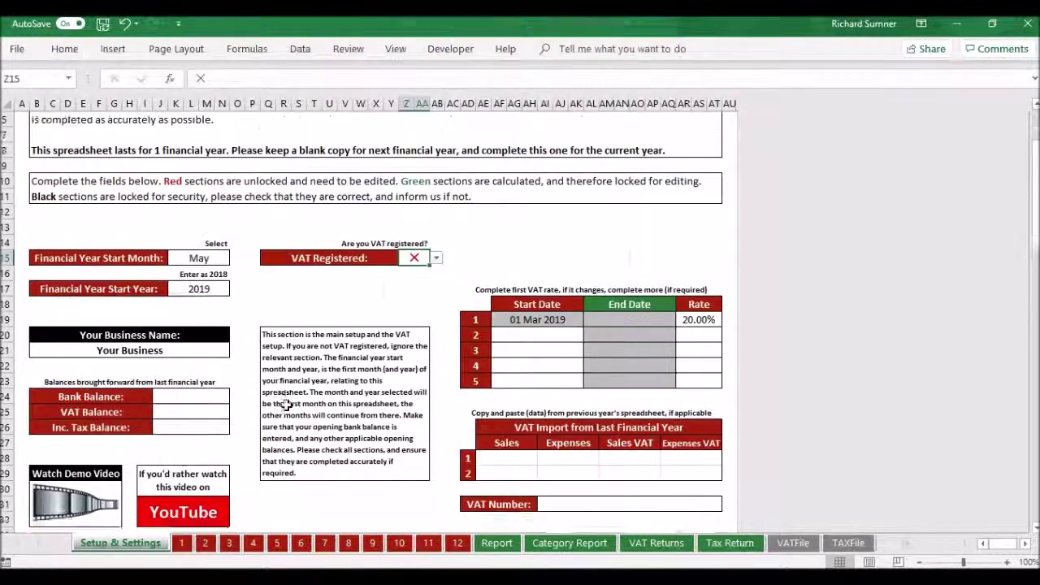
{"action": "left_click", "coordinate": [437, 273]}
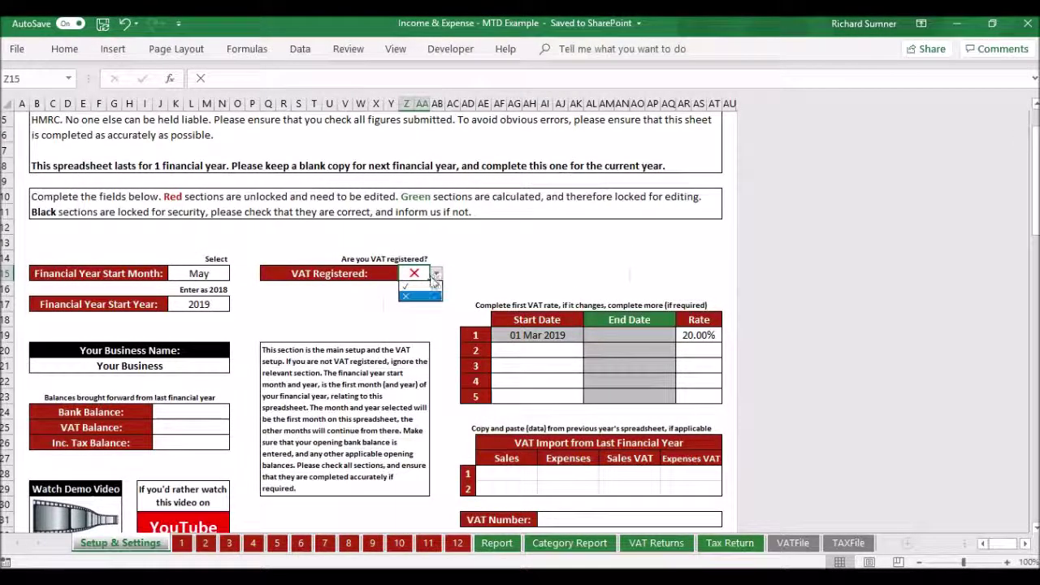
{"action": "left_click", "coordinate": [421, 288]}
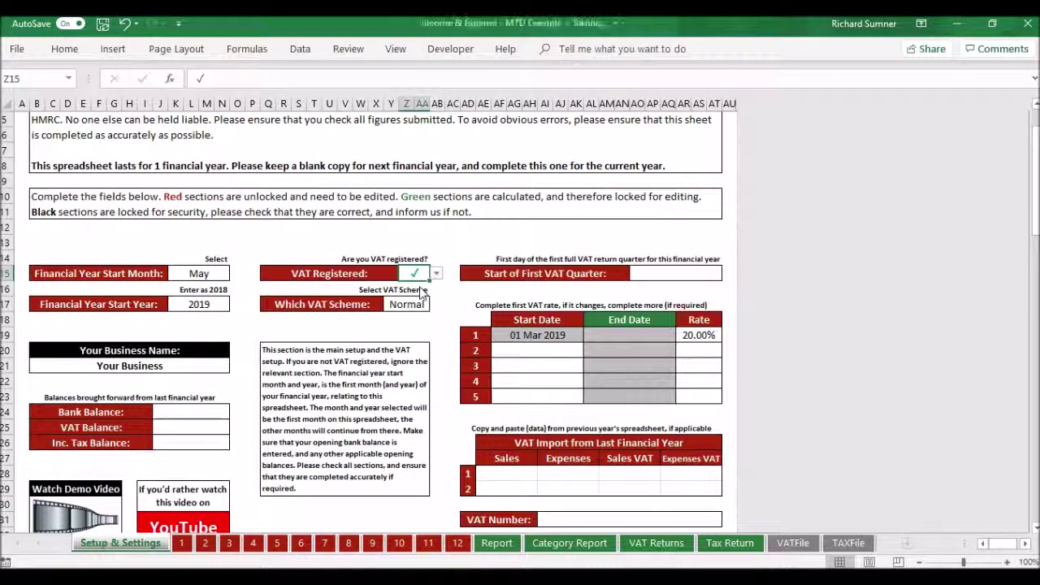
{"action": "left_click", "coordinate": [422, 230]}
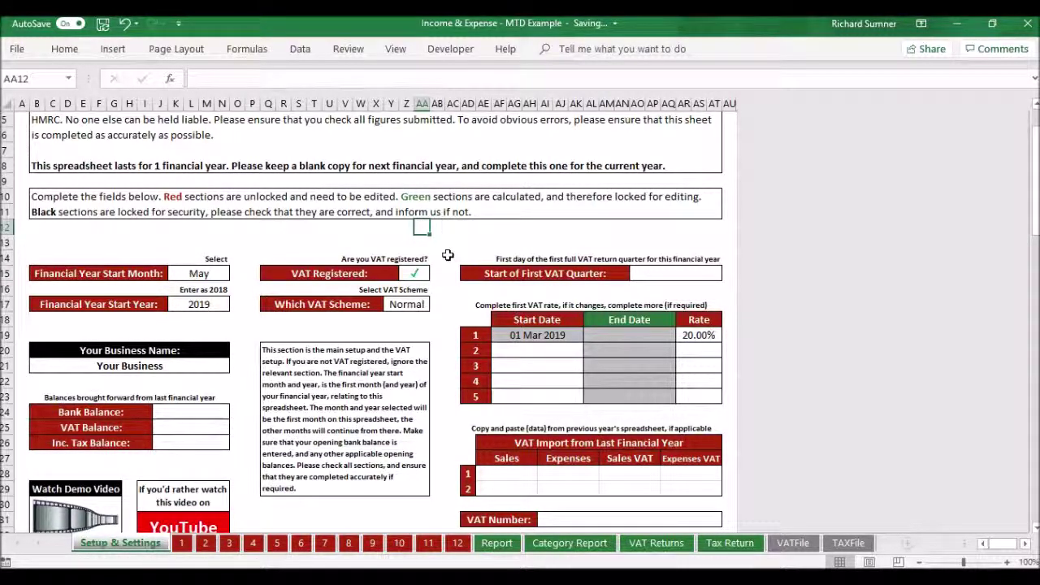
Select Normal as the VAT scheme
{"action": "left_click", "coordinate": [421, 298]}
{"action": "left_click", "coordinate": [436, 304]}
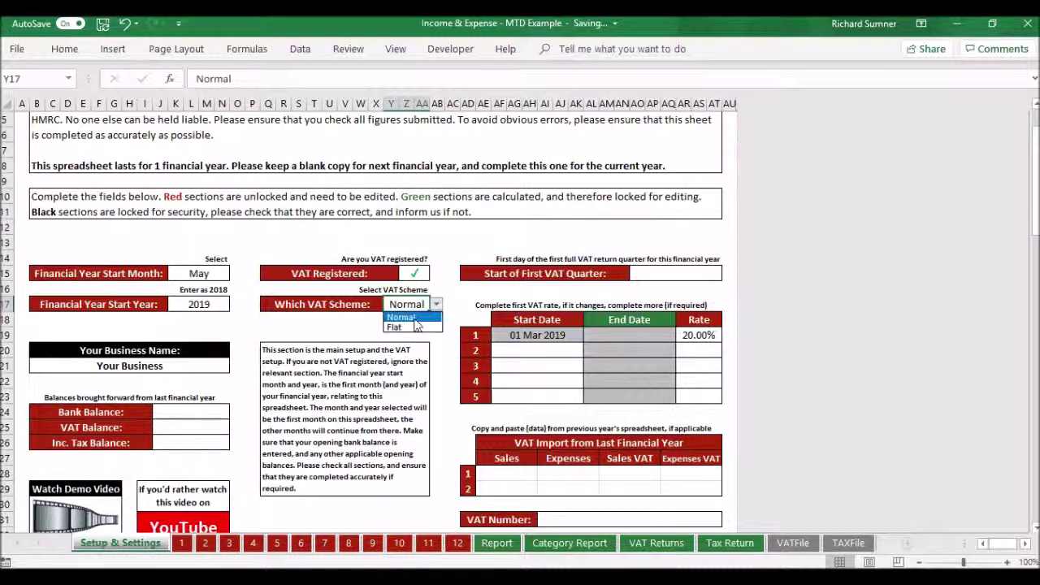
{"action": "left_click", "coordinate": [418, 317]}
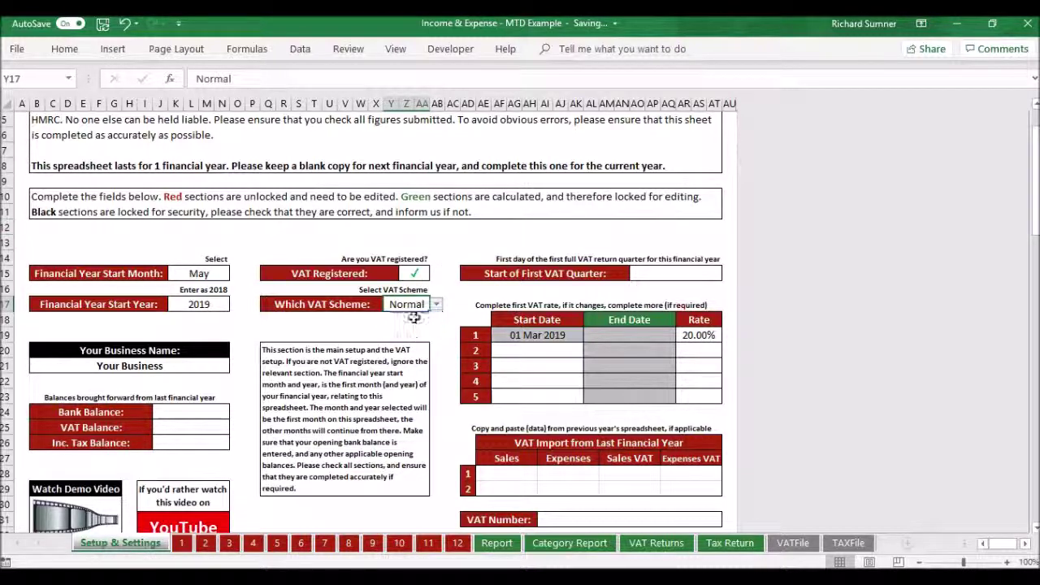
Set the Start of First VAT Quarter to 01 June 2019
{"action": "left_click", "coordinate": [663, 277]}
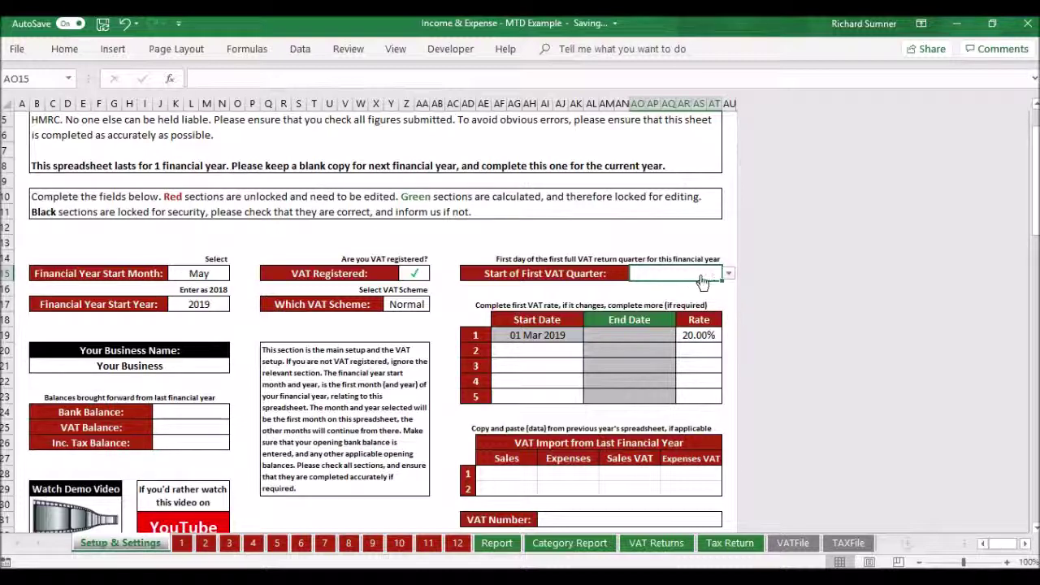
{"action": "left_click", "coordinate": [728, 276]}
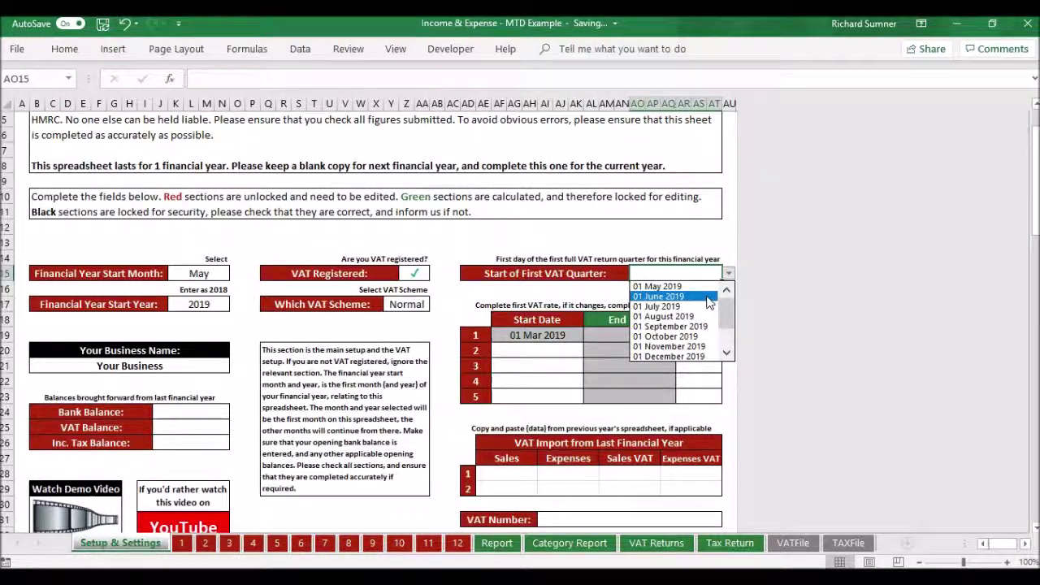
{"action": "left_click", "coordinate": [708, 297]}
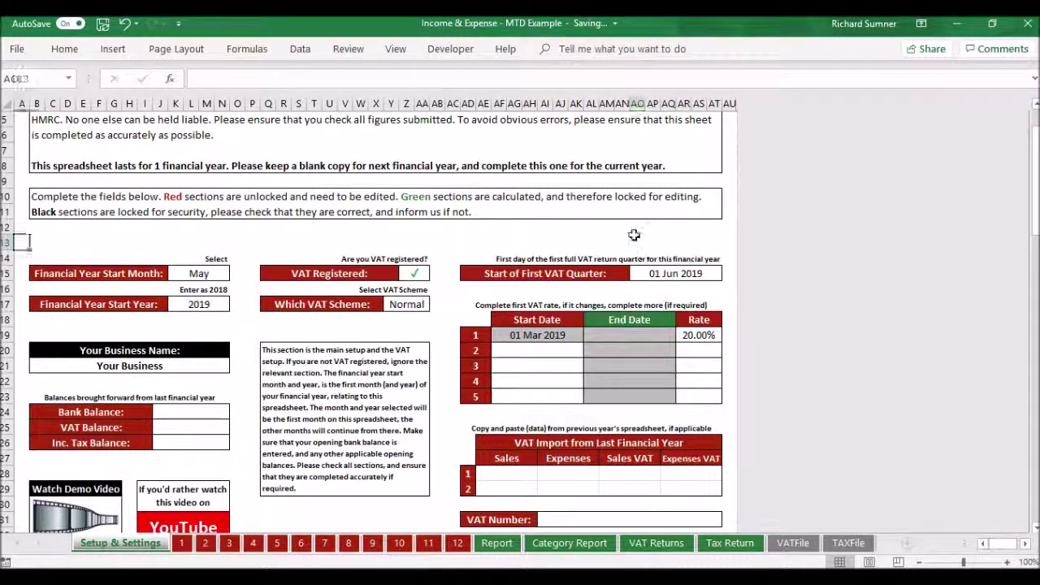
Re-enter 20.00% as the rate in the first row of the VAT rate table
{"action": "scroll", "coordinate": [634, 235], "scroll_direction": "down", "scroll_amount": 1}
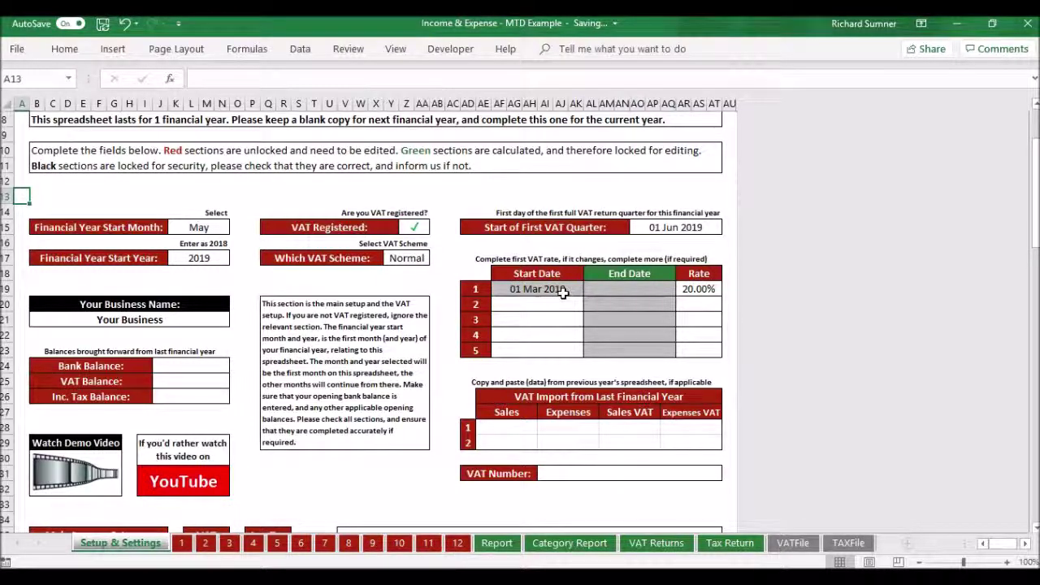
{"action": "left_click", "coordinate": [699, 291]}
{"action": "key", "text": "BackSpace"}
{"action": "key", "text": "Return"}
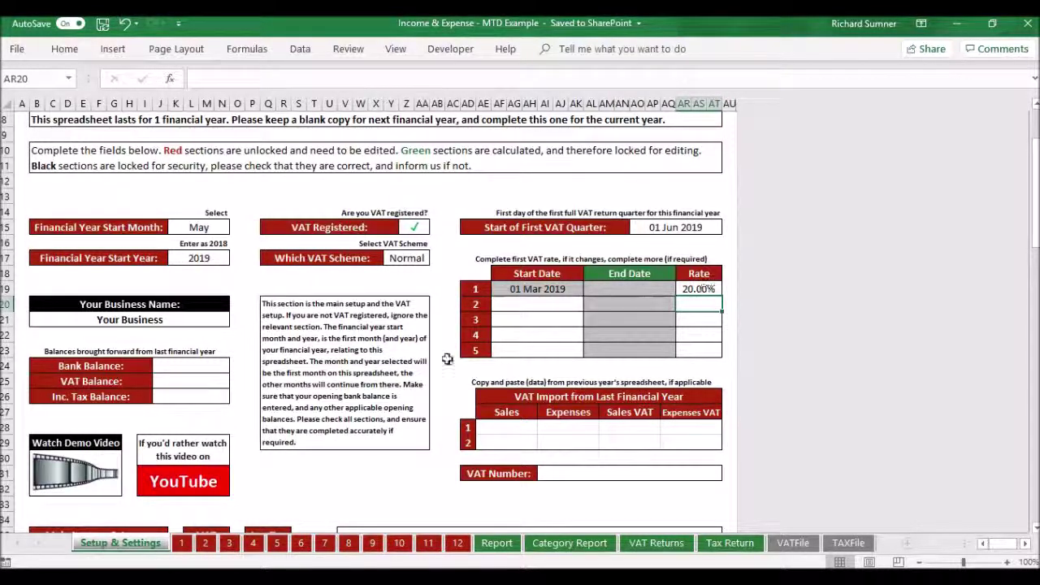
Enter 5000 as the Bank Balance brought forward from last financial year
{"action": "left_click", "coordinate": [240, 351]}
{"action": "key", "text": "Down"}
{"action": "key", "text": "Down"}
{"action": "key", "text": "Down"}
{"action": "key", "text": "Down"}
{"action": "key", "text": "Down"}
{"action": "key", "text": "Down"}
{"action": "key", "text": "Down"}
{"action": "key", "text": "Down"}
{"action": "key", "text": "Down"}
{"action": "key", "text": "Down"}
{"action": "key", "text": "Down"}
{"action": "key", "text": "Down"}
{"action": "key", "text": "Down"}
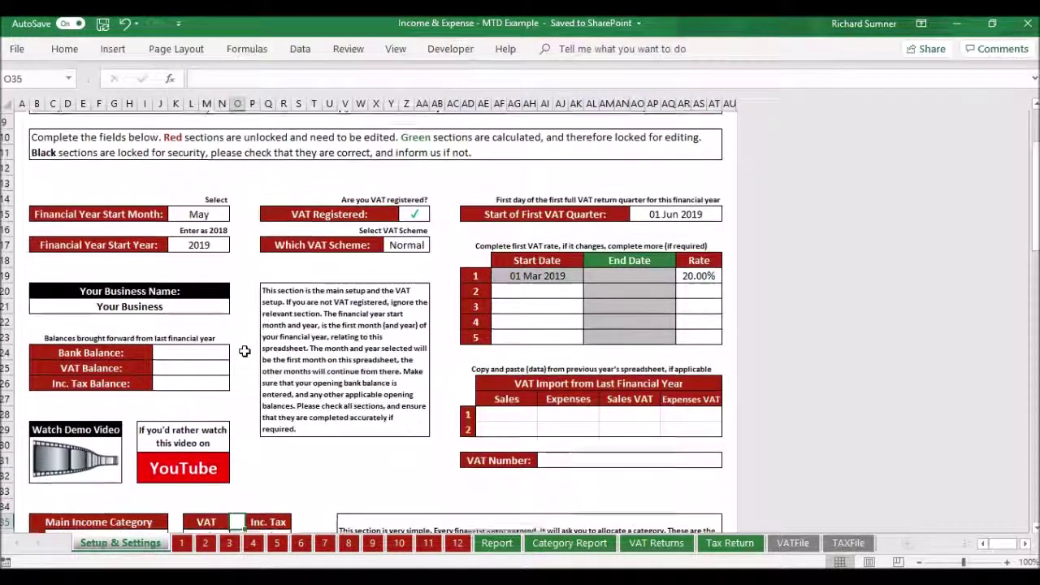
{"action": "left_click", "coordinate": [192, 338]}
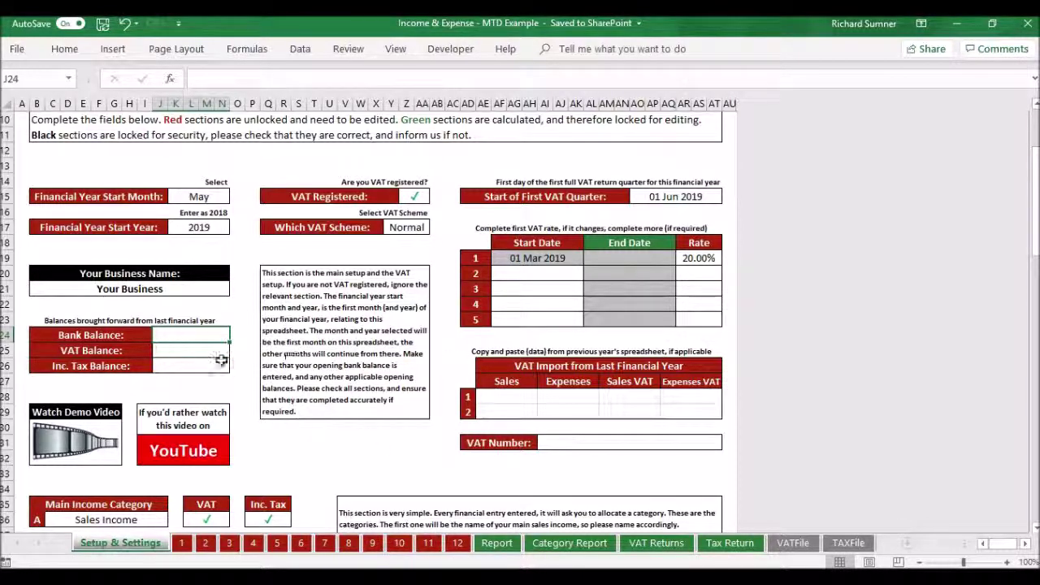
{"action": "scroll", "coordinate": [218, 374], "scroll_direction": "down", "scroll_amount": 18}
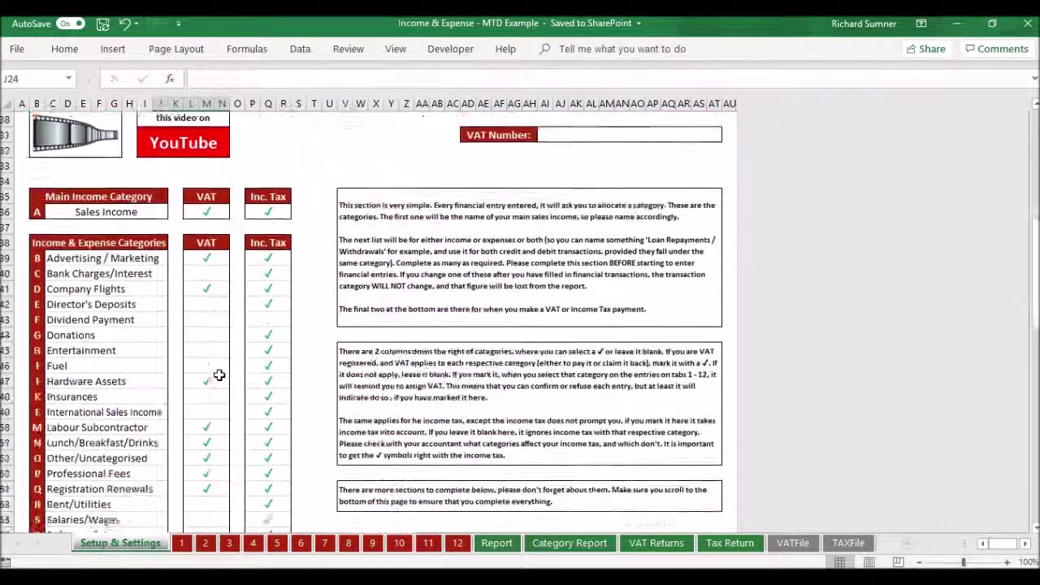
{"action": "scroll", "coordinate": [219, 375], "scroll_direction": "down", "scroll_amount": 3}
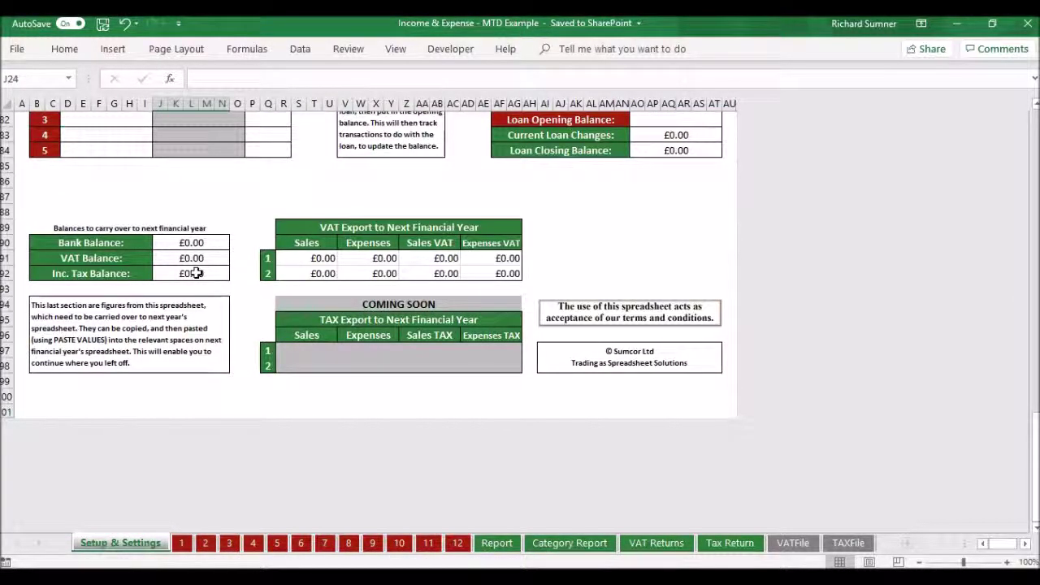
{"action": "scroll", "coordinate": [313, 288], "scroll_direction": "up", "scroll_amount": 1}
{"action": "scroll", "coordinate": [312, 288], "scroll_direction": "up", "scroll_amount": 20}
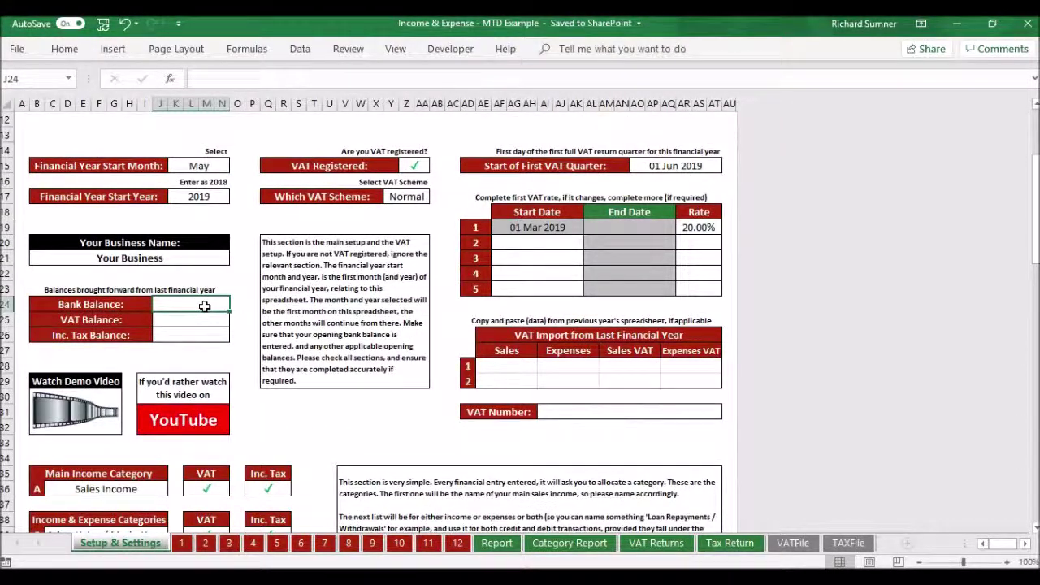
{"action": "type", "text": "5000"}
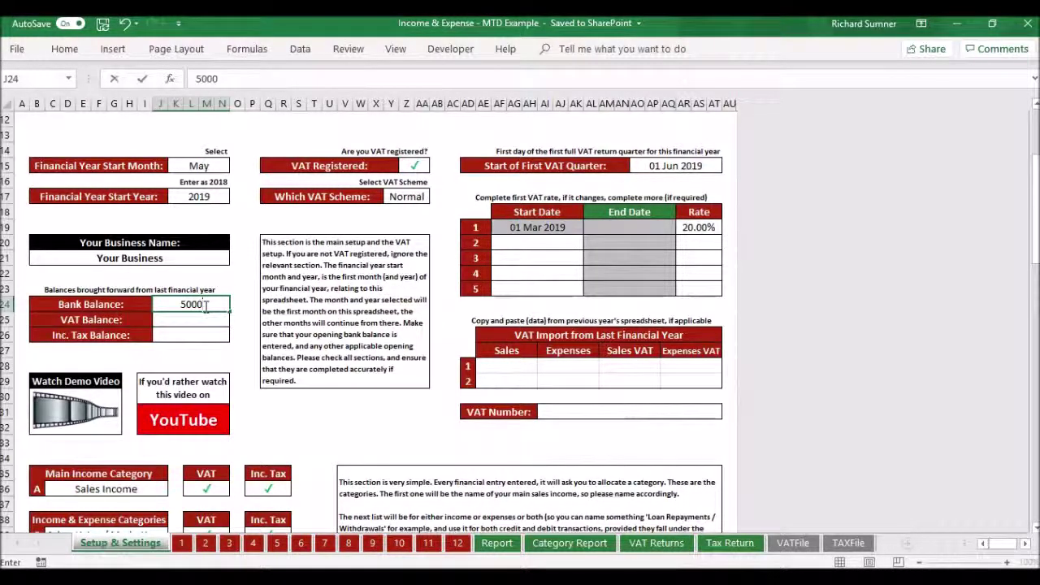
{"action": "key", "text": "Return"}
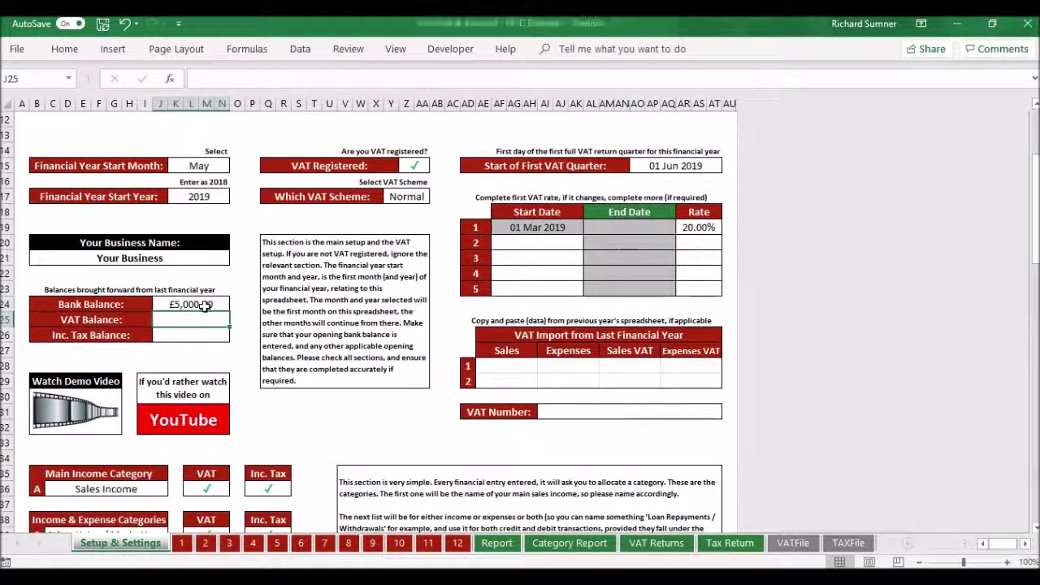
{"action": "scroll", "coordinate": [248, 282], "scroll_direction": "down", "scroll_amount": 1}
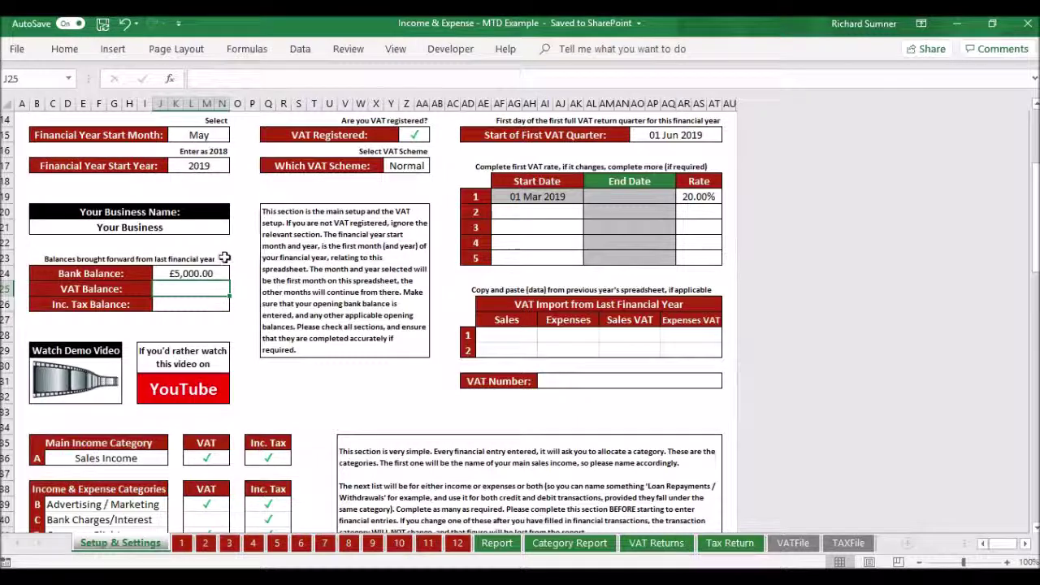
{"action": "left_click", "coordinate": [217, 304]}
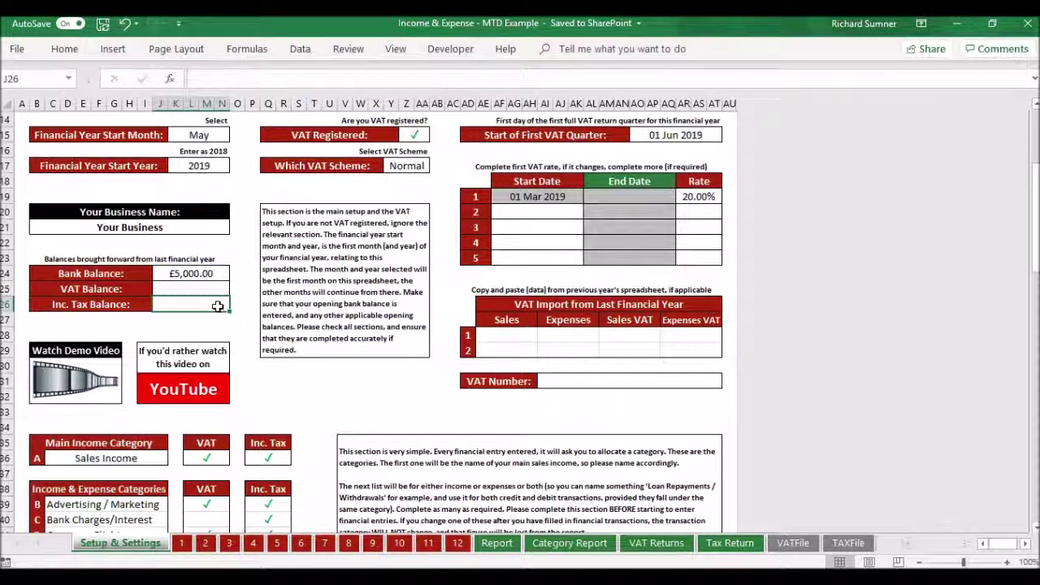
{"action": "left_click", "coordinate": [209, 290]}
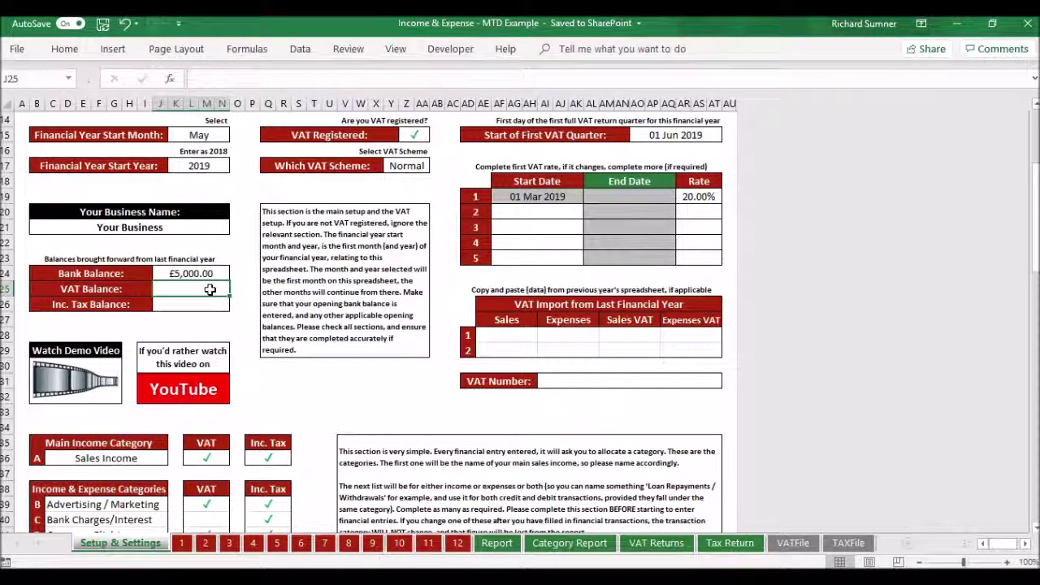
{"action": "scroll", "coordinate": [210, 290], "scroll_direction": "down", "scroll_amount": 1}
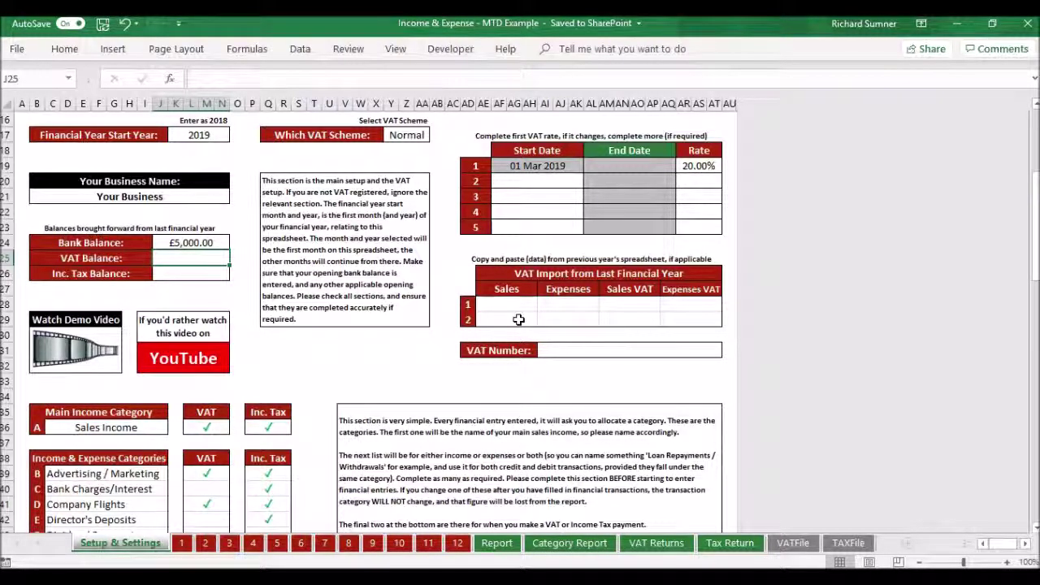
{"action": "scroll", "coordinate": [518, 329], "scroll_direction": "up", "scroll_amount": 3}
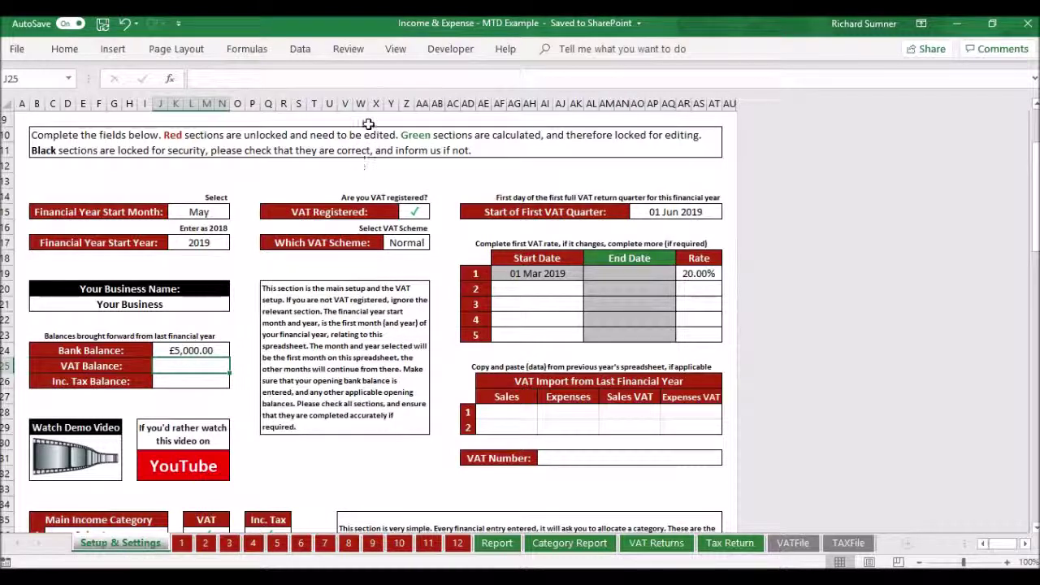
Enter 3000 as Sales in both rows of the VAT Import from Last Financial Year table
{"action": "left_click", "coordinate": [504, 410]}
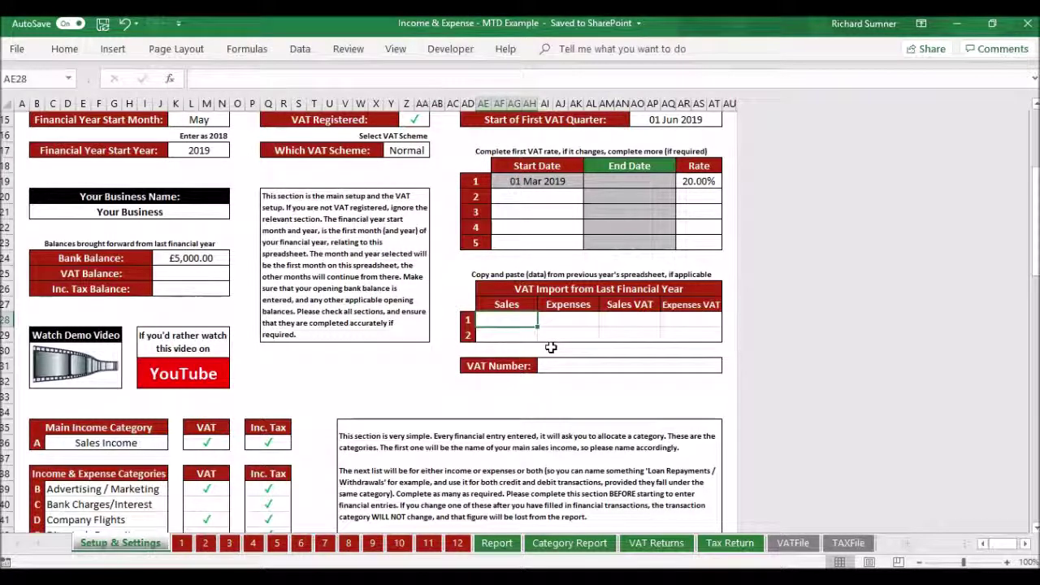
{"action": "type", "text": "3000"}
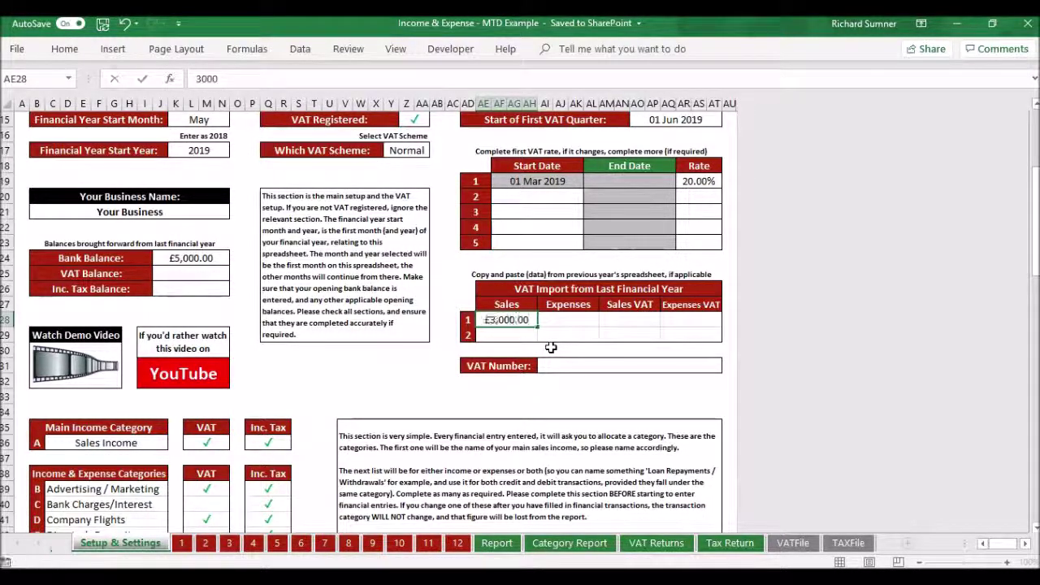
{"action": "key", "text": "Return"}
{"action": "type", "text": "3000"}
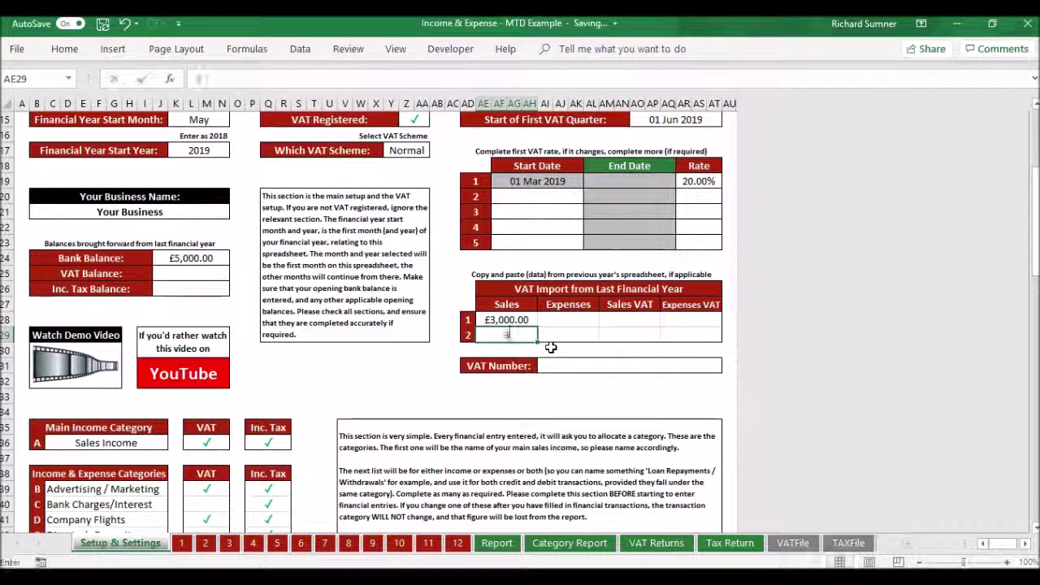
{"action": "key", "text": "Return"}
Enter 500 as Expenses in both rows of the VAT Import from Last Financial Year table
{"action": "key", "text": "Up"}
{"action": "key", "text": "Up"}
{"action": "key", "text": "Right"}
{"action": "type", "text": "500"}
{"action": "key", "text": "Return"}
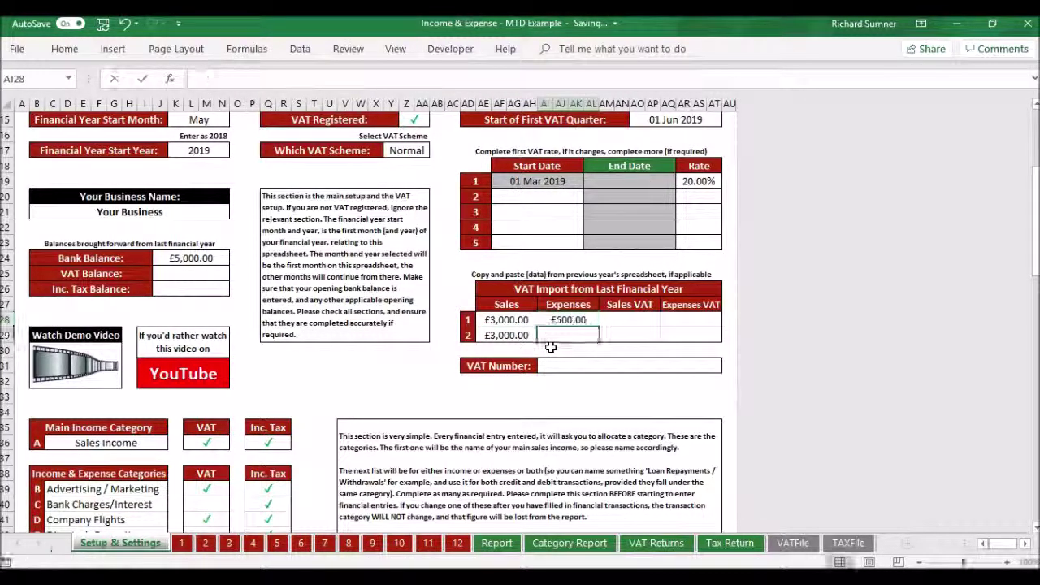
{"action": "type", "text": "500"}
{"action": "key", "text": "Return"}
Calculate 20% of the first row's Sales with a formula, and enter 600 as a fixed Sales VAT value in both VAT import rows
{"action": "key", "text": "Up"}
{"action": "key", "text": "Up"}
{"action": "key", "text": "Right"}
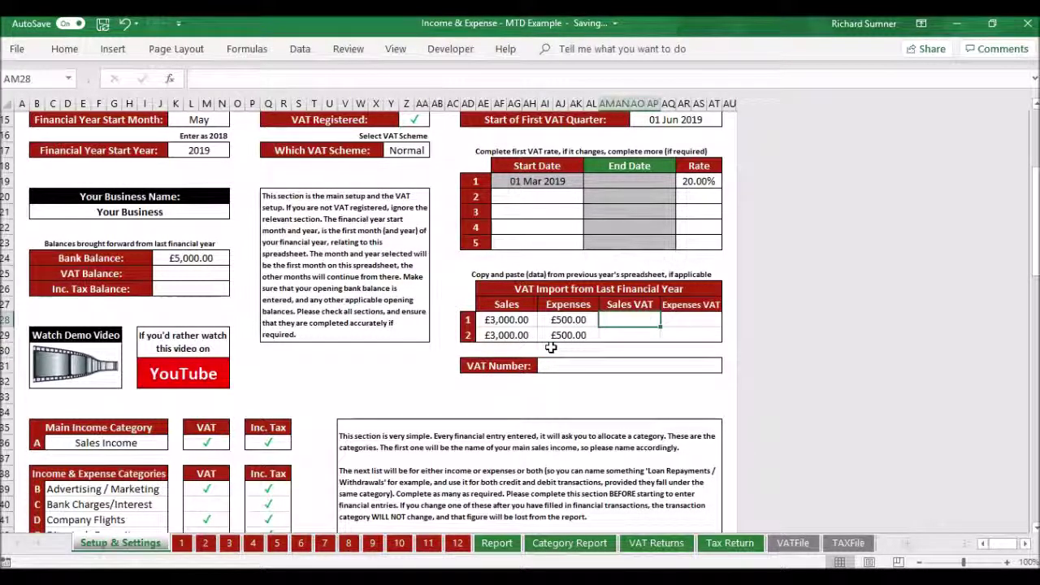
{"action": "type", "text": "="}
{"action": "left_click", "coordinate": [521, 321]}
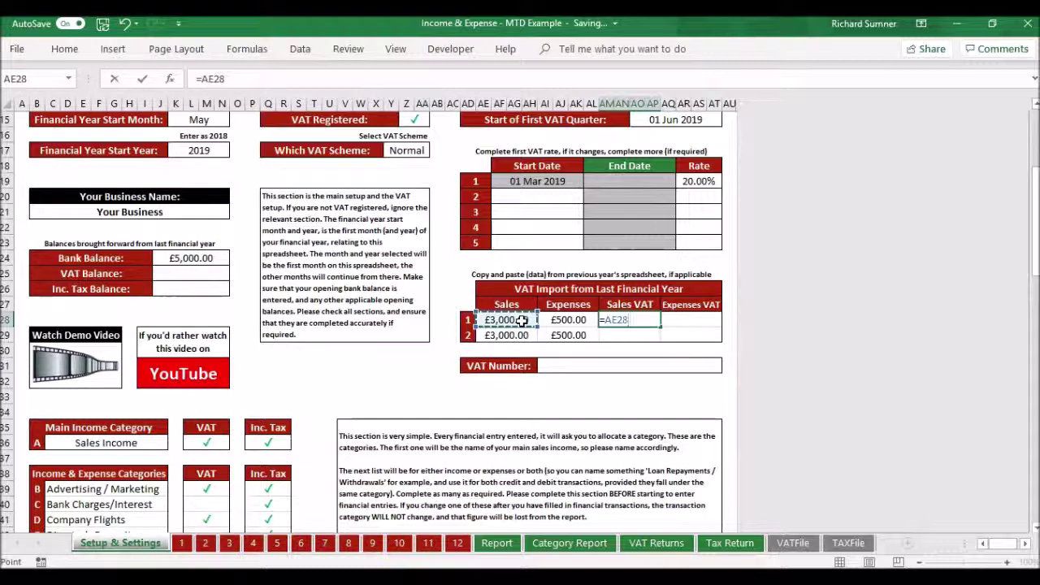
{"action": "type", "text": "*20%"}
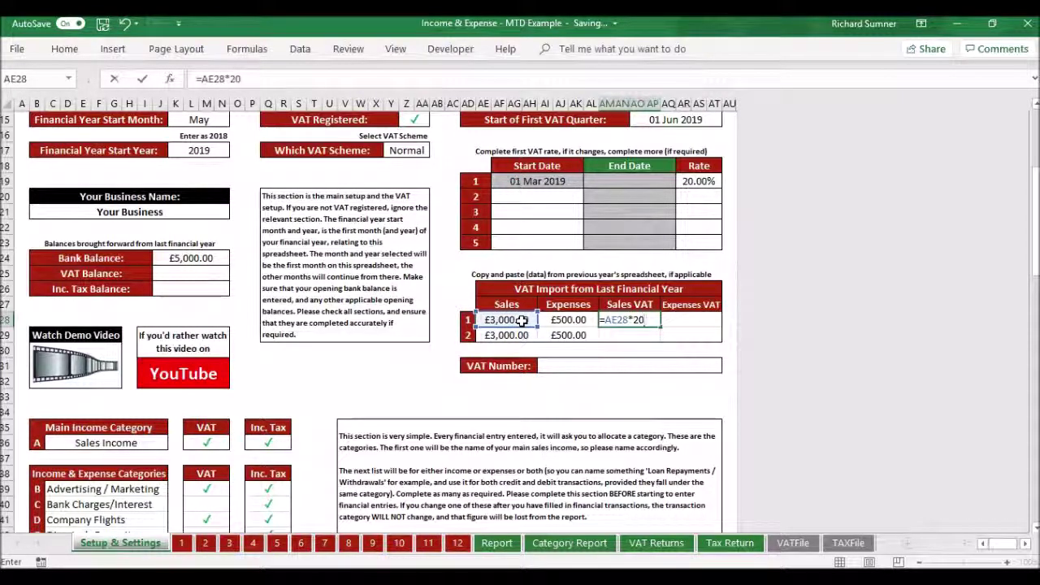
{"action": "key", "text": "Return"}
{"action": "key", "text": "Up"}
{"action": "type", "text": "600"}
{"action": "key", "text": "Return"}
{"action": "type", "text": "600"}
Calculate 20% of the first row's Expenses with a formula, and enter 100 as a fixed Expenses VAT value in both VAT import rows
{"action": "key", "text": "Up"}
{"action": "key", "text": "Right"}
{"action": "type", "text": "="}
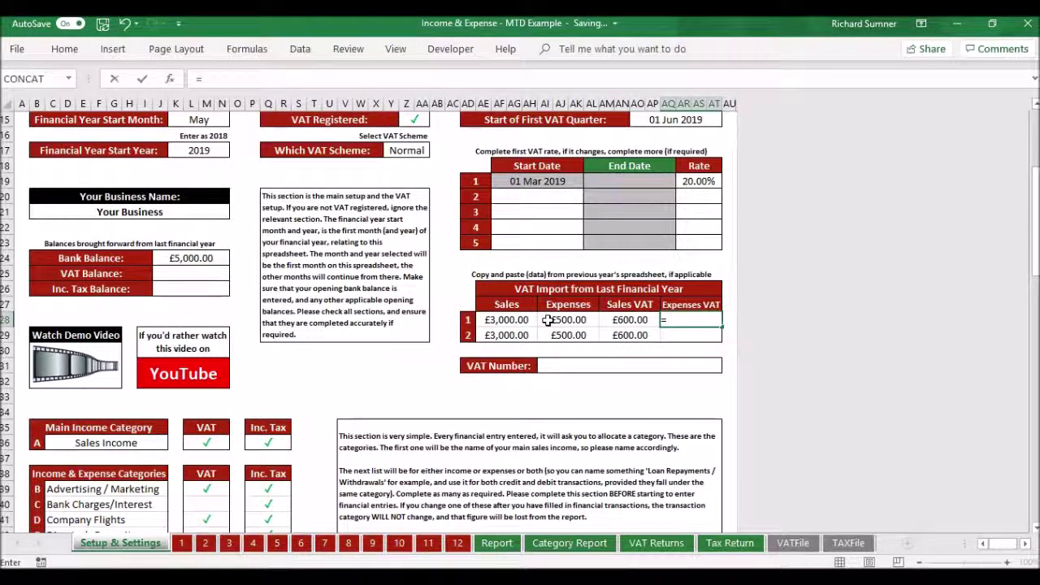
{"action": "left_click", "coordinate": [549, 321]}
{"action": "type", "text": "*20%"}
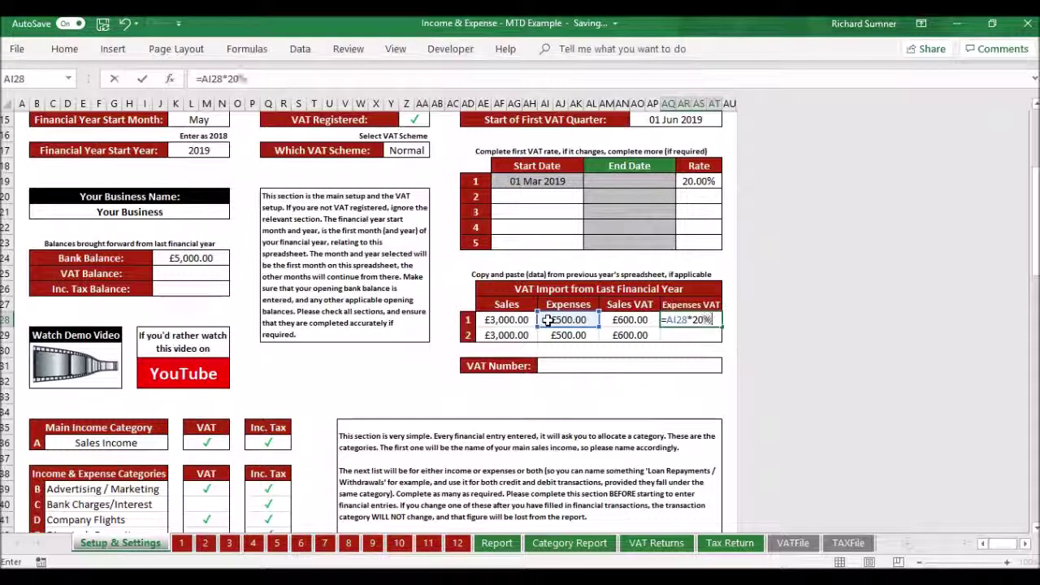
{"action": "key", "text": "Return"}
{"action": "key", "text": "Up"}
{"action": "type", "text": "100"}
{"action": "key", "text": "Return"}
{"action": "key", "text": "ctrl+v"}
{"action": "key", "text": "Return"}
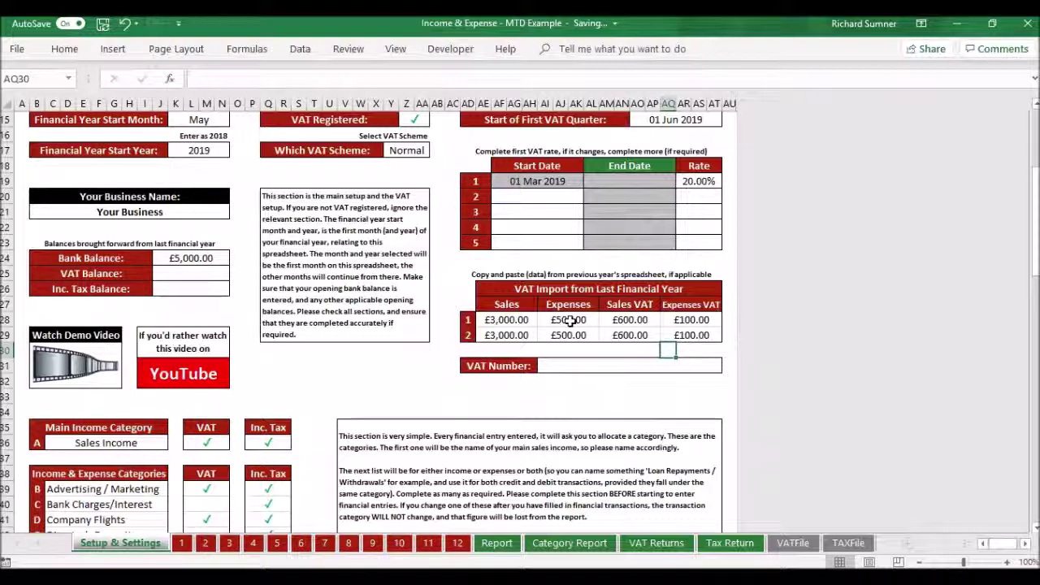
Compare the VAT import table with the VAT Export to Next Financial Year section at the end of the sheet
{"action": "scroll", "coordinate": [560, 211], "scroll_direction": "up", "scroll_amount": 3}
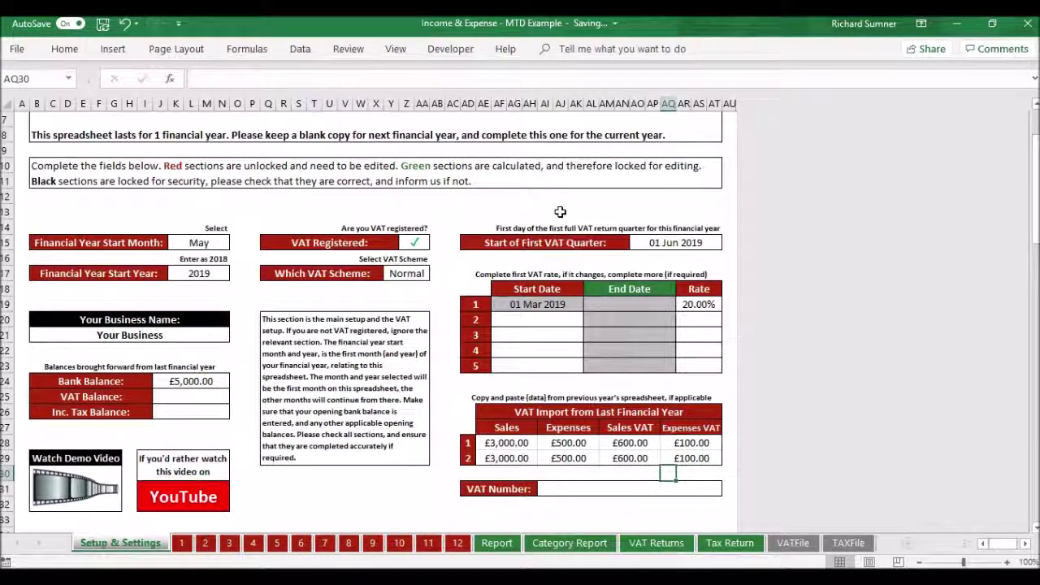
{"action": "scroll", "coordinate": [560, 212], "scroll_direction": "down", "scroll_amount": 1}
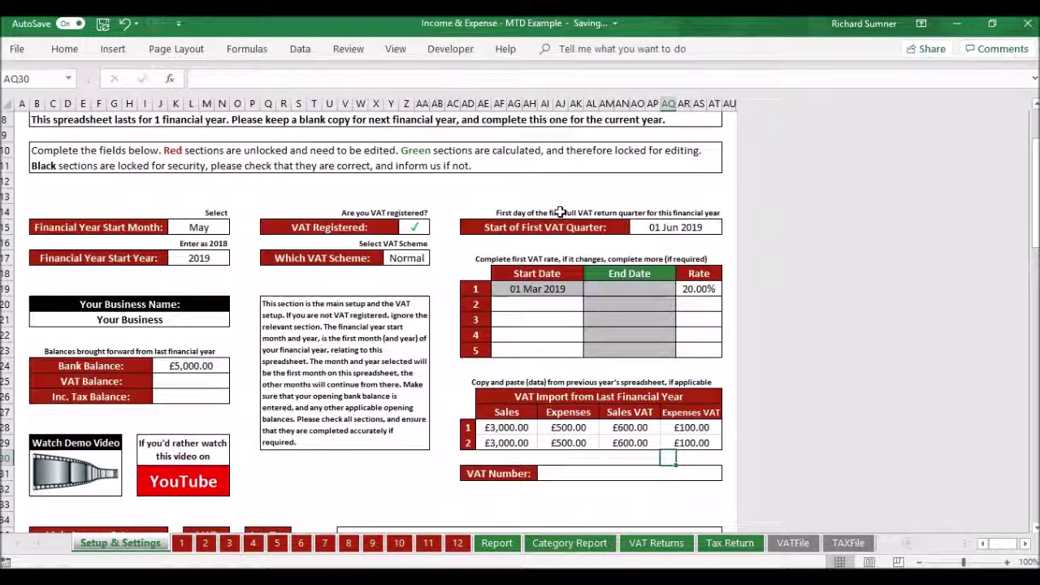
{"action": "scroll", "coordinate": [560, 212], "scroll_direction": "down", "scroll_amount": 4}
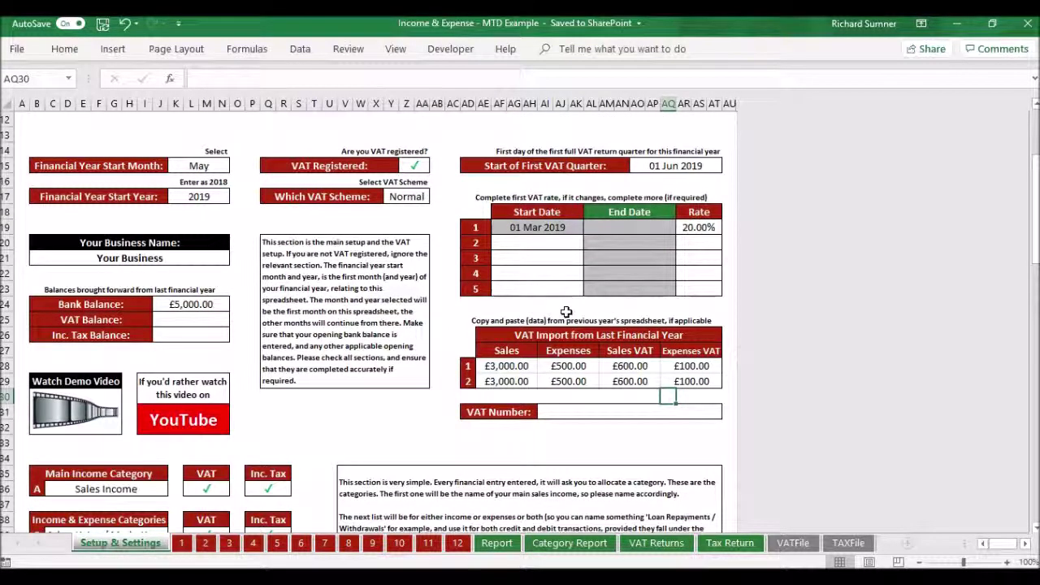
{"action": "scroll", "coordinate": [567, 312], "scroll_direction": "down", "scroll_amount": 4}
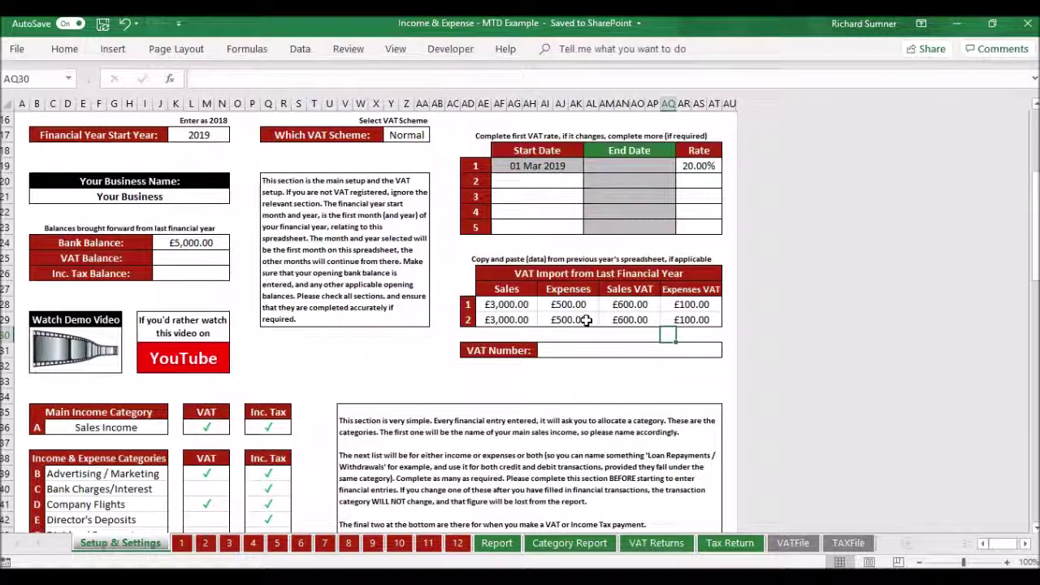
{"action": "scroll", "coordinate": [586, 320], "scroll_direction": "down", "scroll_amount": 20}
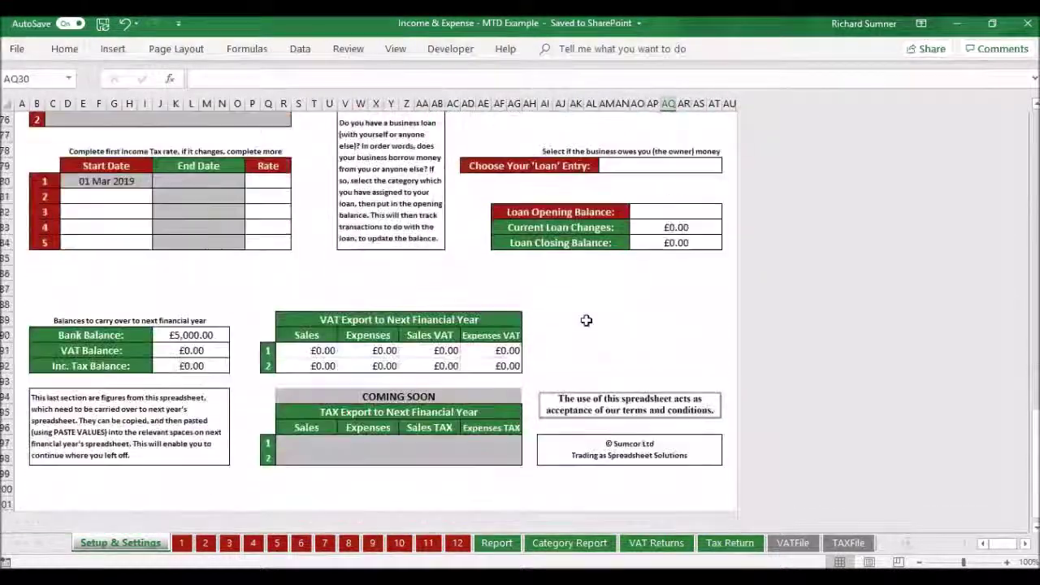
{"action": "scroll", "coordinate": [586, 320], "scroll_direction": "down", "scroll_amount": 1}
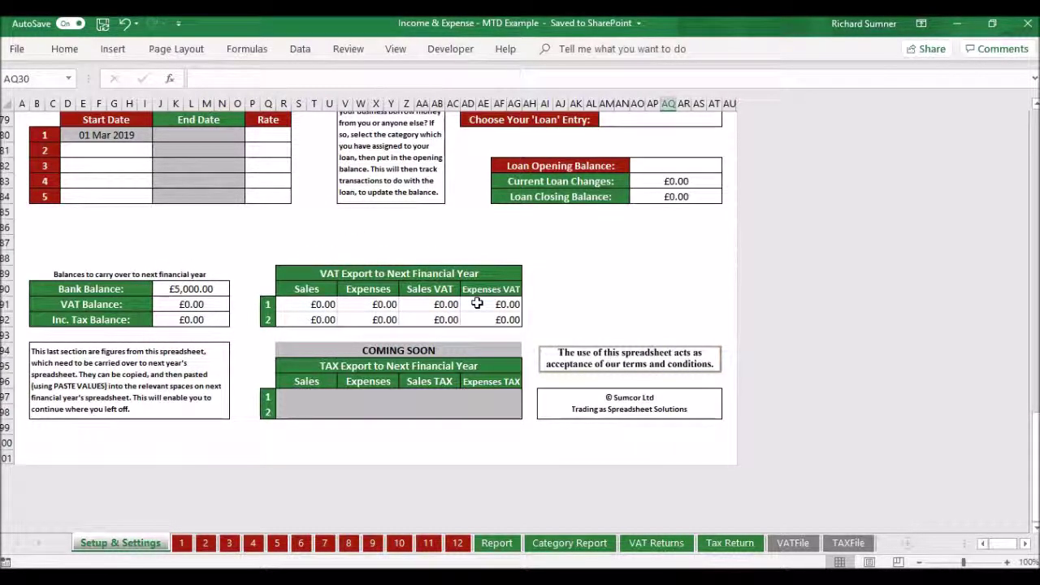
{"action": "scroll", "coordinate": [478, 303], "scroll_direction": "up", "scroll_amount": 6}
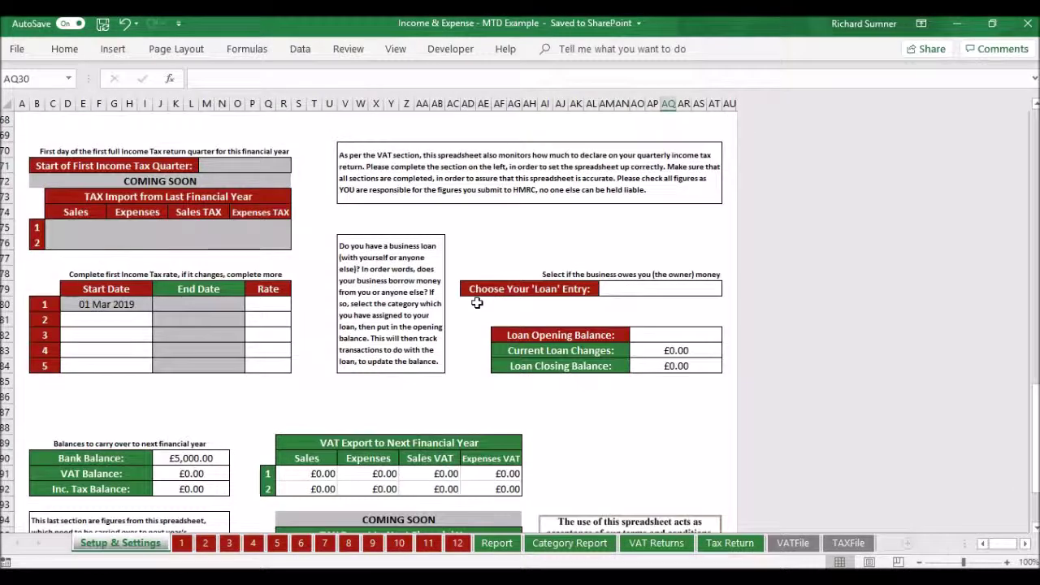
{"action": "scroll", "coordinate": [477, 303], "scroll_direction": "up", "scroll_amount": 5}
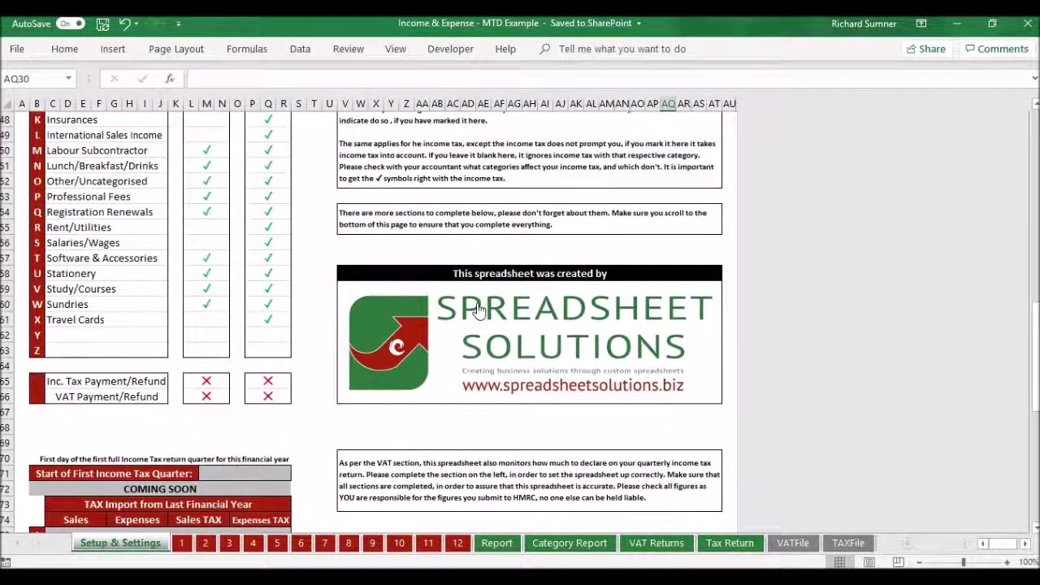
{"action": "scroll", "coordinate": [478, 310], "scroll_direction": "up", "scroll_amount": 7}
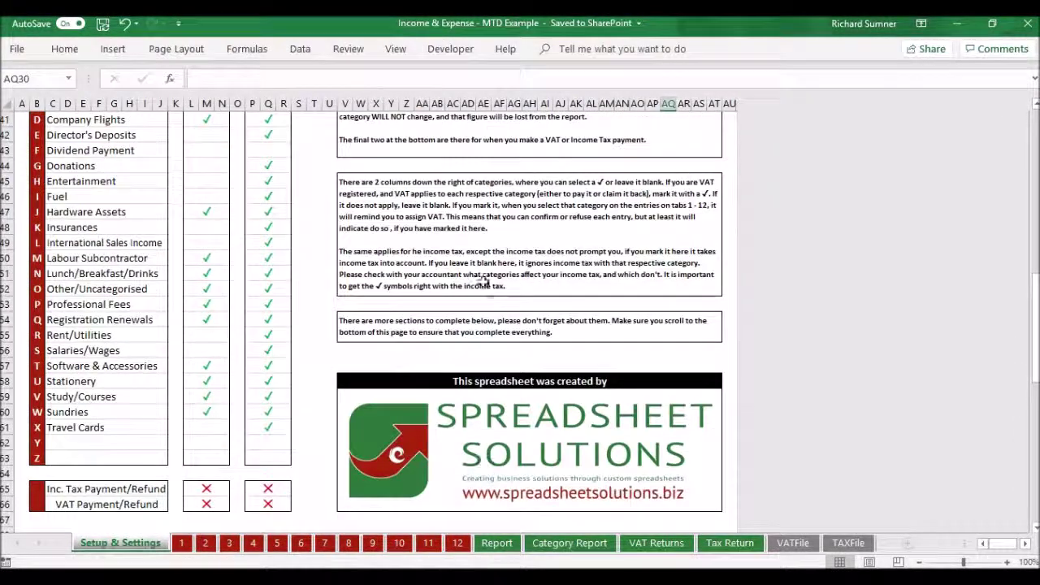
{"action": "scroll", "coordinate": [482, 280], "scroll_direction": "up", "scroll_amount": 5}
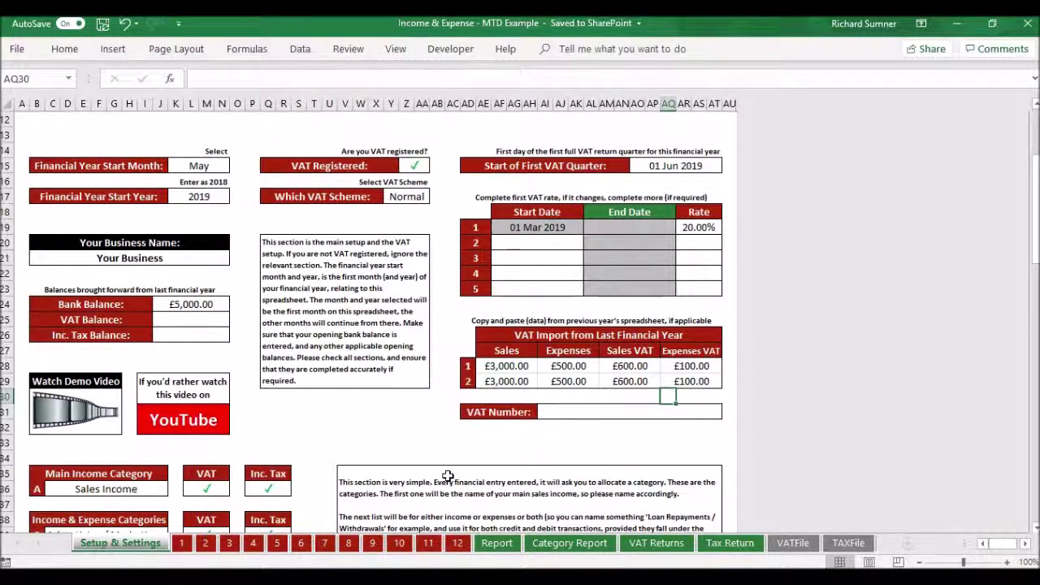
Enter the business's VAT registration number in the VAT Number field
{"action": "scroll", "coordinate": [446, 480], "scroll_direction": "down", "scroll_amount": 1}
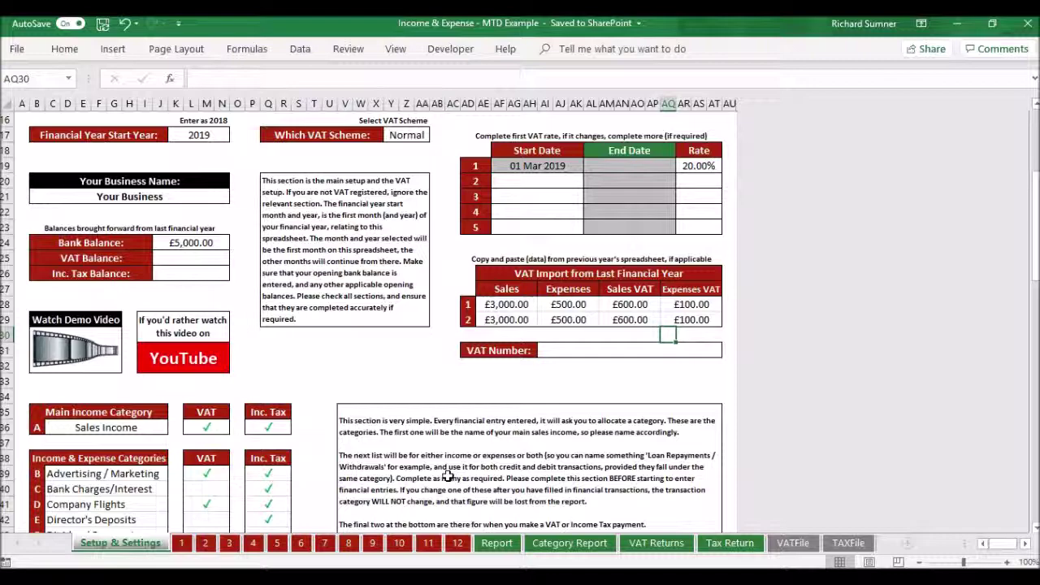
{"action": "scroll", "coordinate": [447, 478], "scroll_direction": "down", "scroll_amount": 1}
{"action": "scroll", "coordinate": [491, 337], "scroll_direction": "down", "scroll_amount": 2}
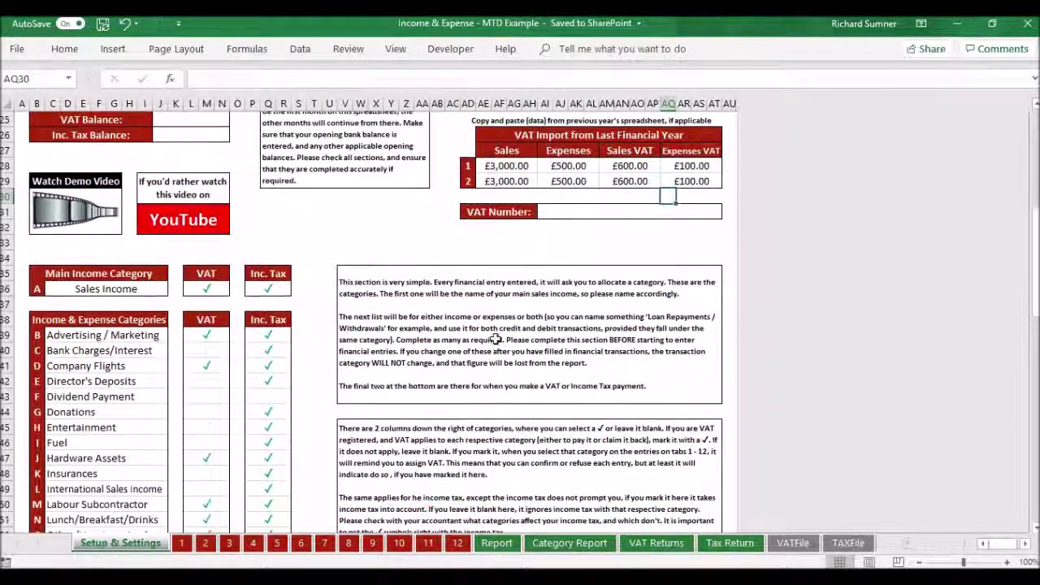
{"action": "left_click", "coordinate": [575, 215]}
{"action": "type", "text": "1234 5678 90"}
{"action": "key", "text": "Return"}
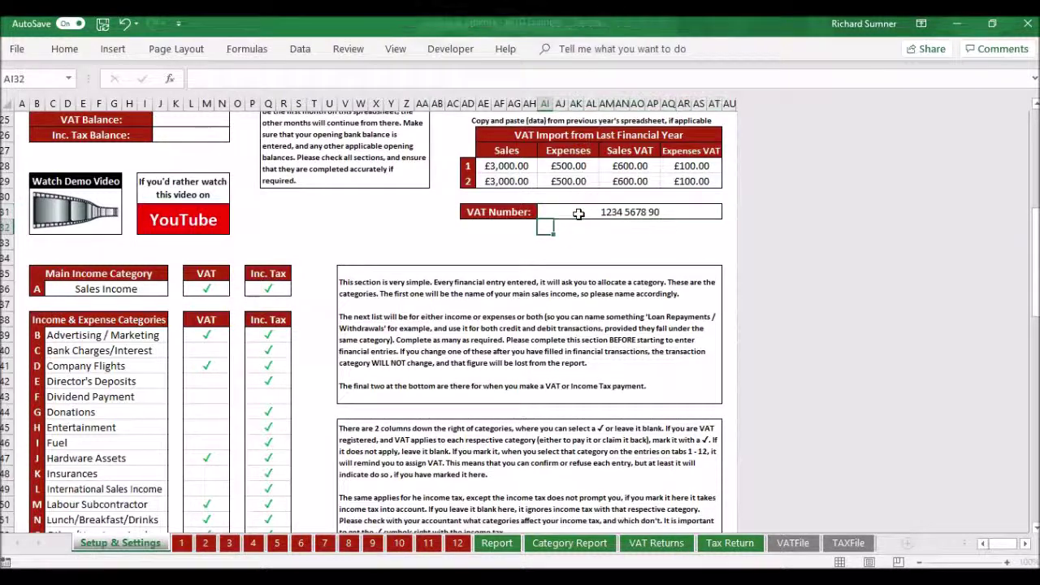
Review the Main Income and Income & Expense Categories with their VAT and Inc. Tax marks, down to the tax payment/refund rows
{"action": "key", "text": "Down"}
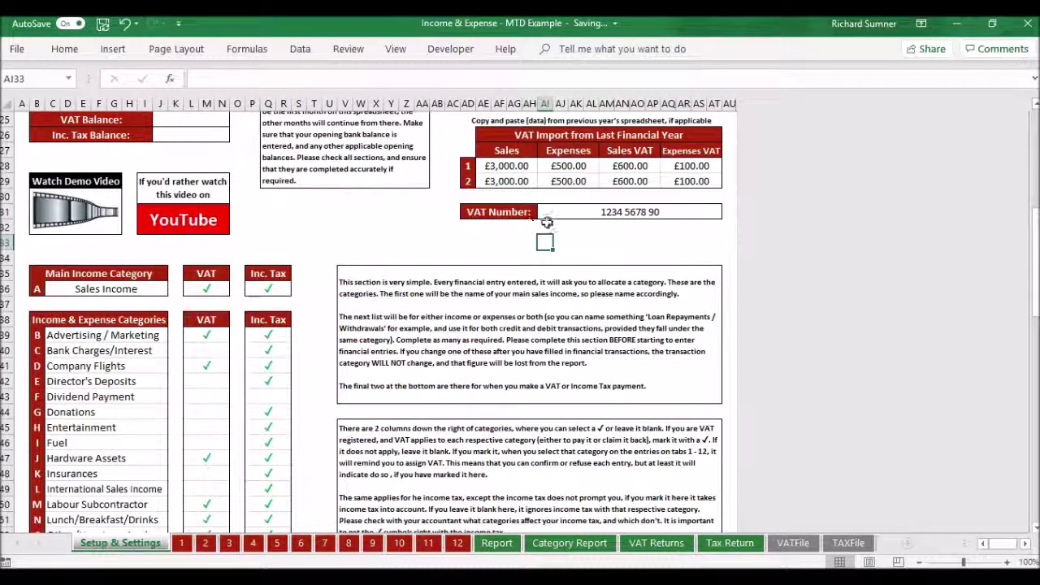
{"action": "key", "text": "Left"}
{"action": "key", "text": "Left"}
{"action": "key", "text": "Left"}
{"action": "key", "text": "Left"}
{"action": "key", "text": "Left"}
{"action": "key", "text": "Left"}
{"action": "key", "text": "Left"}
{"action": "key", "text": "Left"}
{"action": "key", "text": "Left"}
{"action": "key", "text": "Left"}
{"action": "key", "text": "Left"}
{"action": "key", "text": "Left"}
{"action": "key", "text": "Left"}
{"action": "key", "text": "Left"}
{"action": "key", "text": "Left"}
{"action": "key", "text": "Left"}
{"action": "key", "text": "Left"}
{"action": "key", "text": "Left"}
{"action": "key", "text": "Left"}
{"action": "key", "text": "Left"}
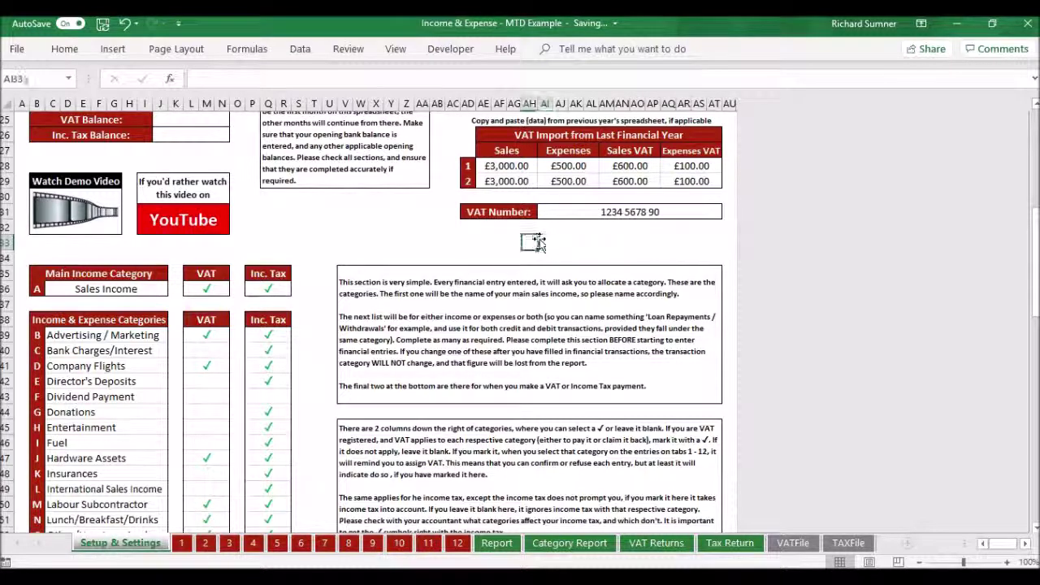
{"action": "key", "text": "Left"}
{"action": "key", "text": "Left"}
{"action": "key", "text": "Left"}
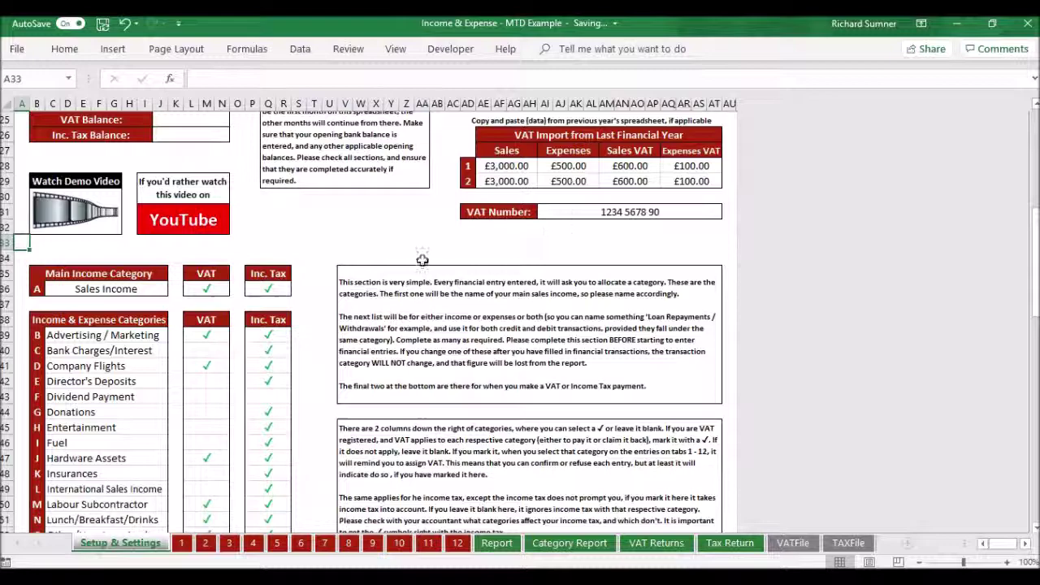
{"action": "scroll", "coordinate": [423, 260], "scroll_direction": "down", "scroll_amount": 2}
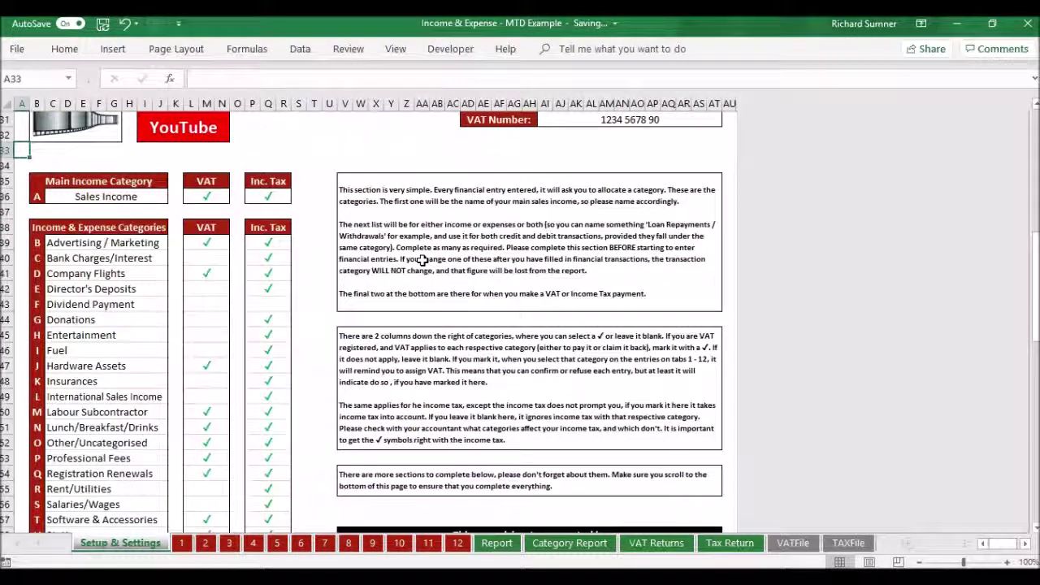
{"action": "scroll", "coordinate": [420, 260], "scroll_direction": "down", "scroll_amount": 1}
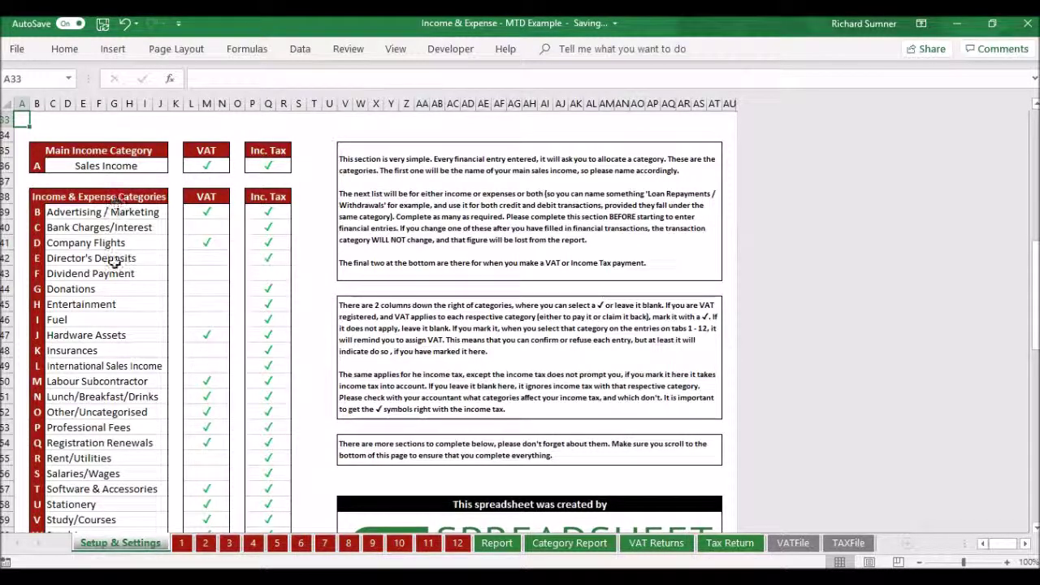
{"action": "scroll", "coordinate": [106, 384], "scroll_direction": "down", "scroll_amount": 1}
{"action": "scroll", "coordinate": [106, 384], "scroll_direction": "down", "scroll_amount": 2}
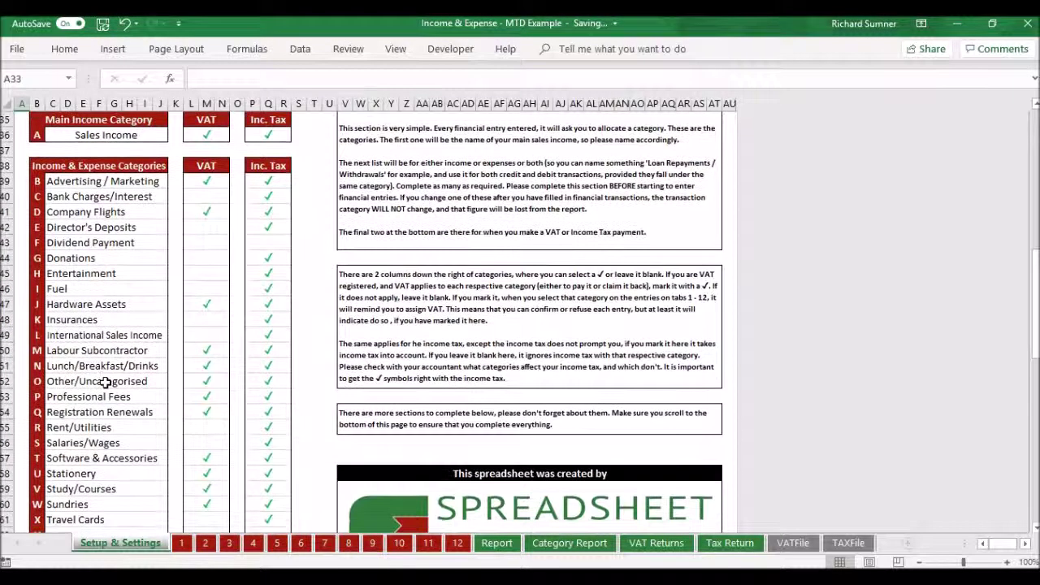
{"action": "scroll", "coordinate": [106, 382], "scroll_direction": "down", "scroll_amount": 2}
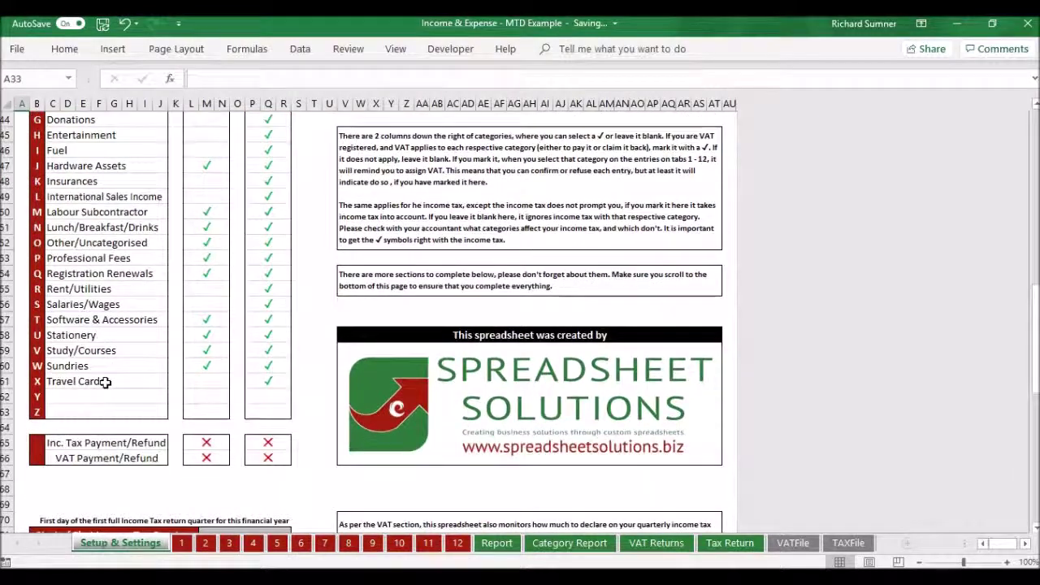
{"action": "scroll", "coordinate": [105, 382], "scroll_direction": "up", "scroll_amount": 2}
{"action": "scroll", "coordinate": [105, 382], "scroll_direction": "up", "scroll_amount": 2}
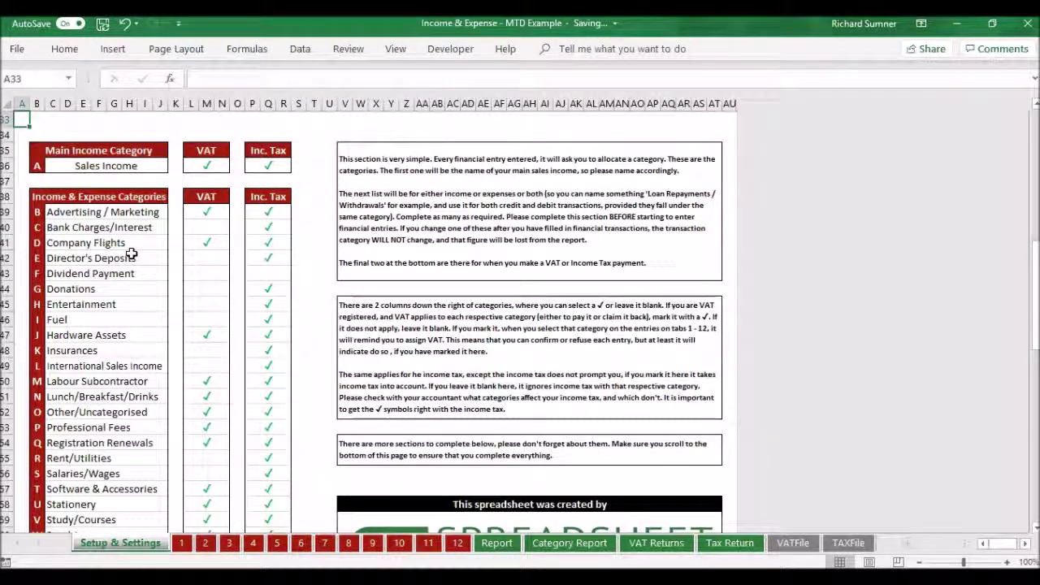
{"action": "scroll", "coordinate": [130, 254], "scroll_direction": "down", "scroll_amount": 3}
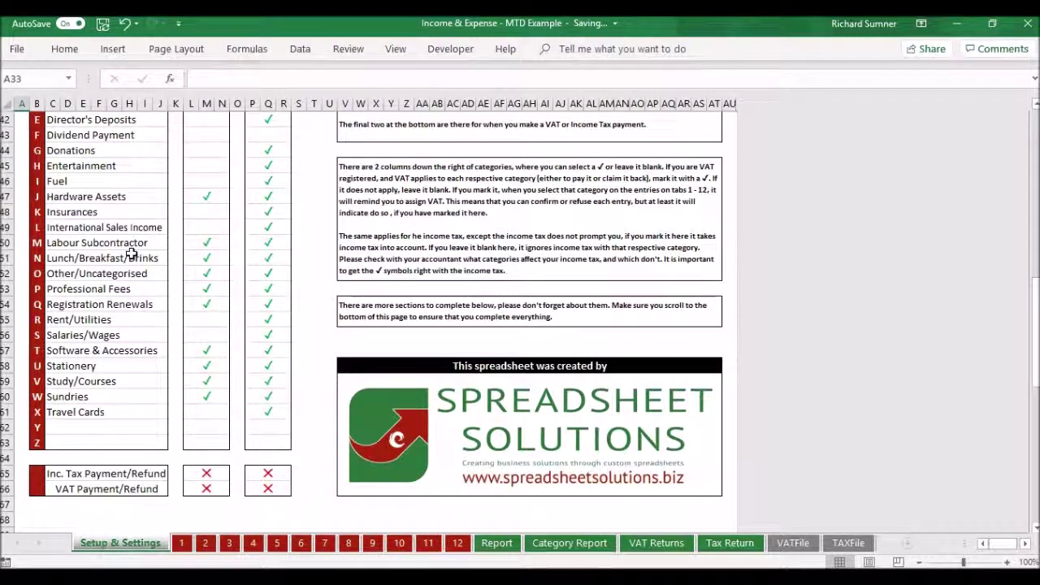
{"action": "scroll", "coordinate": [171, 285], "scroll_direction": "down", "scroll_amount": 3}
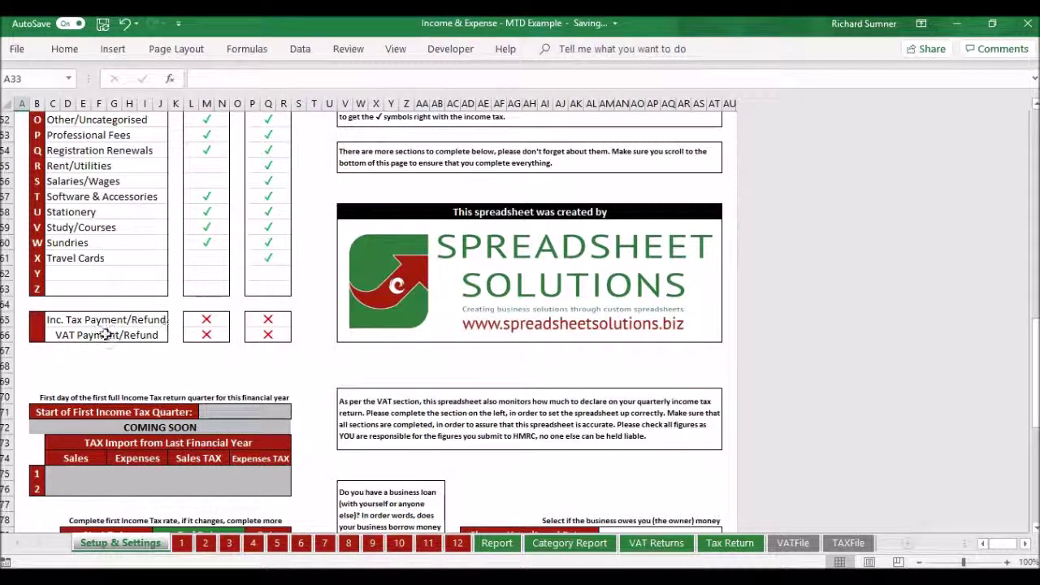
Set the rate in the first row of the Income Tax rate table to 20%
{"action": "scroll", "coordinate": [162, 338], "scroll_direction": "down", "scroll_amount": 1}
{"action": "scroll", "coordinate": [162, 338], "scroll_direction": "down", "scroll_amount": 1}
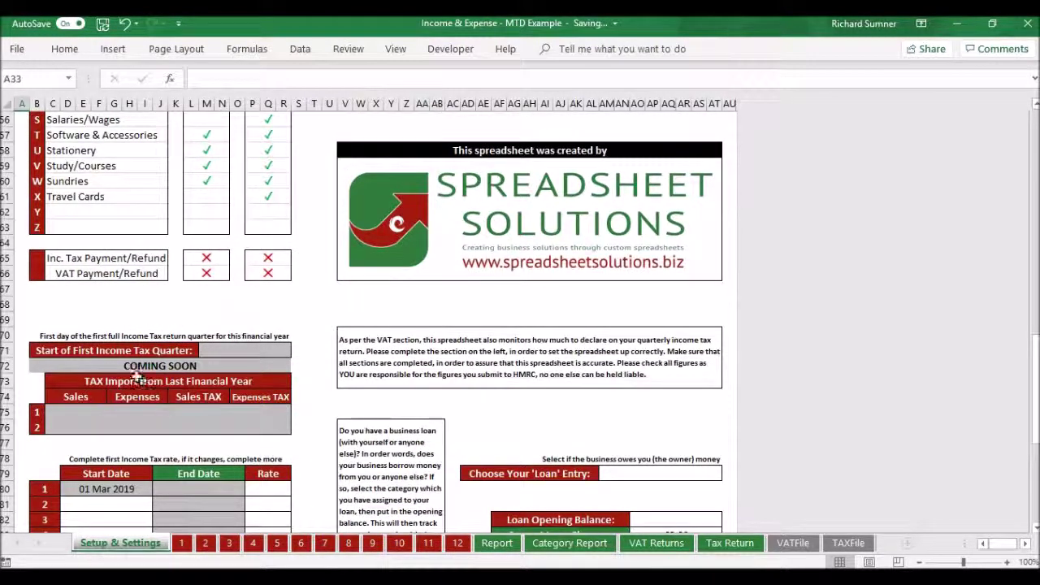
{"action": "scroll", "coordinate": [208, 366], "scroll_direction": "down", "scroll_amount": 2}
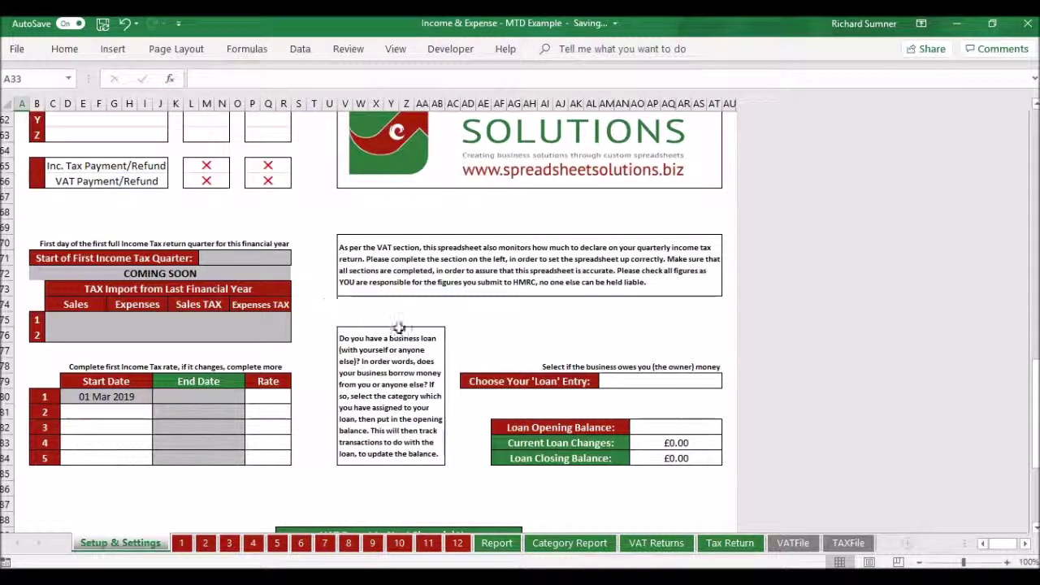
{"action": "left_click", "coordinate": [273, 398]}
{"action": "type", "text": "20"}
{"action": "key", "text": "Return"}
{"action": "left_click", "coordinate": [300, 363]}
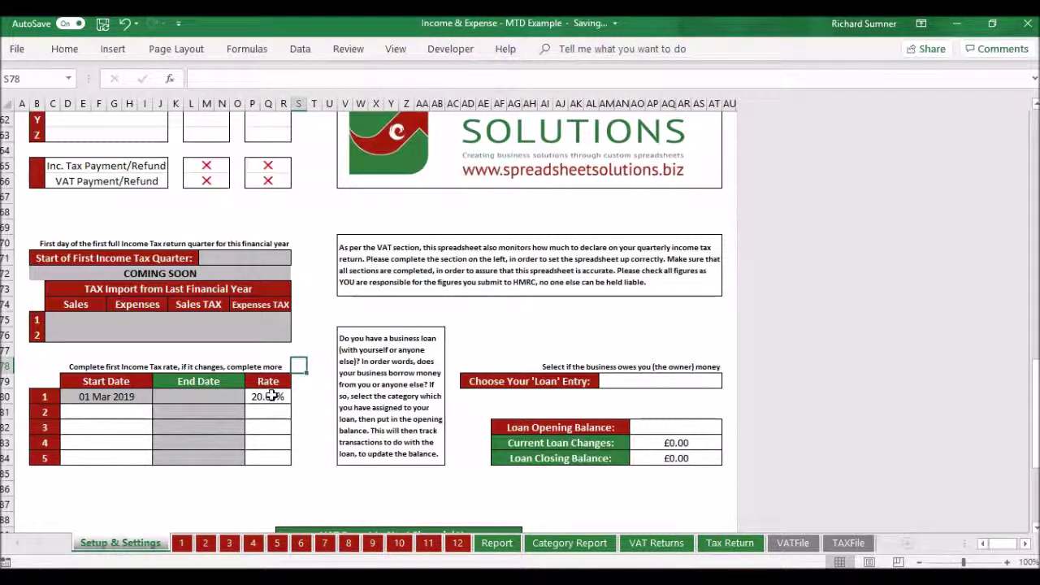
{"action": "left_click", "coordinate": [498, 334]}
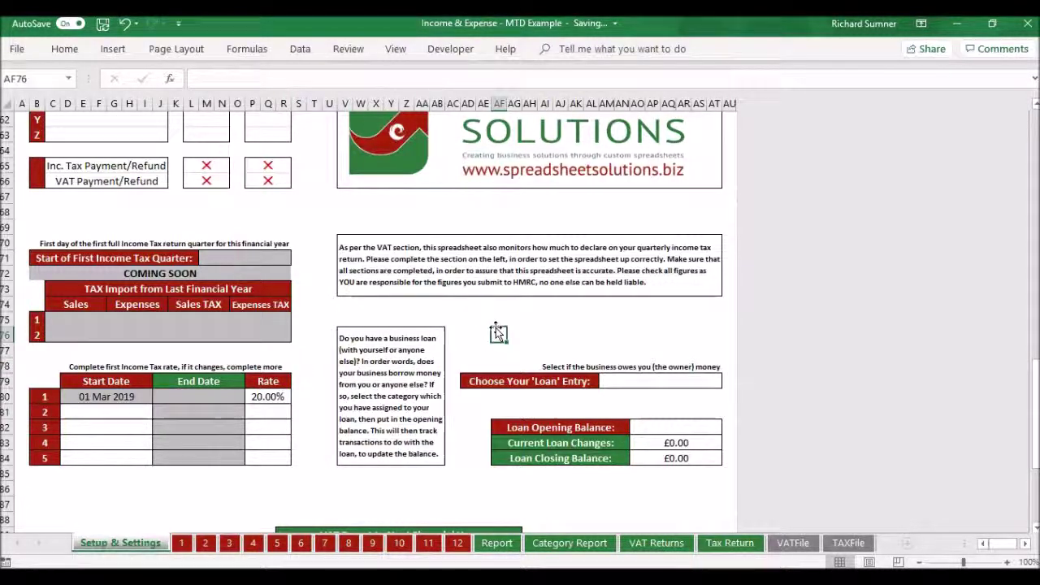
Check the category list and choose Director's Deposits as the business's 'Loan' entry
{"action": "scroll", "coordinate": [584, 325], "scroll_direction": "down", "scroll_amount": 1}
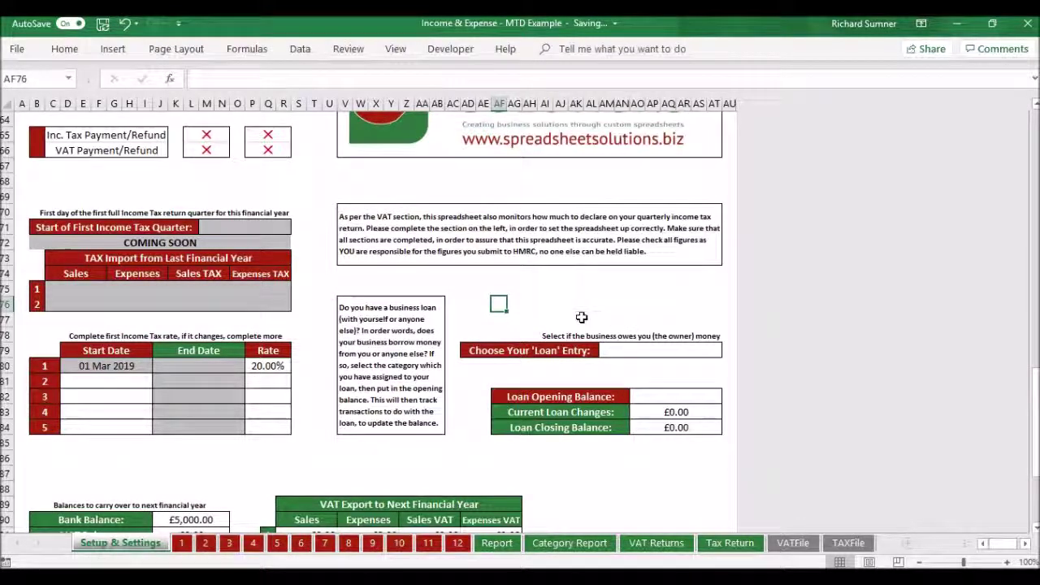
{"action": "scroll", "coordinate": [581, 318], "scroll_direction": "up", "scroll_amount": 1}
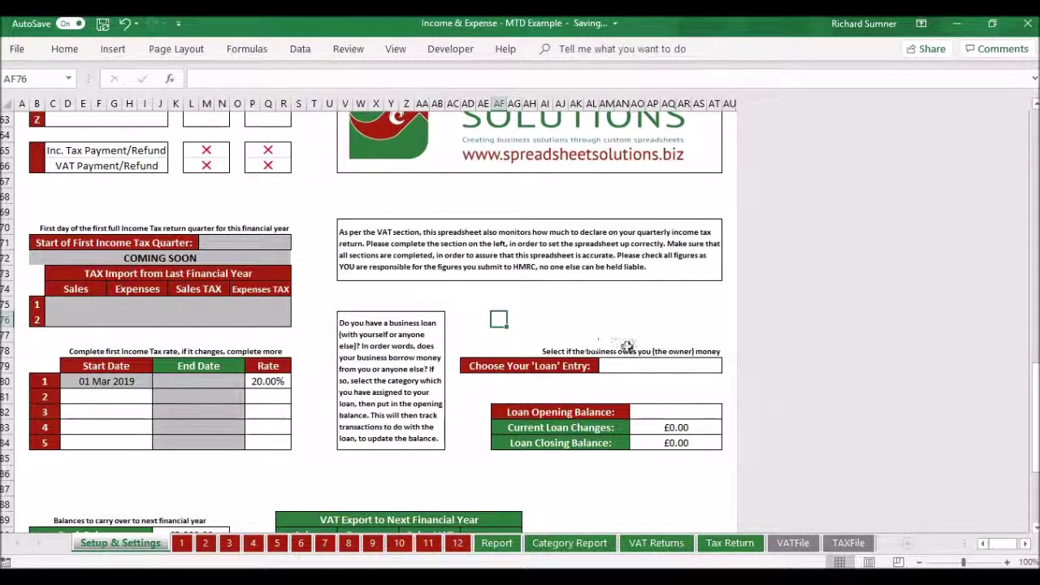
{"action": "left_click", "coordinate": [642, 366]}
{"action": "scroll", "coordinate": [540, 307], "scroll_direction": "up", "scroll_amount": 1}
{"action": "scroll", "coordinate": [541, 307], "scroll_direction": "up", "scroll_amount": 9}
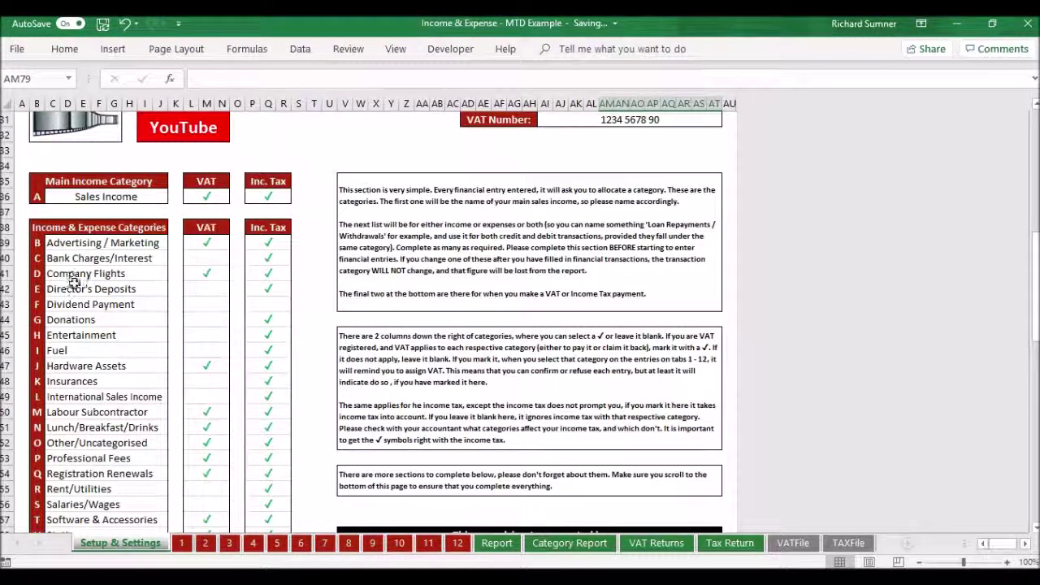
{"action": "scroll", "coordinate": [458, 289], "scroll_direction": "down", "scroll_amount": 7}
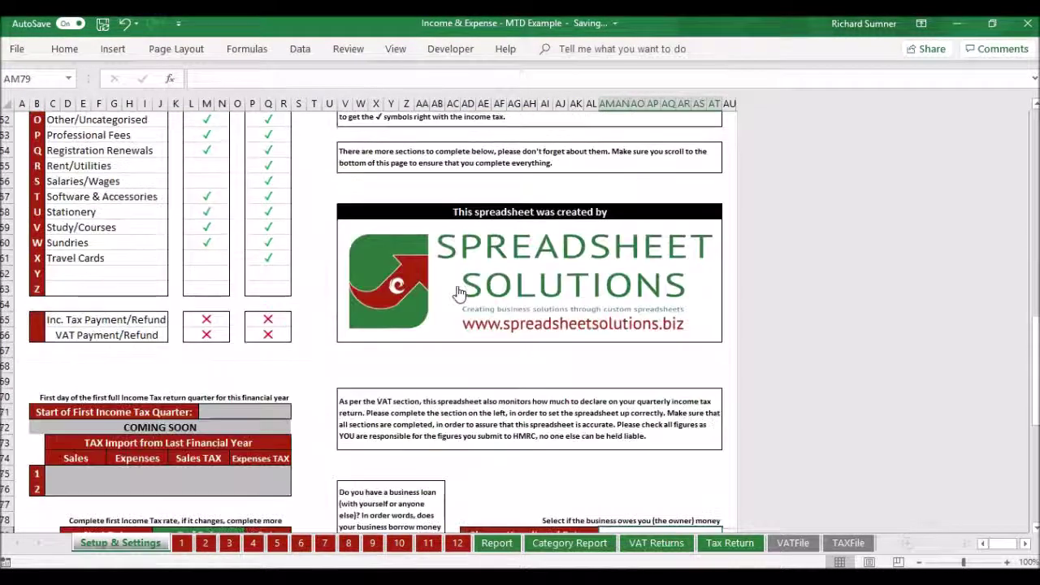
{"action": "scroll", "coordinate": [675, 495], "scroll_direction": "down", "scroll_amount": 3}
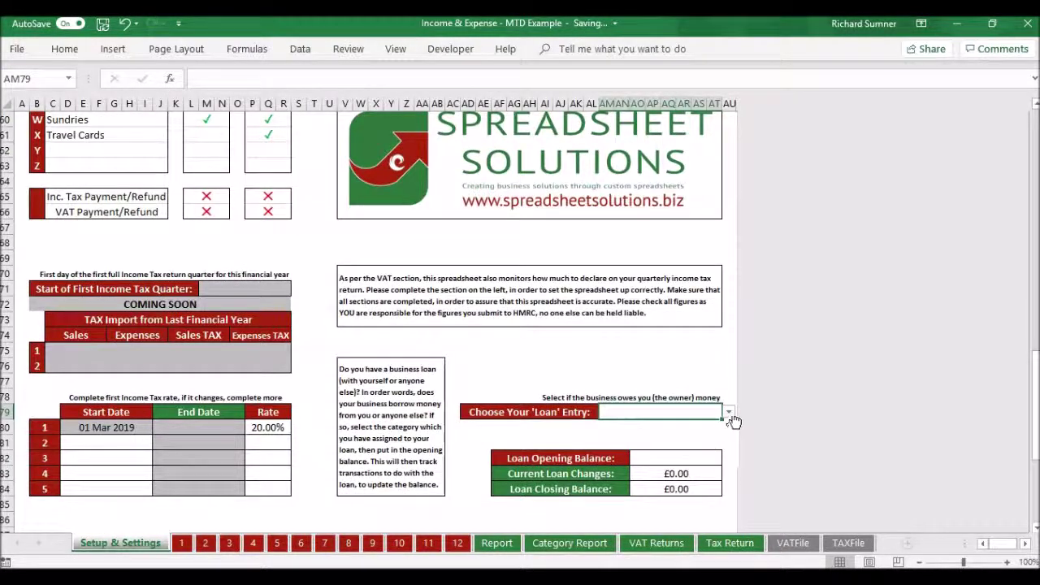
{"action": "left_click", "coordinate": [729, 413]}
{"action": "left_click", "coordinate": [674, 465]}
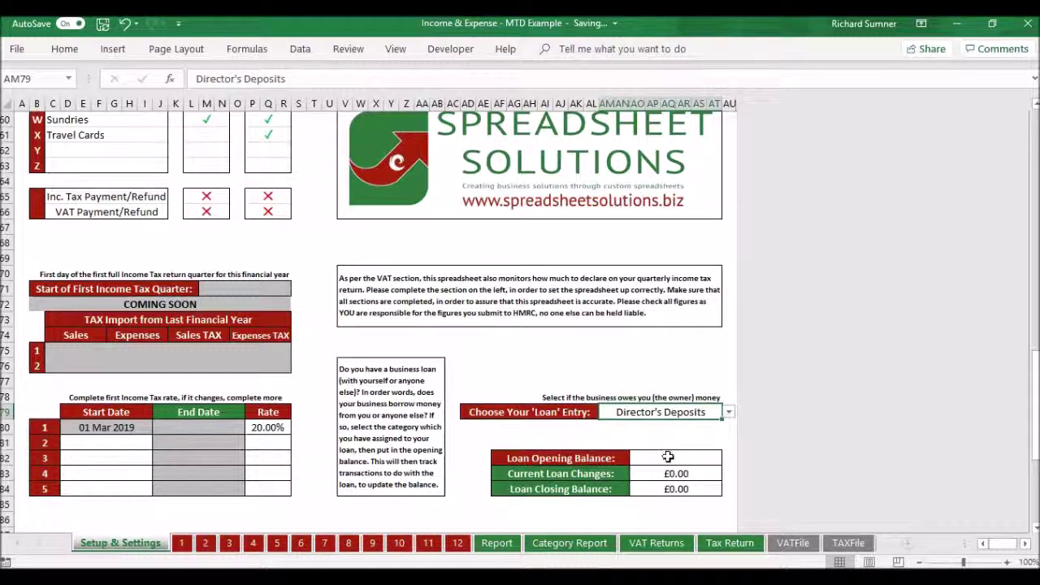
Set the Loan Opening Balance to 5000
{"action": "left_click", "coordinate": [668, 458]}
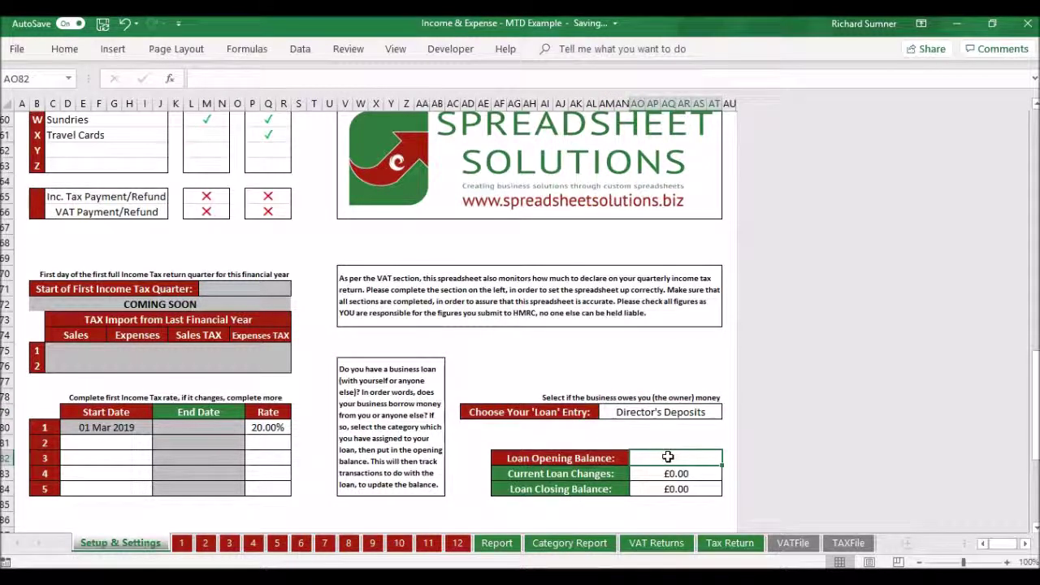
{"action": "type", "text": "5000"}
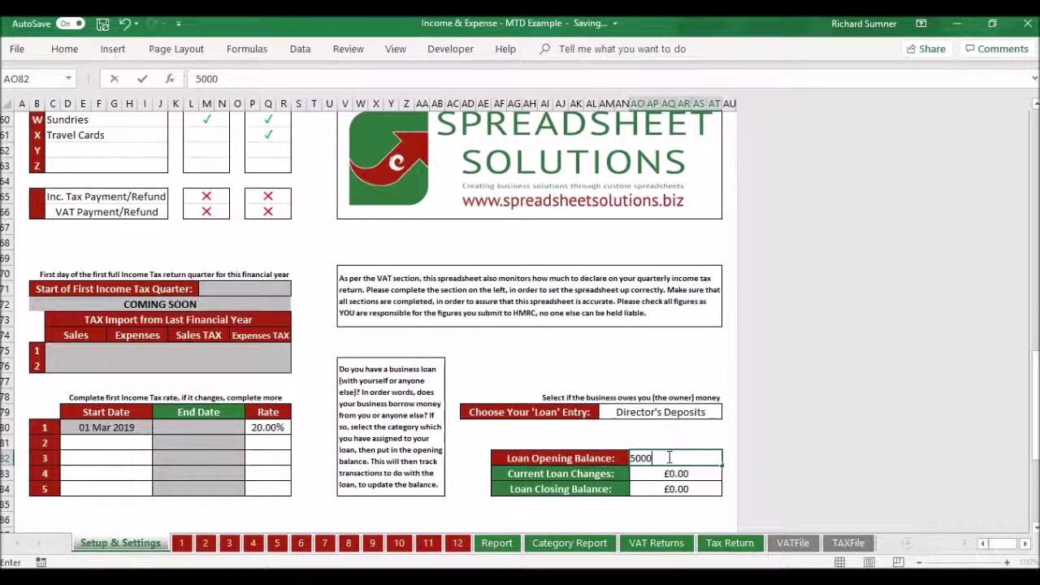
{"action": "key", "text": "Return"}
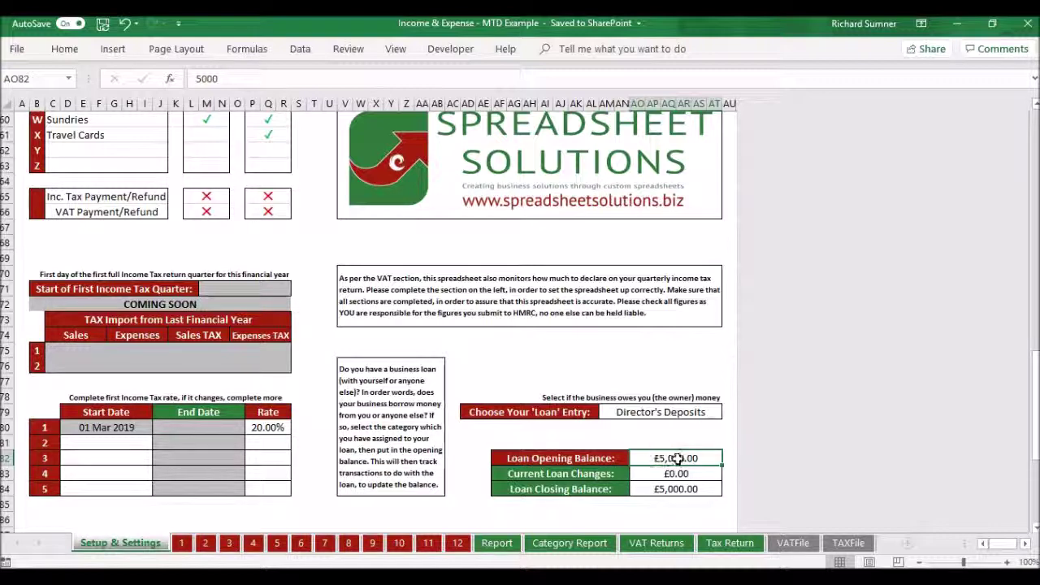
Return to the Income & Expense Categories and go through the category names from Dividend Payment to the blank rows Y and Z
{"action": "key", "text": "Left"}
{"action": "key", "text": "Left"}
{"action": "key", "text": "Left"}
{"action": "key", "text": "Left"}
{"action": "key", "text": "Left"}
{"action": "key", "text": "Left"}
{"action": "key", "text": "Left"}
{"action": "key", "text": "Left"}
{"action": "key", "text": "Left"}
{"action": "key", "text": "Left"}
{"action": "key", "text": "Left"}
{"action": "key", "text": "Left"}
{"action": "key", "text": "Left"}
{"action": "key", "text": "Left"}
{"action": "key", "text": "Left"}
{"action": "key", "text": "Left"}
{"action": "key", "text": "Left"}
{"action": "key", "text": "Left"}
{"action": "key", "text": "Left"}
{"action": "key", "text": "Left"}
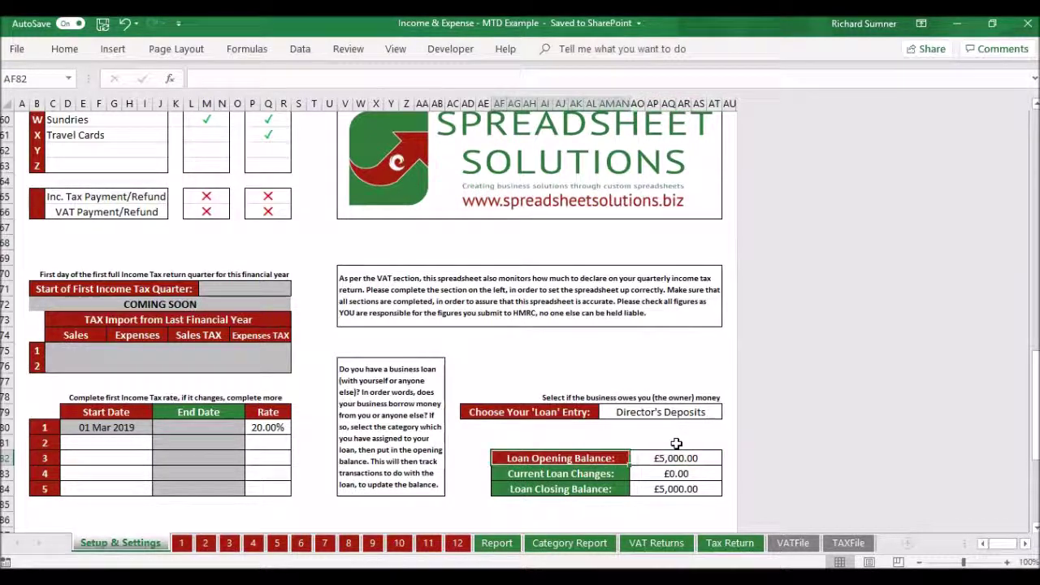
{"action": "key", "text": "Up"}
{"action": "key", "text": "Up"}
{"action": "key", "text": "Up"}
{"action": "key", "text": "Up"}
{"action": "key", "text": "Up"}
{"action": "key", "text": "Up"}
{"action": "key", "text": "Up"}
{"action": "key", "text": "Up"}
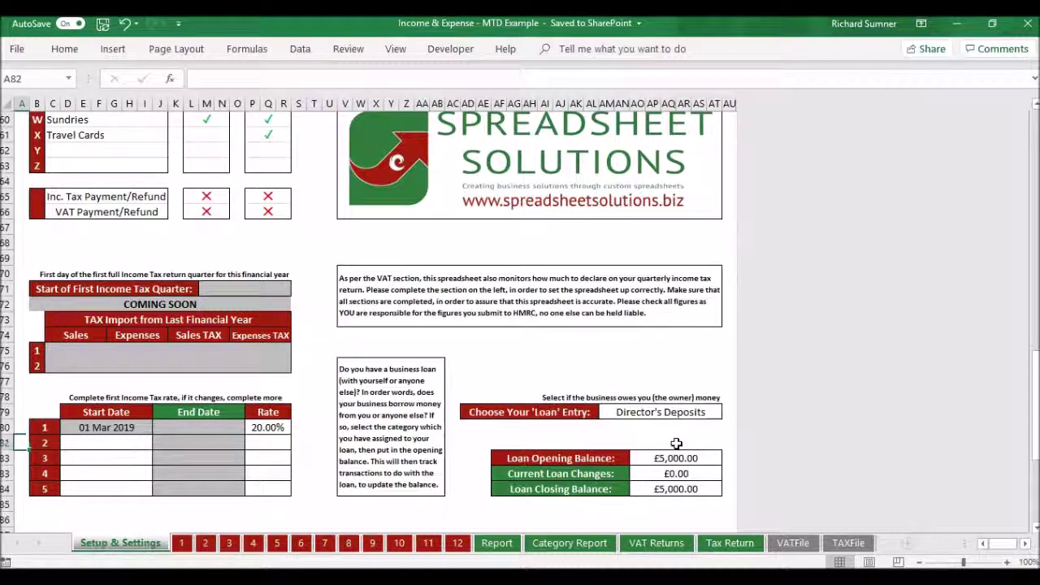
{"action": "key", "text": "Up"}
{"action": "key", "text": "Up"}
{"action": "key", "text": "Up"}
{"action": "key", "text": "Up"}
{"action": "key", "text": "Up"}
{"action": "key", "text": "Up"}
{"action": "key", "text": "Up"}
{"action": "key", "text": "Up"}
{"action": "key", "text": "Up"}
{"action": "key", "text": "Up"}
{"action": "key", "text": "Up"}
{"action": "key", "text": "Up"}
{"action": "key", "text": "Up"}
{"action": "key", "text": "Up"}
{"action": "key", "text": "Up"}
{"action": "key", "text": "Up"}
{"action": "key", "text": "Up"}
{"action": "key", "text": "Up"}
{"action": "key", "text": "Up"}
{"action": "key", "text": "Up"}
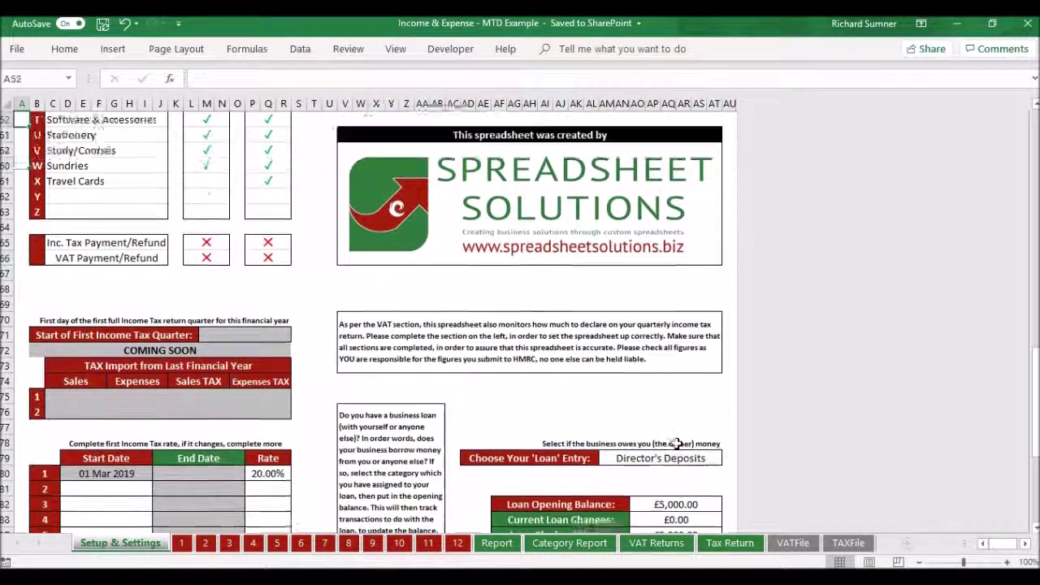
{"action": "key", "text": "Up"}
{"action": "key", "text": "Up"}
{"action": "key", "text": "Up"}
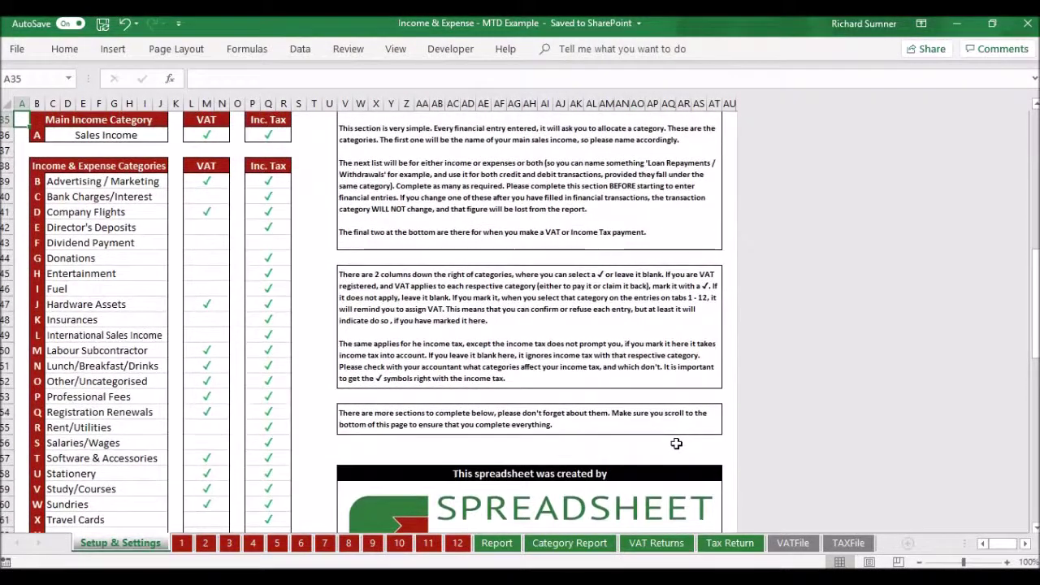
{"action": "key", "text": "Down"}
{"action": "key", "text": "Down"}
{"action": "key", "text": "Down"}
{"action": "key", "text": "Down"}
{"action": "key", "text": "Down"}
{"action": "key", "text": "Down"}
{"action": "key", "text": "Down"}
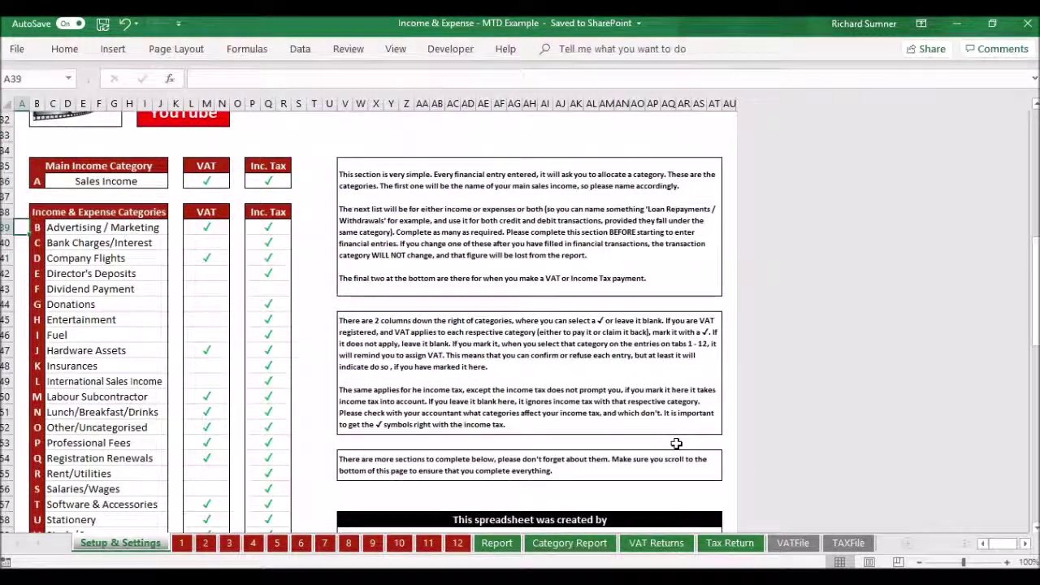
{"action": "left_click", "coordinate": [114, 289]}
{"action": "key", "text": "Down"}
{"action": "key", "text": "Down"}
{"action": "key", "text": "Down"}
{"action": "key", "text": "Down"}
{"action": "key", "text": "Down"}
{"action": "key", "text": "Down"}
{"action": "key", "text": "Down"}
{"action": "key", "text": "Down"}
{"action": "key", "text": "Down"}
{"action": "key", "text": "Down"}
{"action": "key", "text": "Down"}
{"action": "key", "text": "Down"}
{"action": "key", "text": "Down"}
{"action": "key", "text": "Down"}
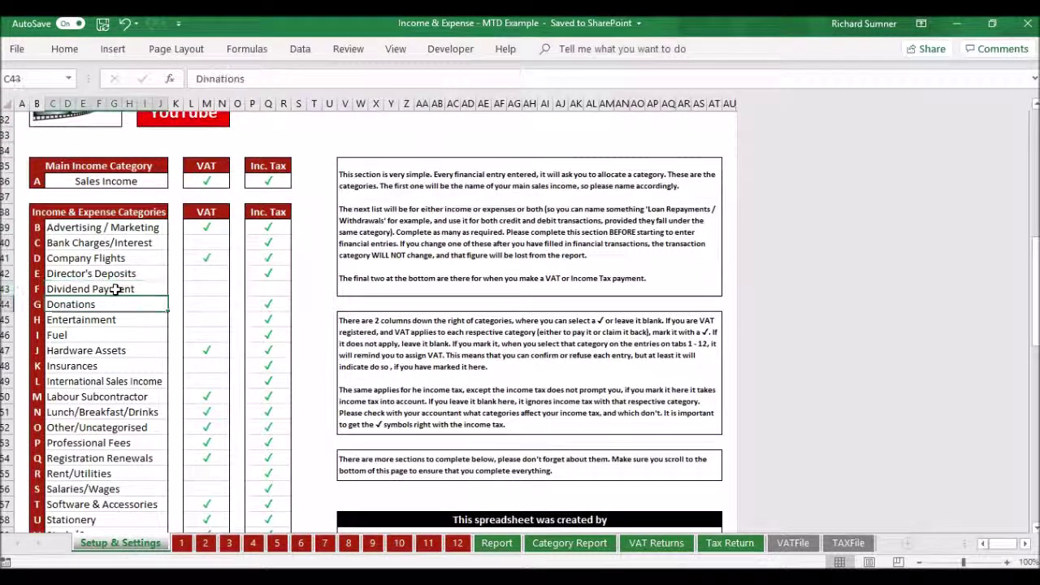
{"action": "key", "text": "Down"}
{"action": "key", "text": "Down"}
{"action": "key", "text": "Down"}
{"action": "key", "text": "Down"}
{"action": "key", "text": "Down"}
{"action": "key", "text": "Down"}
{"action": "key", "text": "Down"}
{"action": "key", "text": "Down"}
{"action": "key", "text": "Down"}
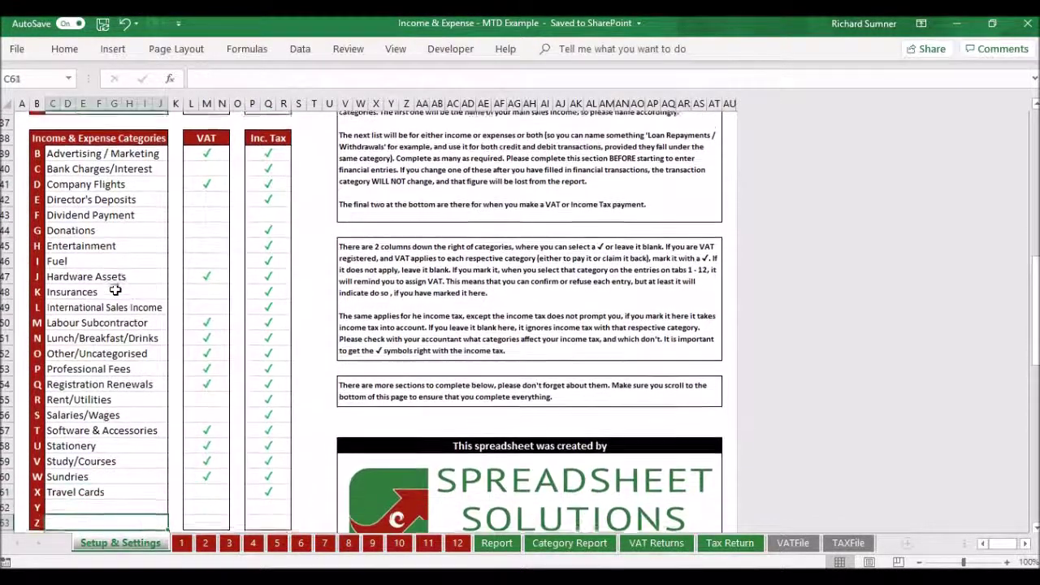
{"action": "key", "text": "Up"}
{"action": "key", "text": "Up"}
{"action": "key", "text": "Up"}
{"action": "key", "text": "Up"}
{"action": "key", "text": "Up"}
{"action": "key", "text": "Up"}
{"action": "key", "text": "Up"}
{"action": "key", "text": "Up"}
{"action": "key", "text": "Up"}
{"action": "key", "text": "Up"}
{"action": "key", "text": "Up"}
{"action": "key", "text": "Up"}
{"action": "key", "text": "Up"}
{"action": "key", "text": "Up"}
{"action": "key", "text": "Up"}
{"action": "key", "text": "Up"}
{"action": "key", "text": "Up"}
{"action": "key", "text": "Up"}
{"action": "key", "text": "Up"}
{"action": "key", "text": "Up"}
{"action": "key", "text": "Up"}
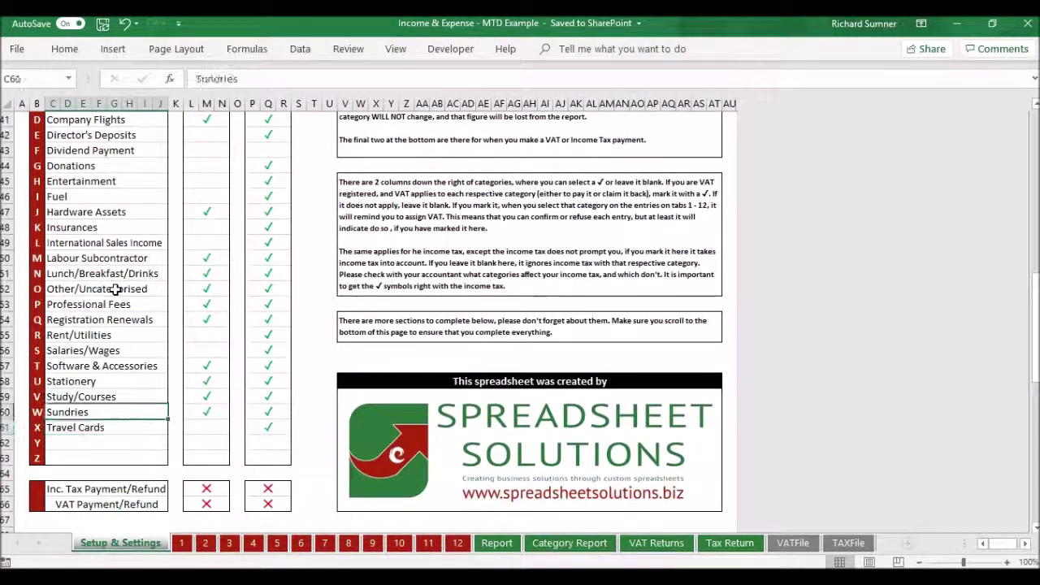
Go through the end of the category list down to the fixed Inc. Tax Payment/Refund and VAT Payment/Refund rows
{"action": "key", "text": "Up"}
{"action": "key", "text": "Up"}
{"action": "key", "text": "Down"}
{"action": "key", "text": "Down"}
{"action": "key", "text": "Down"}
{"action": "key", "text": "Down"}
{"action": "key", "text": "Down"}
{"action": "key", "text": "Down"}
{"action": "key", "text": "Up"}
{"action": "key", "text": "Down"}
{"action": "key", "text": "Down"}
{"action": "key", "text": "Down"}
{"action": "key", "text": "Down"}
{"action": "key", "text": "Down"}
{"action": "key", "text": "Down"}
{"action": "key", "text": "Down"}
{"action": "key", "text": "Down"}
{"action": "key", "text": "Down"}
{"action": "key", "text": "Down"}
{"action": "key", "text": "Down"}
{"action": "key", "text": "Down"}
{"action": "key", "text": "Down"}
{"action": "key", "text": "Down"}
{"action": "key", "text": "Down"}
{"action": "key", "text": "Down"}
{"action": "key", "text": "Down"}
{"action": "key", "text": "Down"}
{"action": "key", "text": "Down"}
{"action": "key", "text": "Down"}
{"action": "key", "text": "Down"}
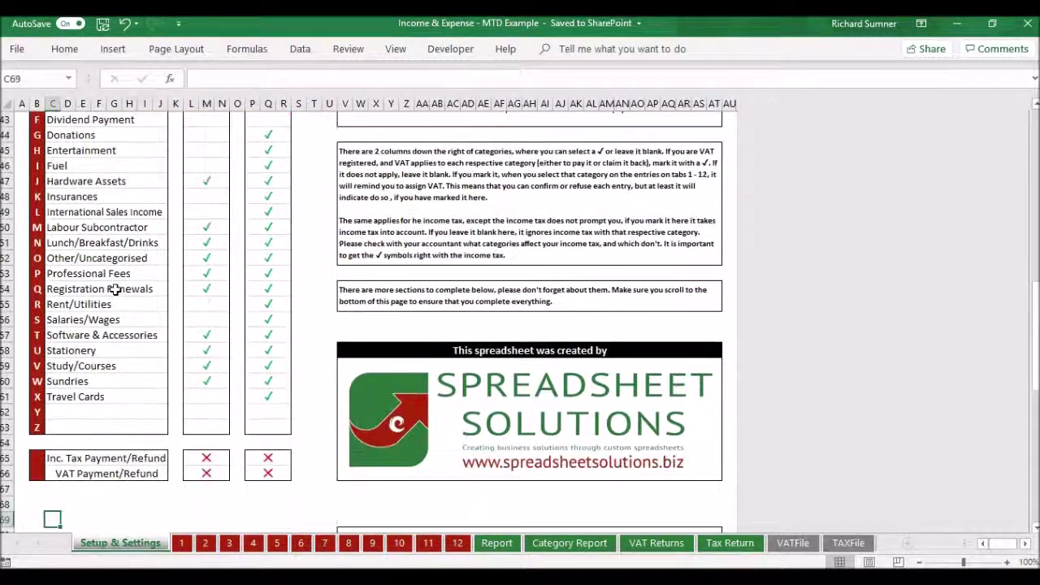
{"action": "key", "text": "Down"}
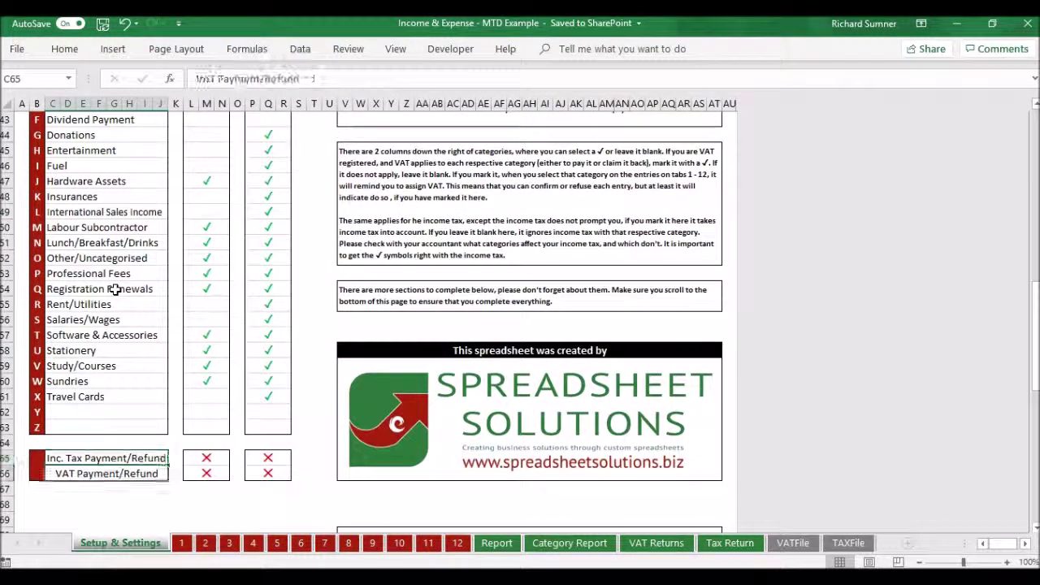
{"action": "key", "text": "Up"}
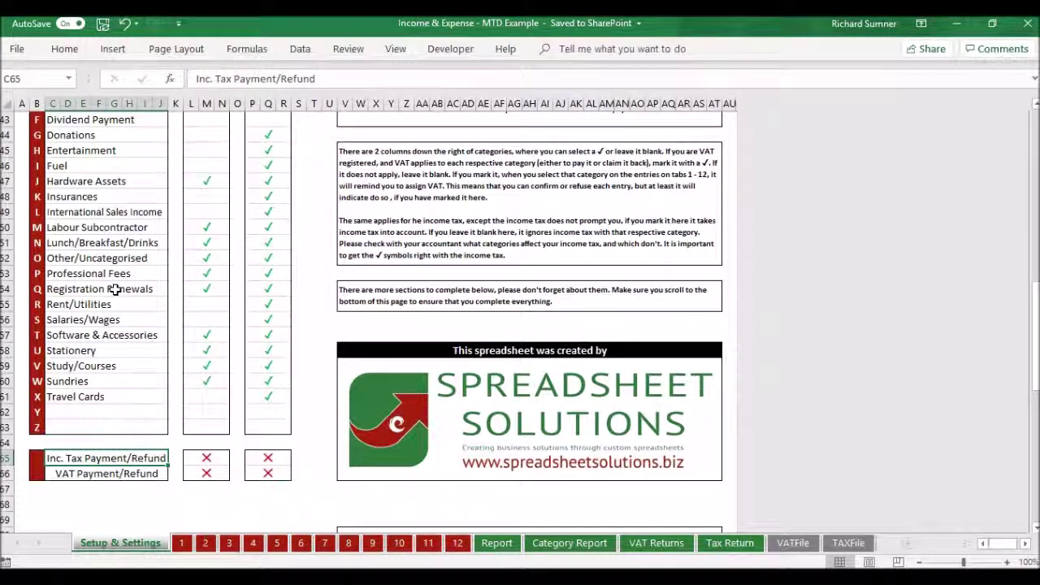
{"action": "key", "text": "Down"}
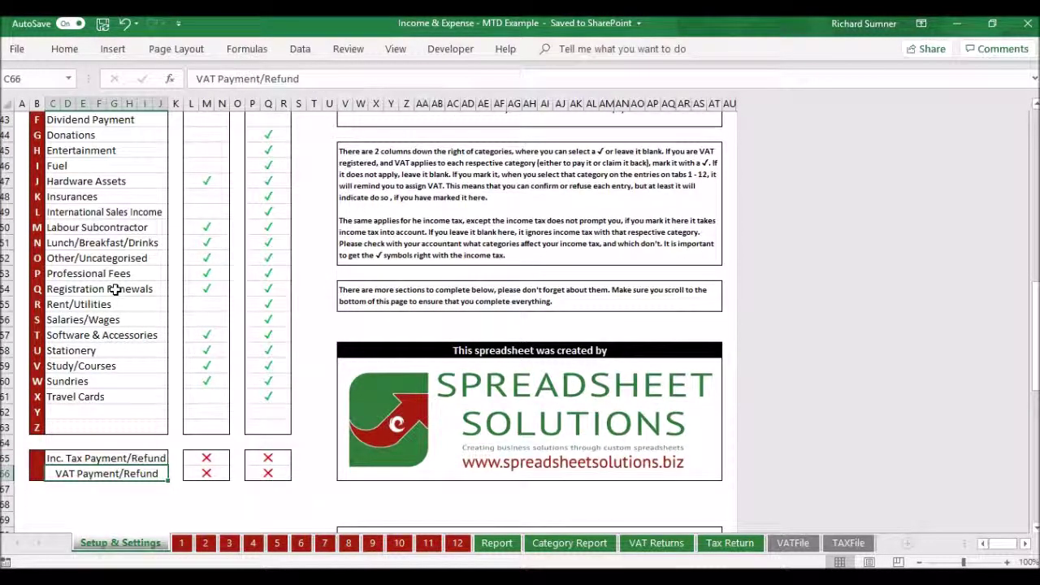
{"action": "key", "text": "Up"}
{"action": "key", "text": "Up"}
{"action": "key", "text": "Up"}
{"action": "key", "text": "Down"}
{"action": "key", "text": "Down"}
{"action": "key", "text": "Down"}
{"action": "key", "text": "Up"}
{"action": "key", "text": "Down"}
Return to the Sales Income main category and check its VAT and Inc. Tax marks
{"action": "key", "text": "Up"}
{"action": "key", "text": "Up"}
{"action": "key", "text": "Up"}
{"action": "key", "text": "Up"}
{"action": "key", "text": "Up"}
{"action": "key", "text": "Up"}
{"action": "key", "text": "Up"}
{"action": "key", "text": "Up"}
{"action": "key", "text": "Up"}
{"action": "key", "text": "Up"}
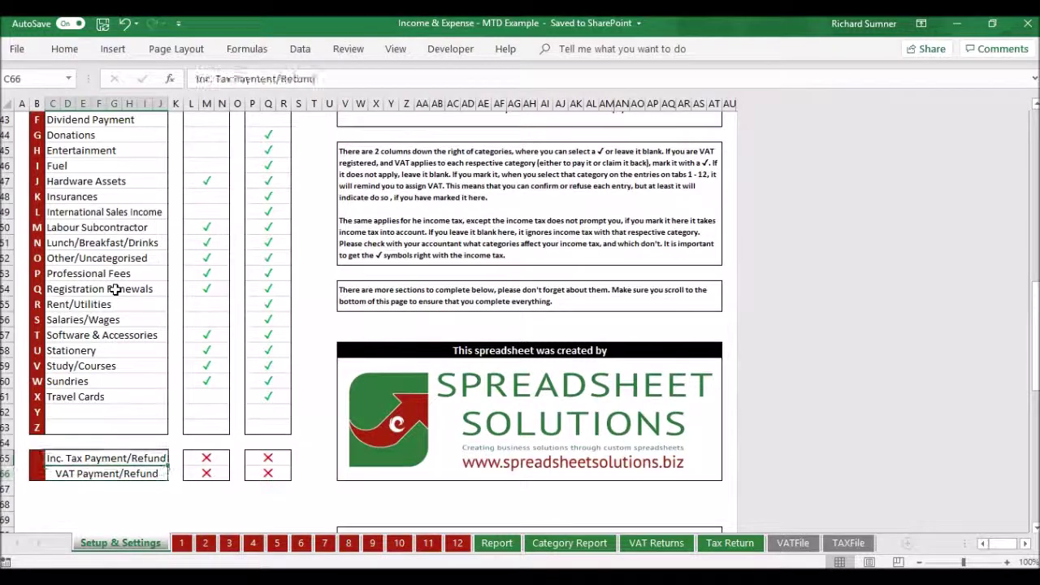
{"action": "key", "text": "Up"}
{"action": "key", "text": "Up"}
{"action": "key", "text": "Up"}
{"action": "key", "text": "Up"}
{"action": "key", "text": "Up"}
{"action": "key", "text": "Up"}
{"action": "key", "text": "Up"}
{"action": "key", "text": "Up"}
{"action": "key", "text": "Up"}
{"action": "key", "text": "Up"}
{"action": "key", "text": "Up"}
{"action": "key", "text": "Up"}
{"action": "key", "text": "Up"}
{"action": "key", "text": "Up"}
{"action": "key", "text": "Up"}
{"action": "key", "text": "Up"}
{"action": "key", "text": "Up"}
{"action": "key", "text": "Up"}
{"action": "key", "text": "Up"}
{"action": "key", "text": "Up"}
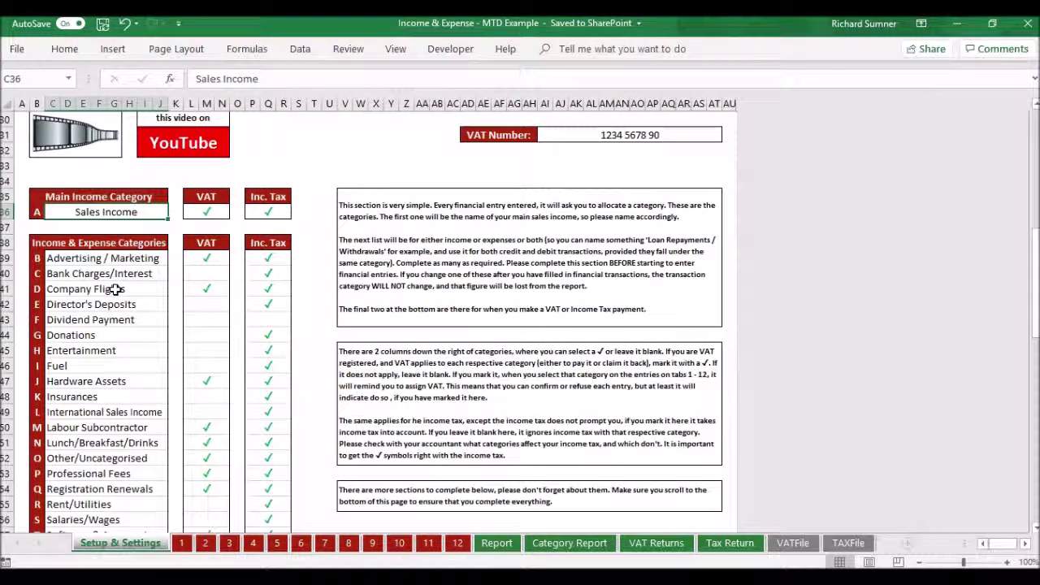
{"action": "key", "text": "Right"}
{"action": "key", "text": "Right"}
{"action": "key", "text": "Right"}
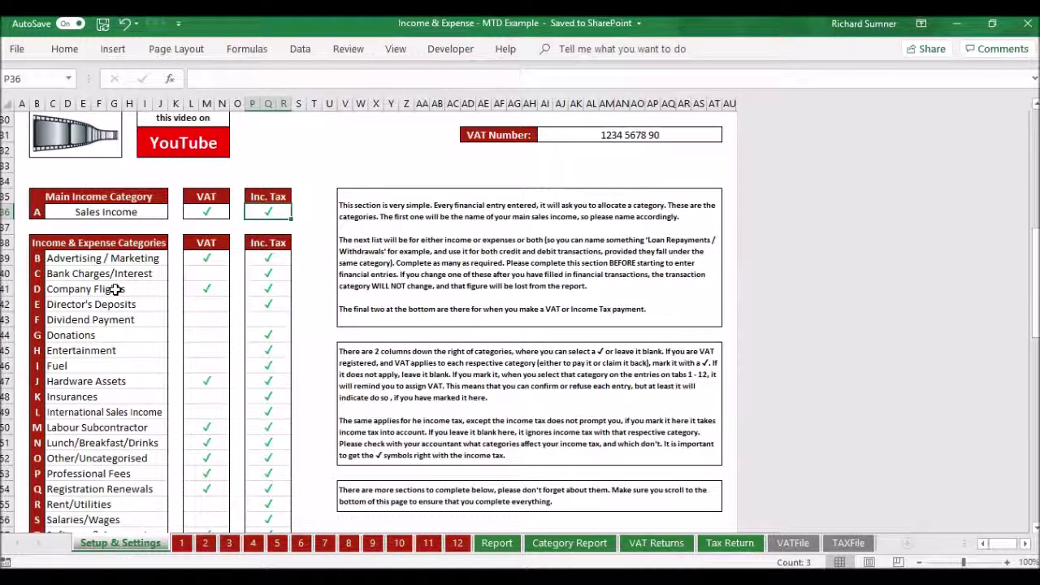
{"action": "key", "text": "Left"}
{"action": "key", "text": "Delete"}
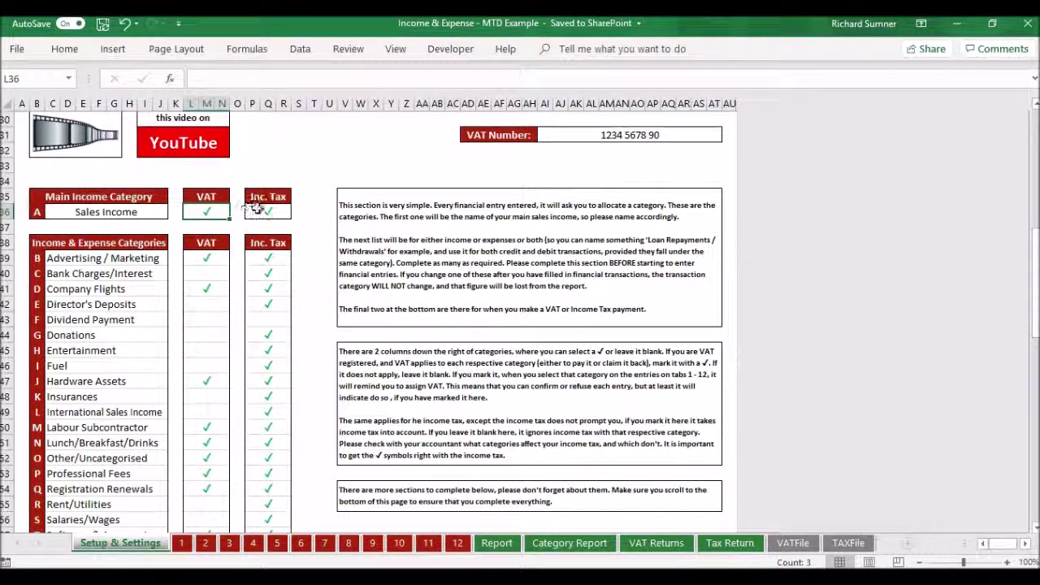
Check the blank VAT cells of the expense categories and mark Entertainment with a ✓ for VAT
{"action": "scroll", "coordinate": [242, 248], "scroll_direction": "down", "scroll_amount": 1}
{"action": "scroll", "coordinate": [242, 248], "scroll_direction": "down", "scroll_amount": 1}
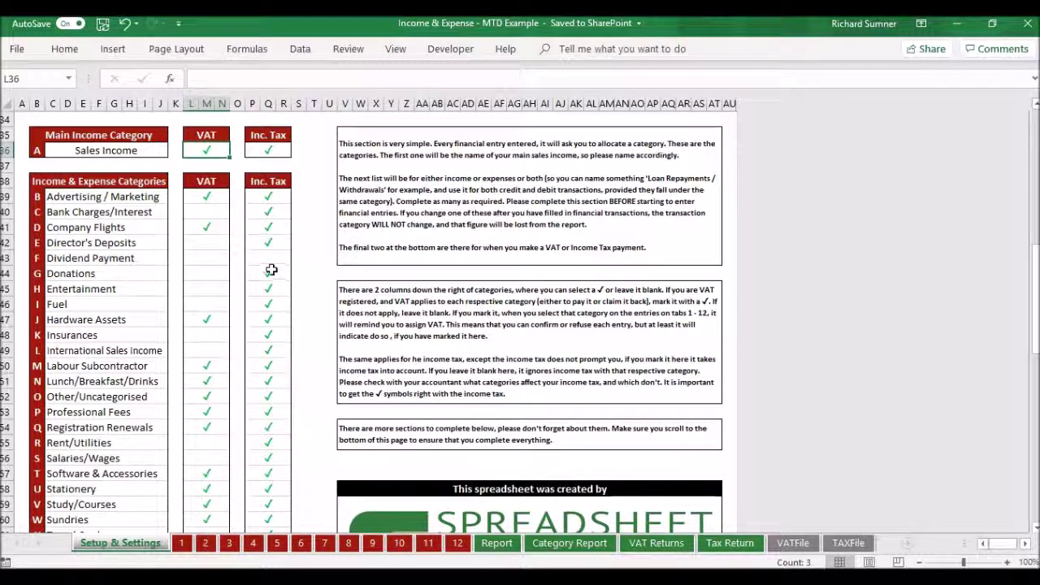
{"action": "left_click", "coordinate": [205, 211]}
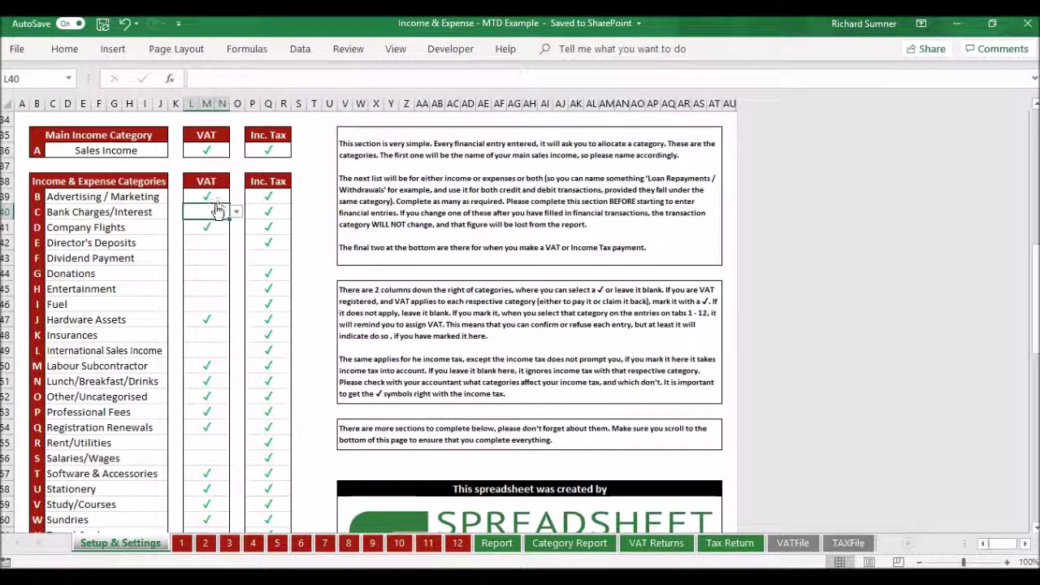
{"action": "left_click", "coordinate": [216, 243]}
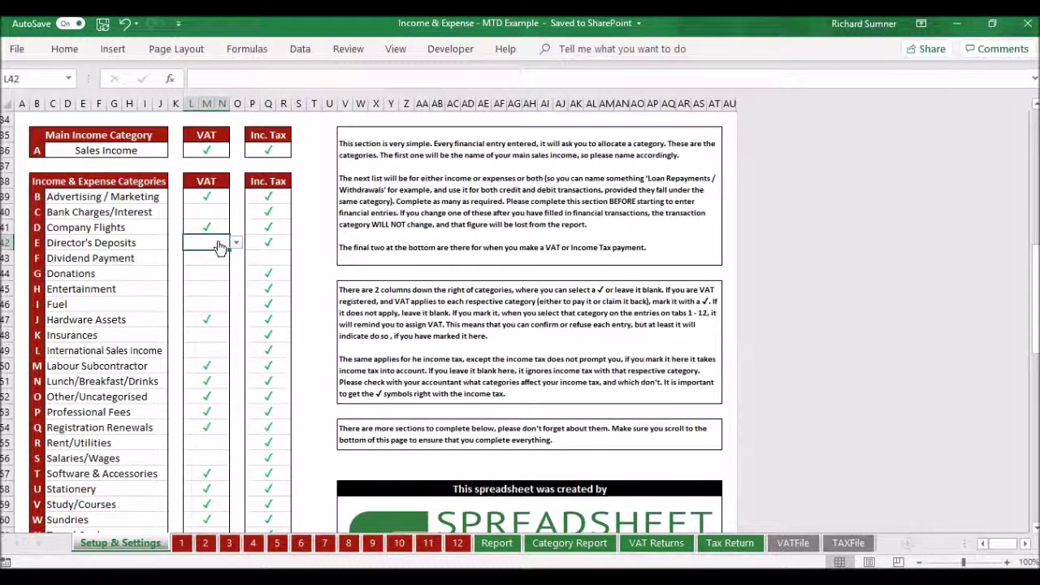
{"action": "left_click", "coordinate": [205, 287]}
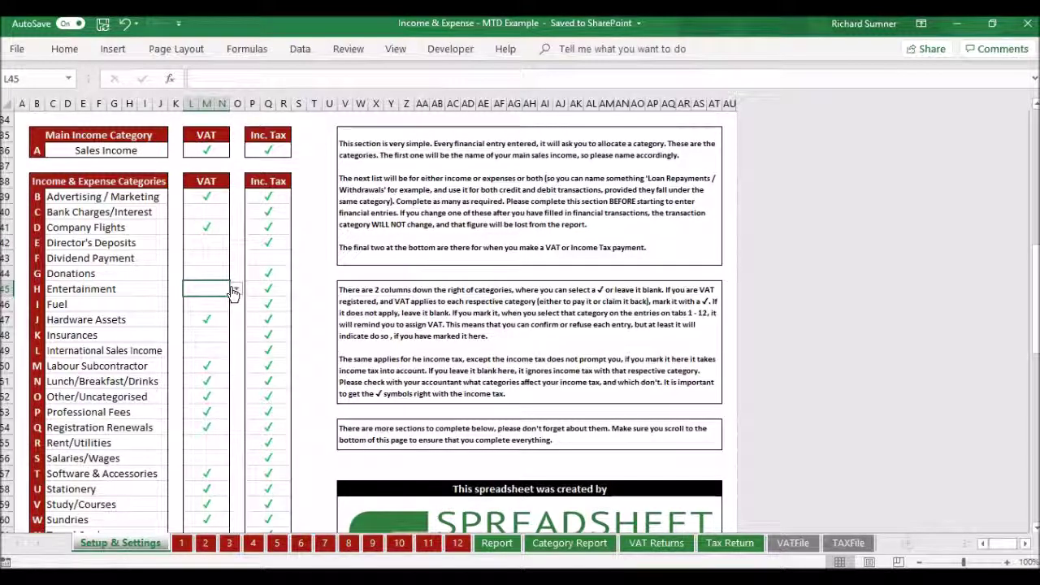
{"action": "left_click", "coordinate": [234, 291]}
{"action": "left_click", "coordinate": [214, 311]}
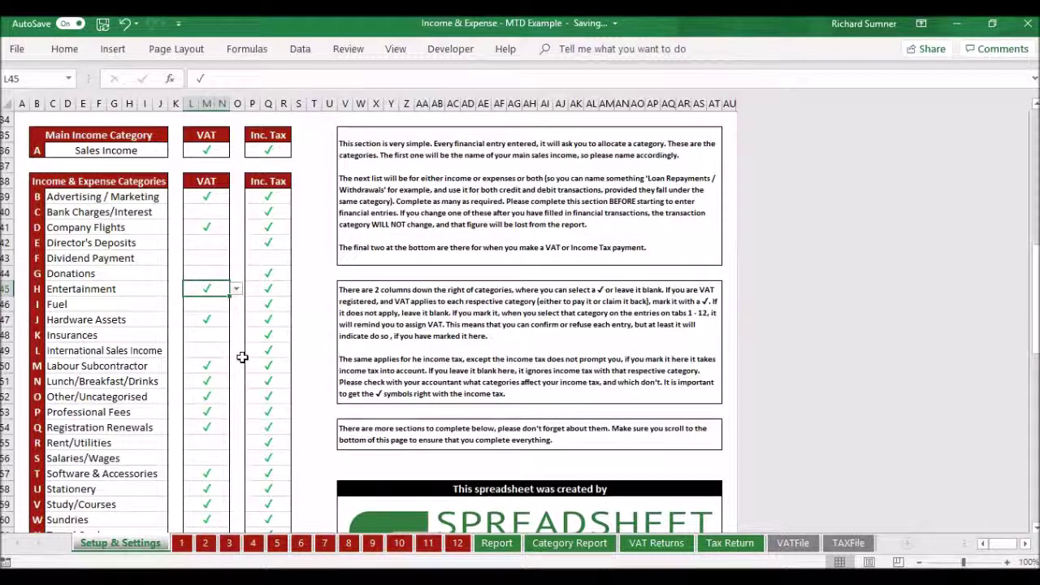
{"action": "left_click", "coordinate": [195, 305]}
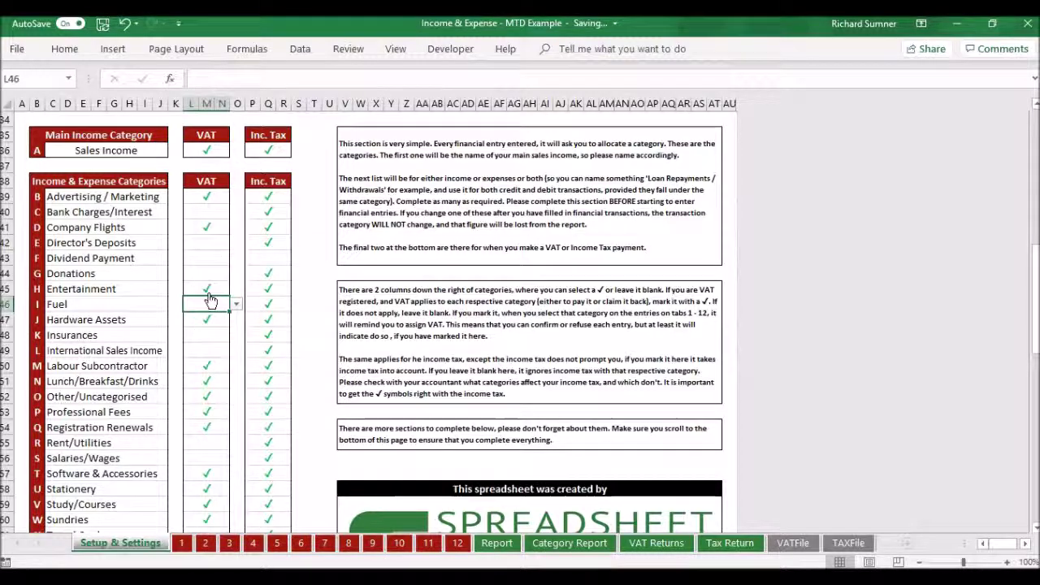
Mark the Dividend Payment category with a ✓ for Inc. Tax
{"action": "scroll", "coordinate": [209, 301], "scroll_direction": "down", "scroll_amount": 2}
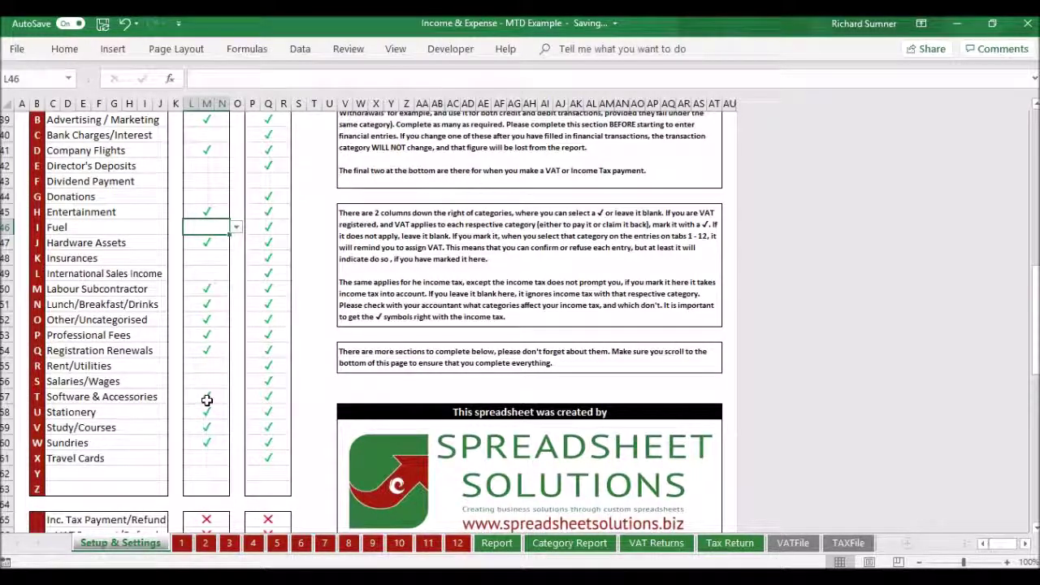
{"action": "scroll", "coordinate": [207, 397], "scroll_direction": "up", "scroll_amount": 3}
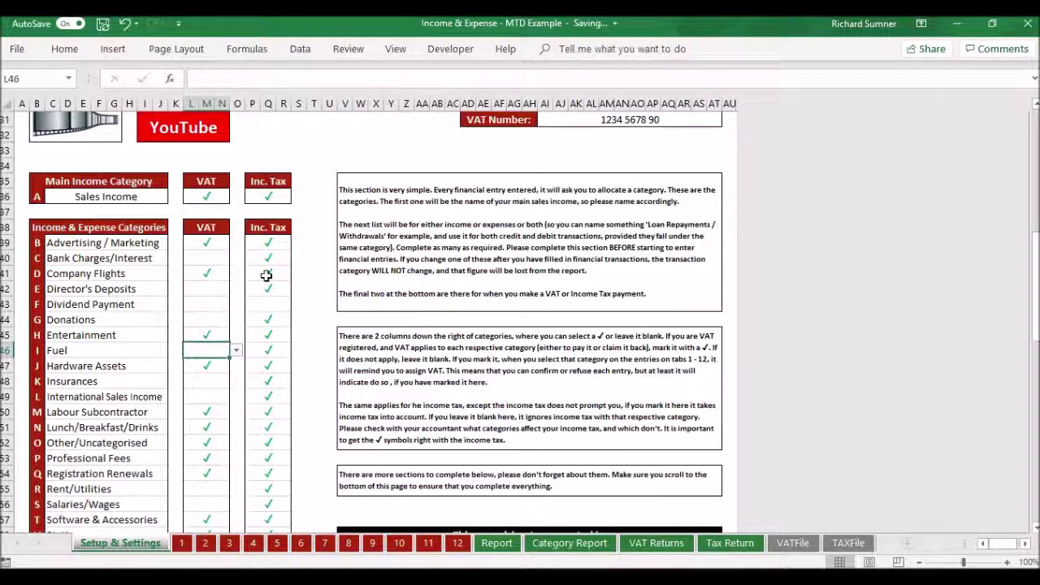
{"action": "left_click", "coordinate": [269, 306]}
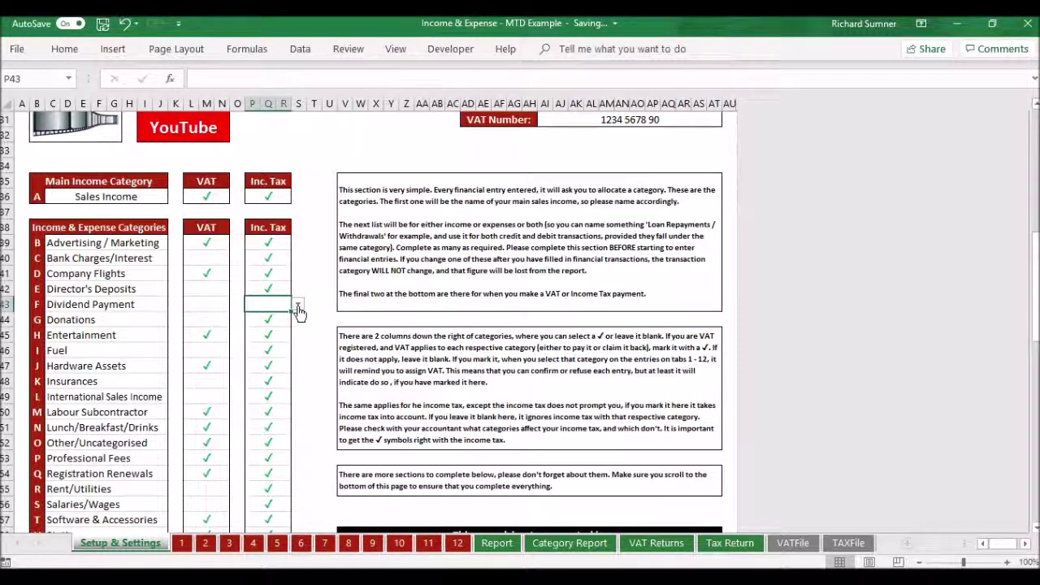
{"action": "left_click", "coordinate": [298, 306]}
{"action": "left_click", "coordinate": [285, 330]}
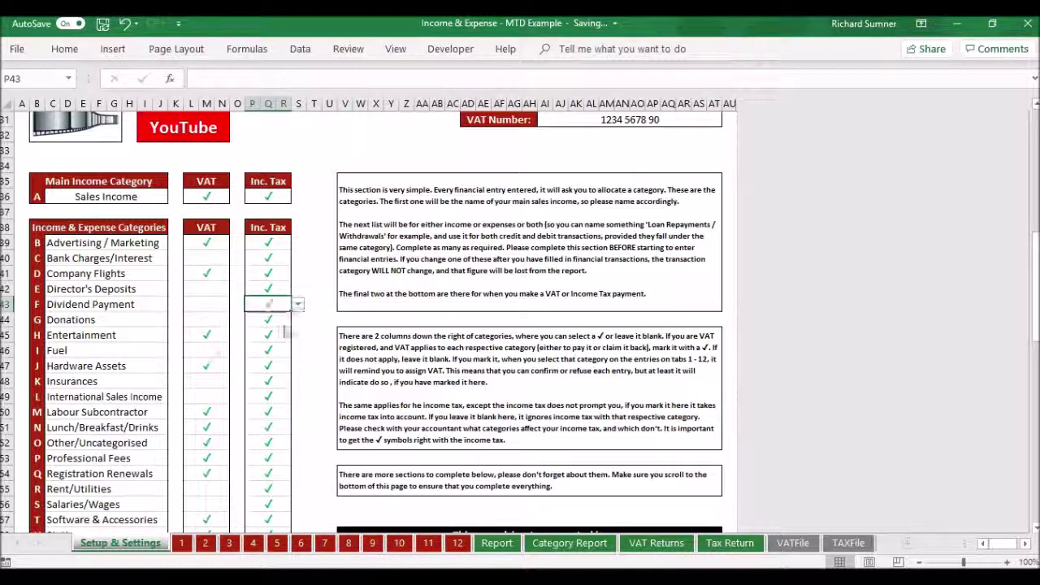
{"action": "scroll", "coordinate": [285, 330], "scroll_direction": "down", "scroll_amount": 3}
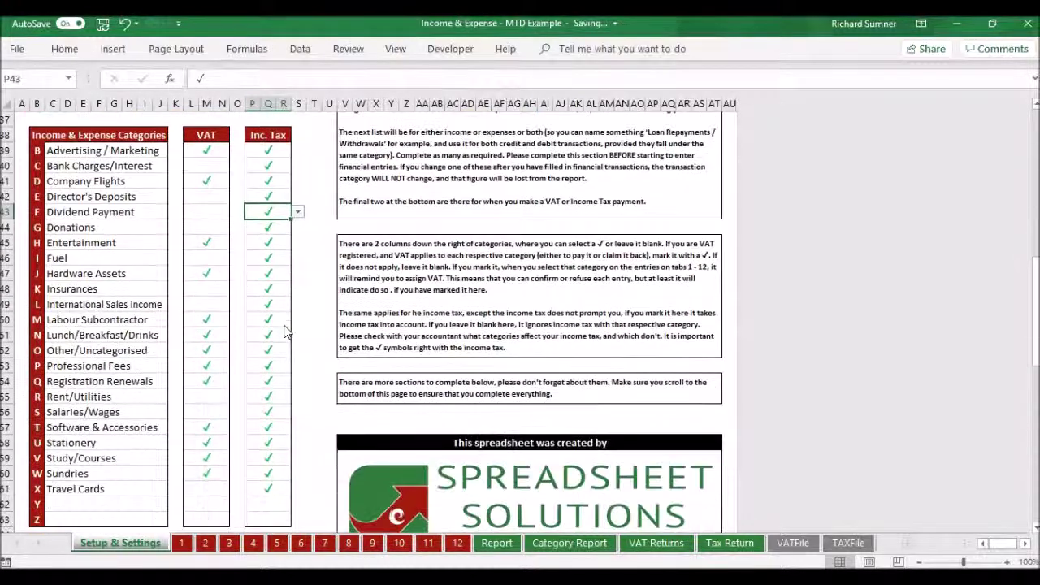
{"action": "scroll", "coordinate": [284, 330], "scroll_direction": "up", "scroll_amount": 4}
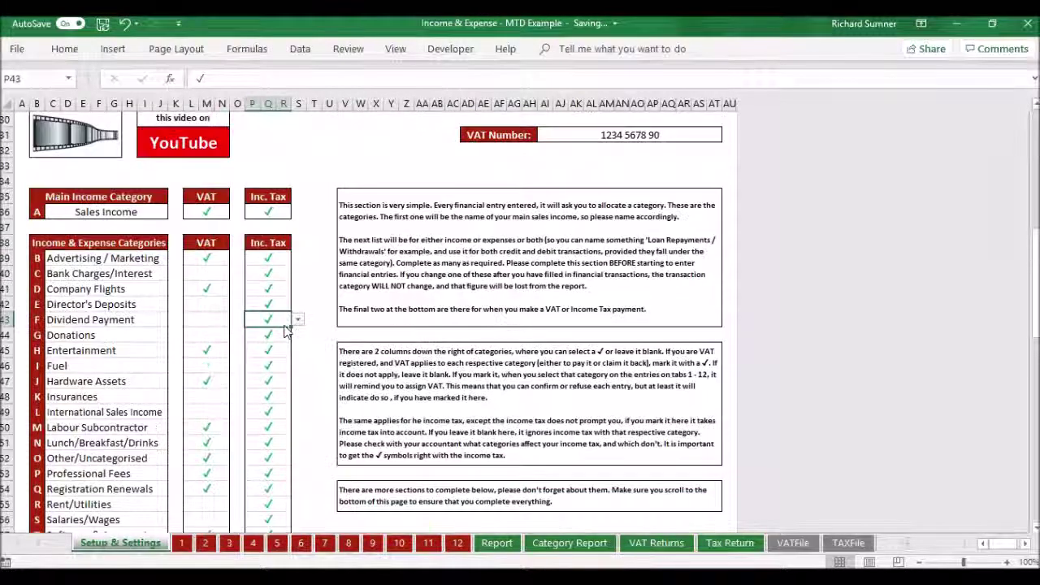
Look over the VAT marks of the first categories and clear Dividend Payment's Inc. Tax mark
{"action": "left_click", "coordinate": [227, 307]}
{"action": "key", "text": "Up"}
{"action": "key", "text": "Up"}
{"action": "key", "text": "Up"}
{"action": "key", "text": "Up"}
{"action": "key", "text": "Down"}
{"action": "key", "text": "Down"}
{"action": "key", "text": "Down"}
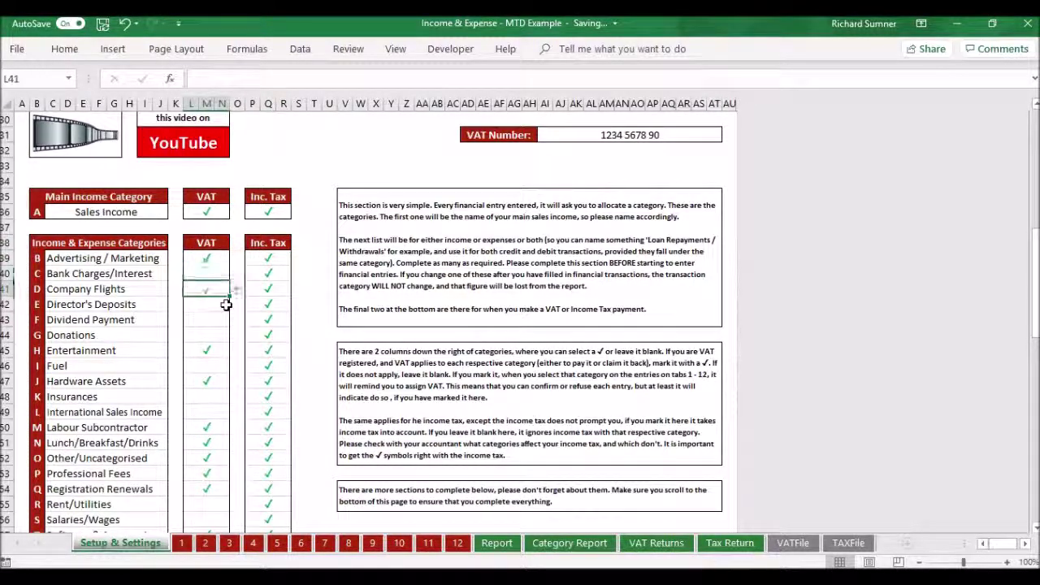
{"action": "left_click", "coordinate": [258, 322]}
{"action": "key", "text": "Delete"}
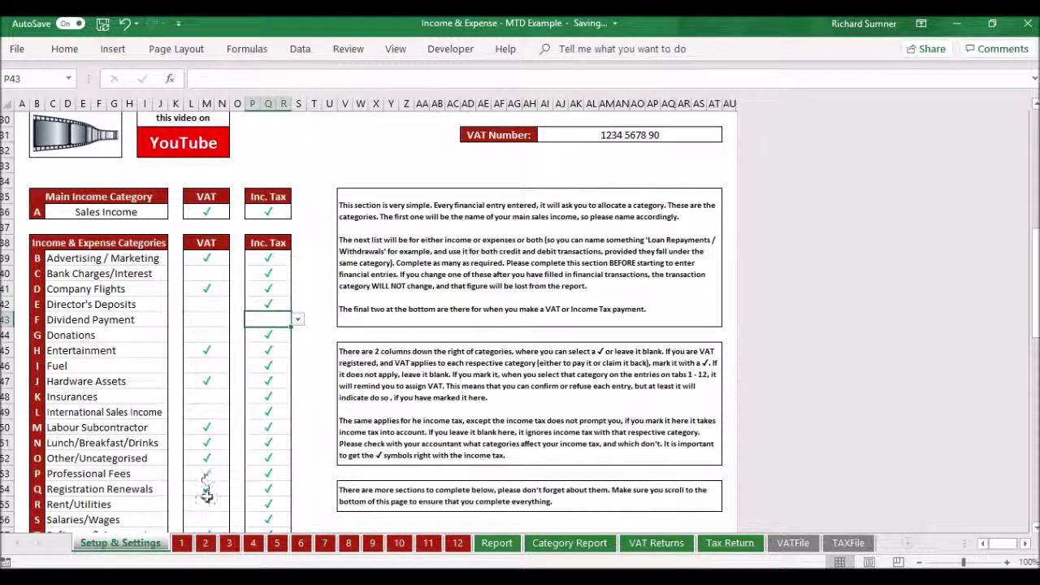
{"action": "scroll", "coordinate": [311, 367], "scroll_direction": "up", "scroll_amount": 2}
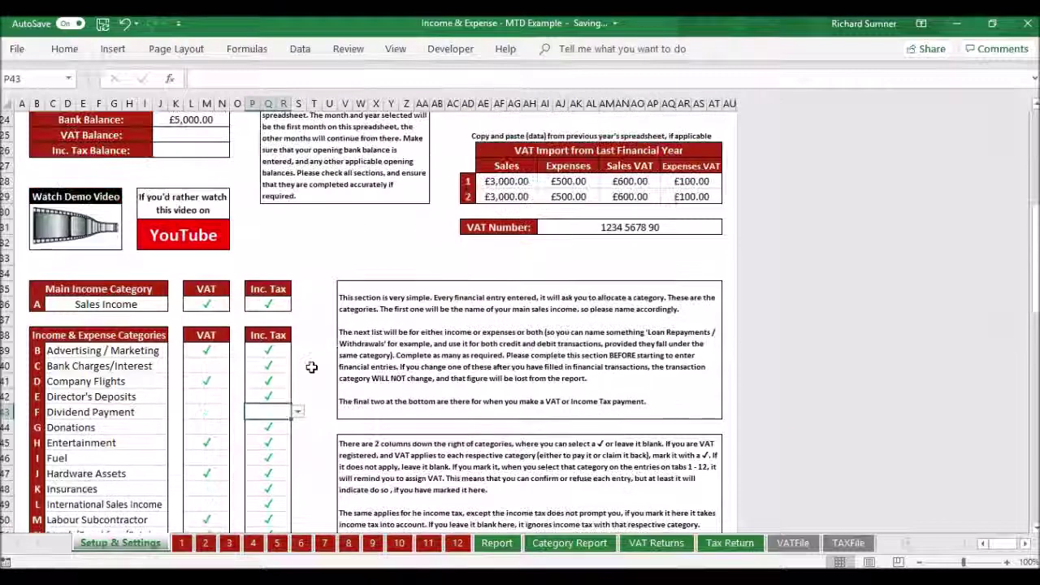
{"action": "scroll", "coordinate": [311, 367], "scroll_direction": "down", "scroll_amount": 2}
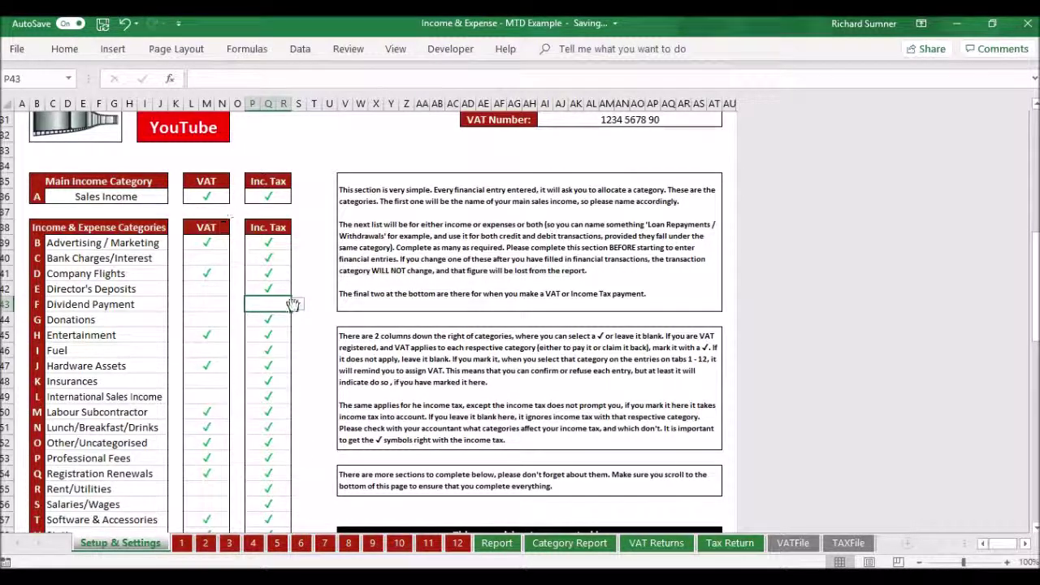
Return to the start of Setup & Settings and open sheet 1 for the first month's entries
{"action": "key", "text": "Up"}
{"action": "key", "text": "Up"}
{"action": "key", "text": "Up"}
{"action": "key", "text": "Up"}
{"action": "key", "text": "Up"}
{"action": "key", "text": "Up"}
{"action": "key", "text": "Up"}
{"action": "key", "text": "Up"}
{"action": "key", "text": "Up"}
{"action": "key", "text": "Up"}
{"action": "key", "text": "Up"}
{"action": "key", "text": "Up"}
{"action": "key", "text": "Up"}
{"action": "key", "text": "Up"}
{"action": "key", "text": "Up"}
{"action": "key", "text": "Up"}
{"action": "key", "text": "Up"}
{"action": "key", "text": "Up"}
{"action": "key", "text": "Up"}
{"action": "key", "text": "Up"}
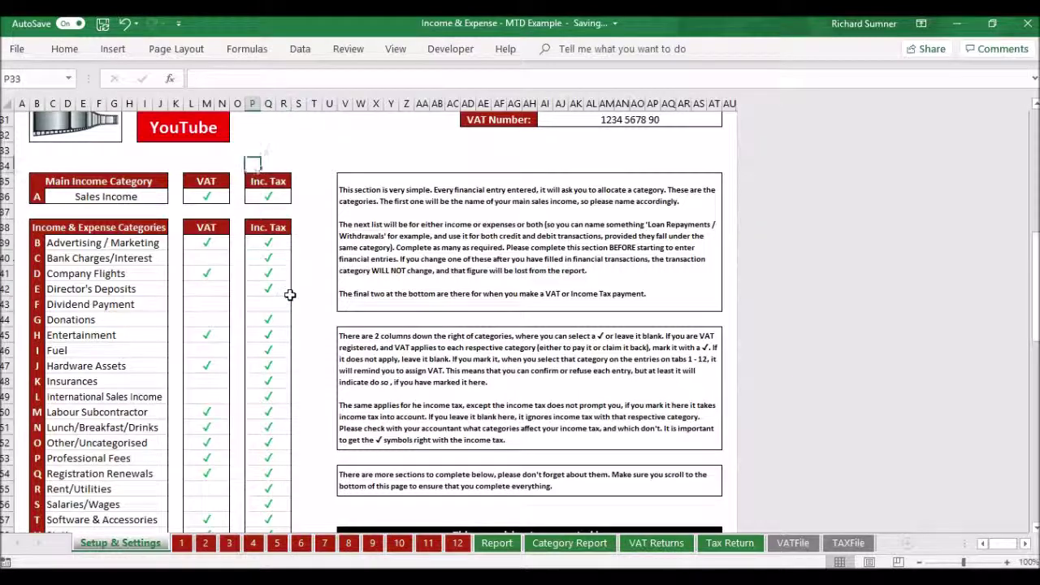
{"action": "key", "text": "ctrl+Up"}
{"action": "key", "text": "Home"}
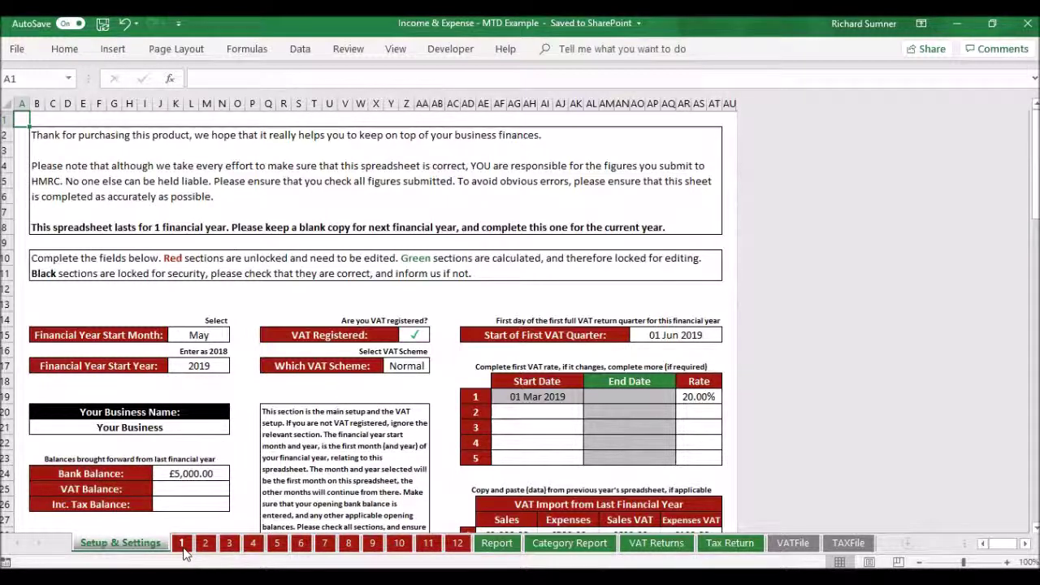
{"action": "left_click", "coordinate": [182, 544]}
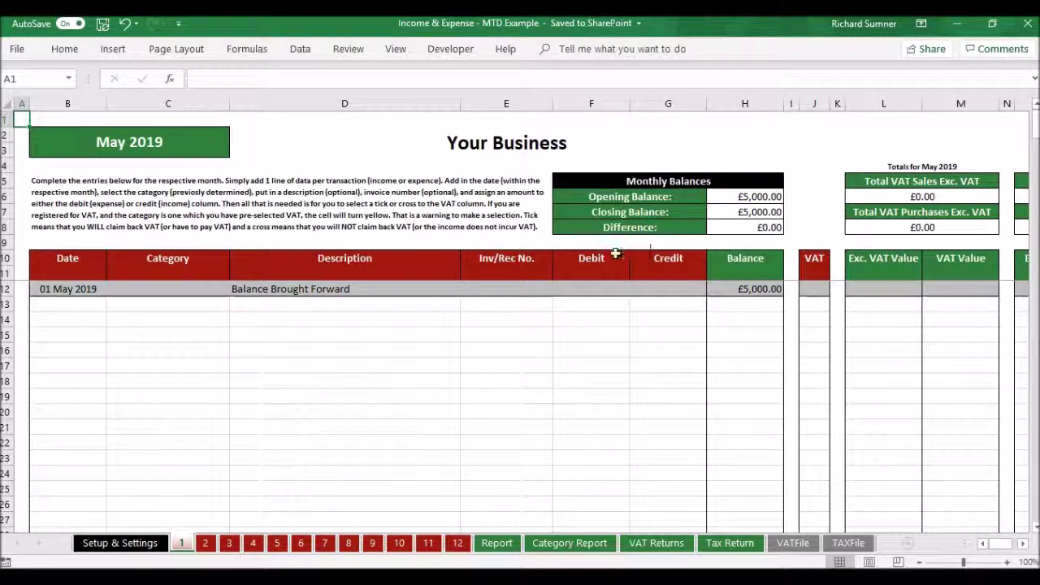
Go through the first blank entry row's cells from Date and Category to Debit, Credit and VAT, ending at Date
{"action": "left_click", "coordinate": [87, 304]}
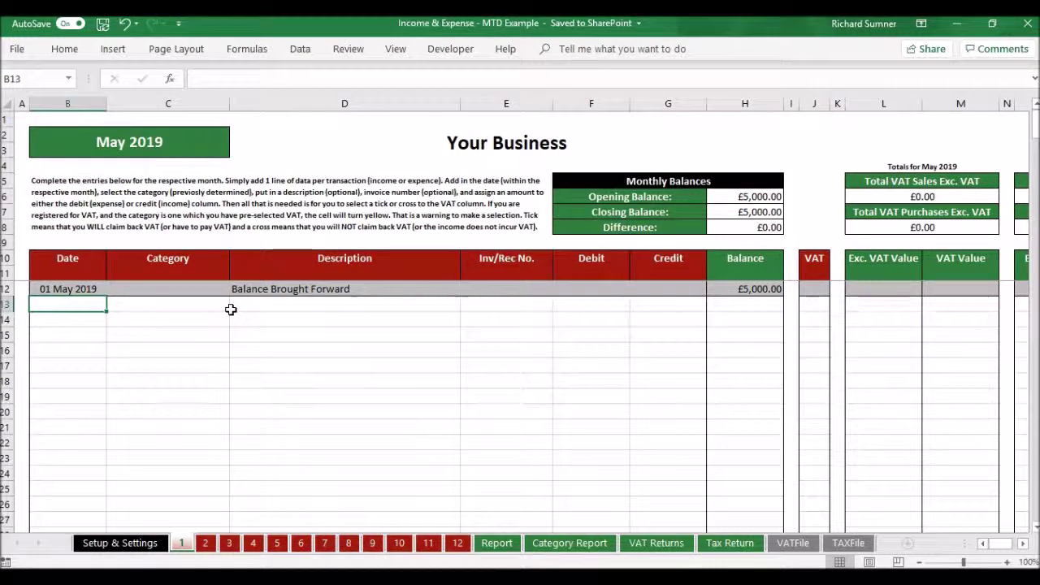
{"action": "key", "text": "Tab"}
{"action": "key", "text": "Tab"}
{"action": "key", "text": "Tab"}
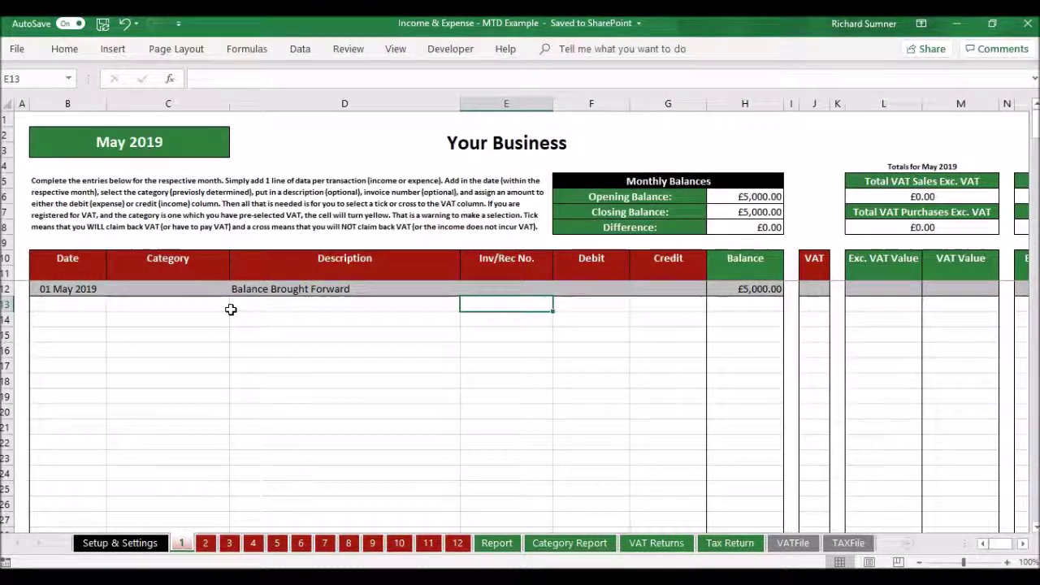
{"action": "key", "text": "Tab"}
{"action": "key", "text": "Tab"}
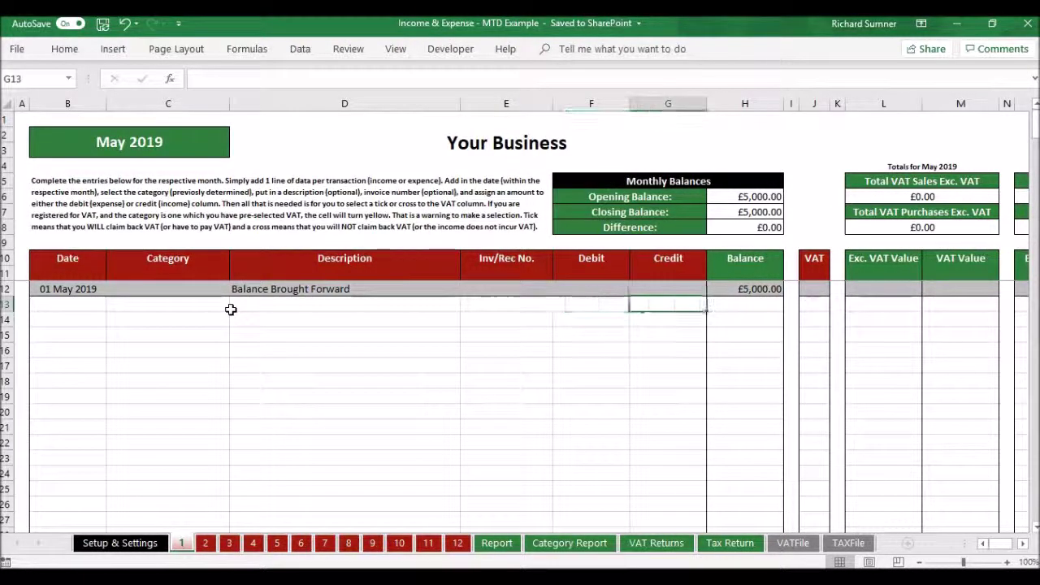
{"action": "left_click", "coordinate": [81, 305]}
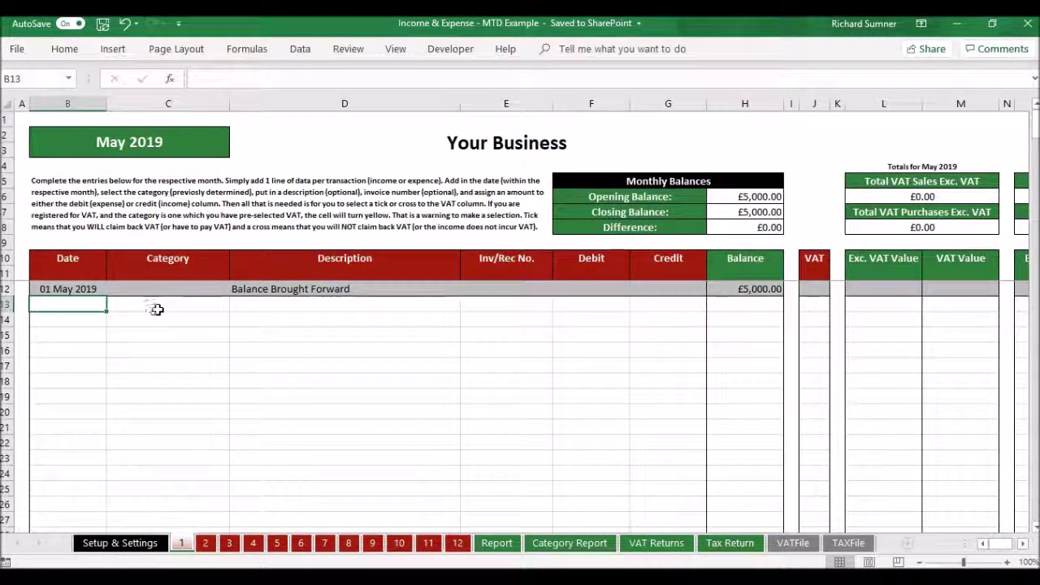
{"action": "left_click", "coordinate": [190, 315]}
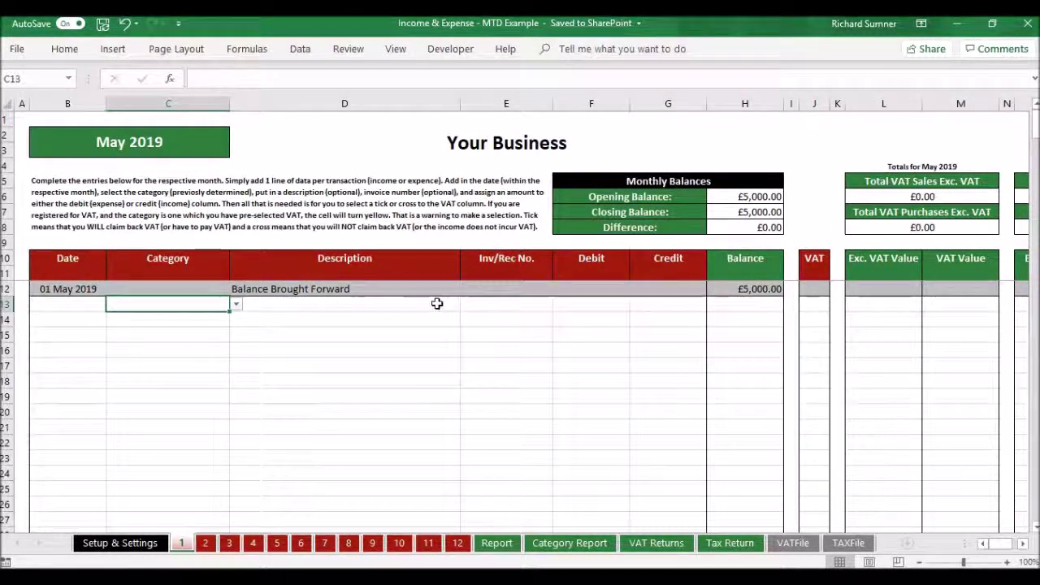
{"action": "left_click", "coordinate": [587, 303]}
{"action": "left_click", "coordinate": [664, 302]}
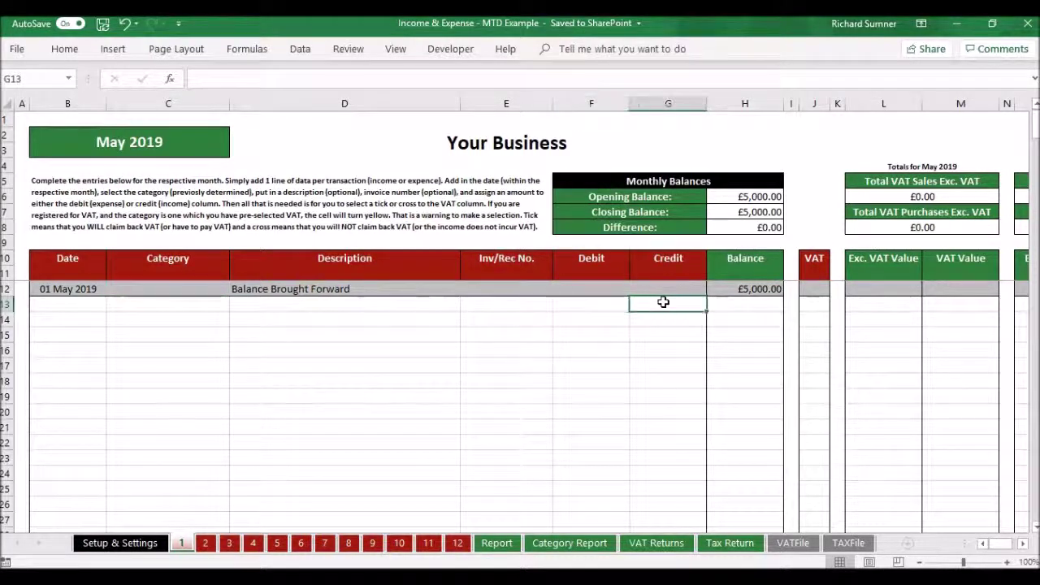
{"action": "left_click", "coordinate": [815, 307]}
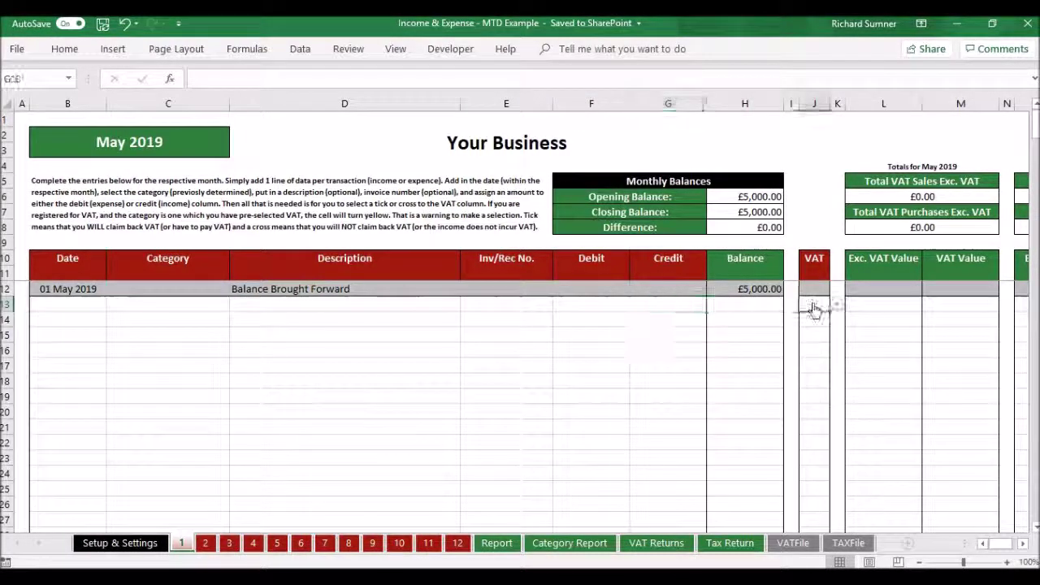
{"action": "left_click", "coordinate": [70, 309]}
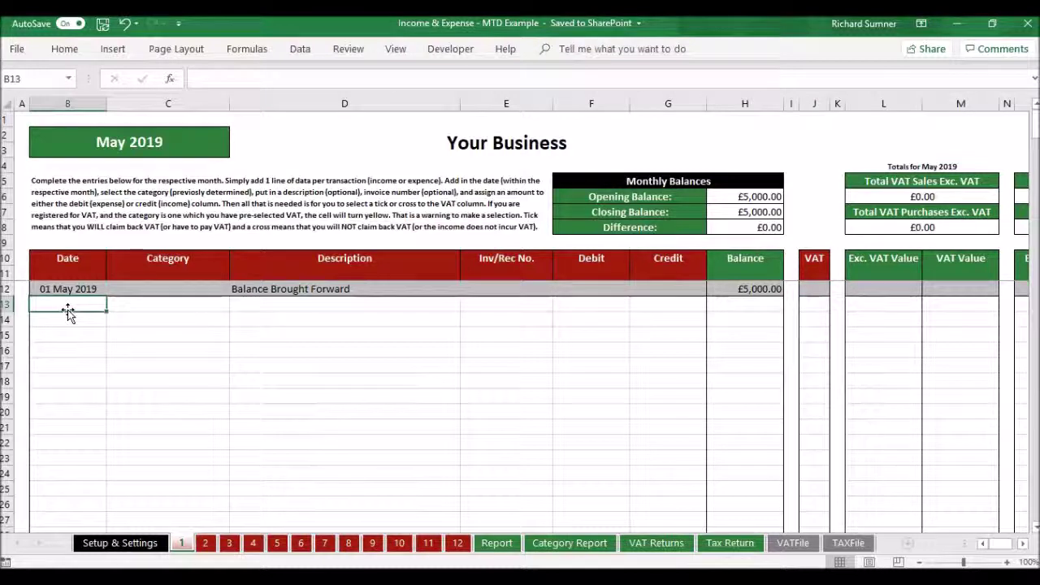
Date the first blank entry row 1 May and set its category to Bank Charges/Interest
{"action": "type", "text": "1 may"}
{"action": "key", "text": "Return"}
{"action": "left_click", "coordinate": [204, 303]}
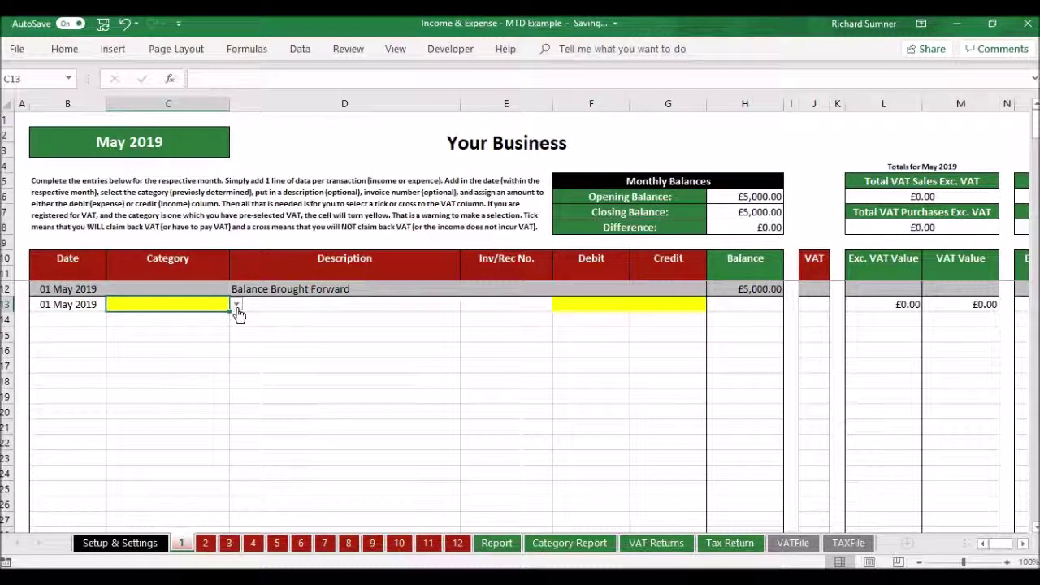
{"action": "left_click", "coordinate": [236, 305]}
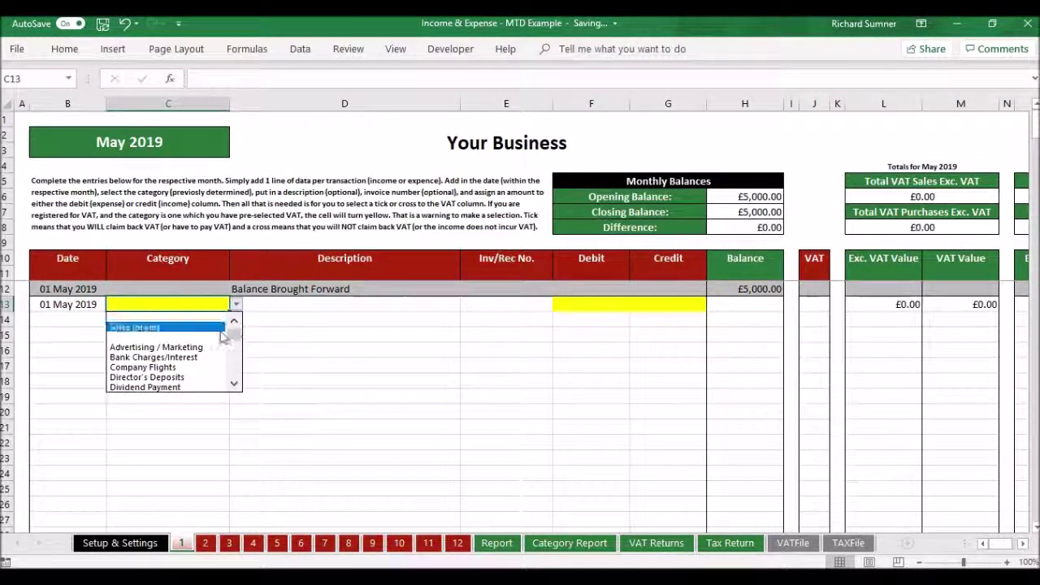
{"action": "left_click", "coordinate": [208, 357]}
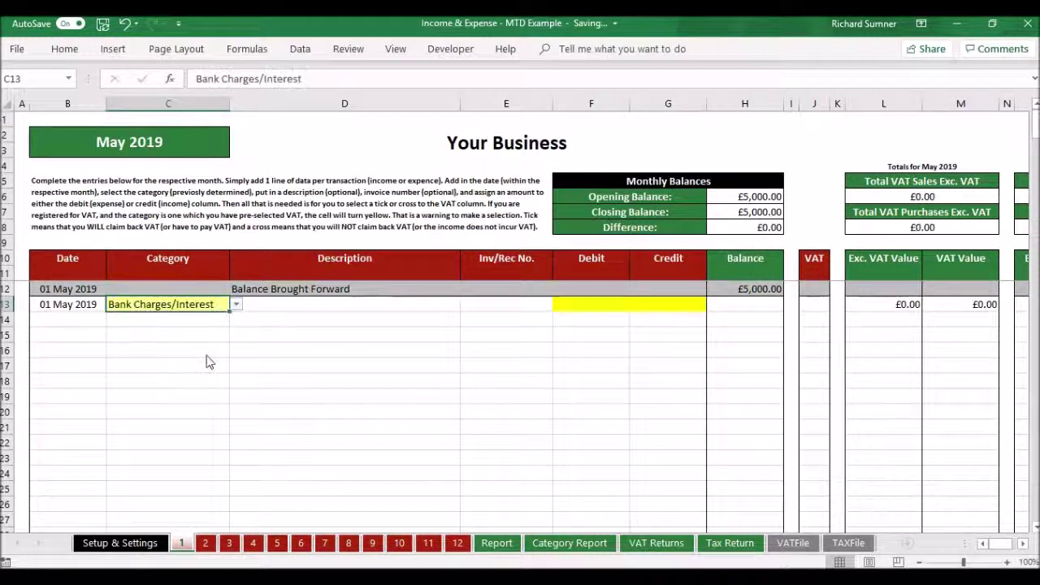
Describe the Bank Charges/Interest entry as Interest and enter a credit of 1
{"action": "left_click", "coordinate": [439, 304]}
{"action": "type", "text": "Interest"}
{"action": "key", "text": "Return"}
{"action": "key", "text": "Up"}
{"action": "key", "text": "Right"}
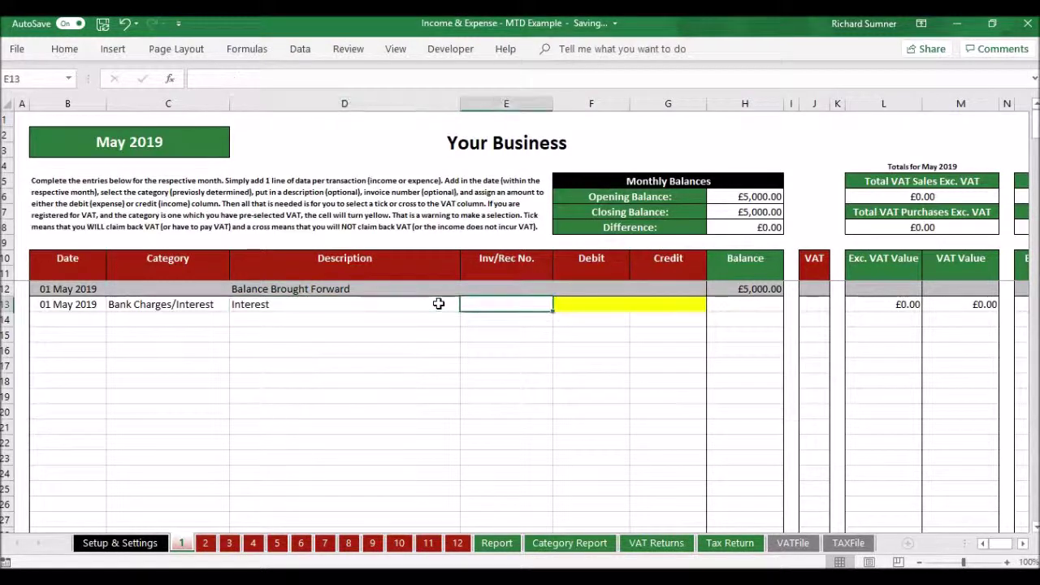
{"action": "key", "text": "Right"}
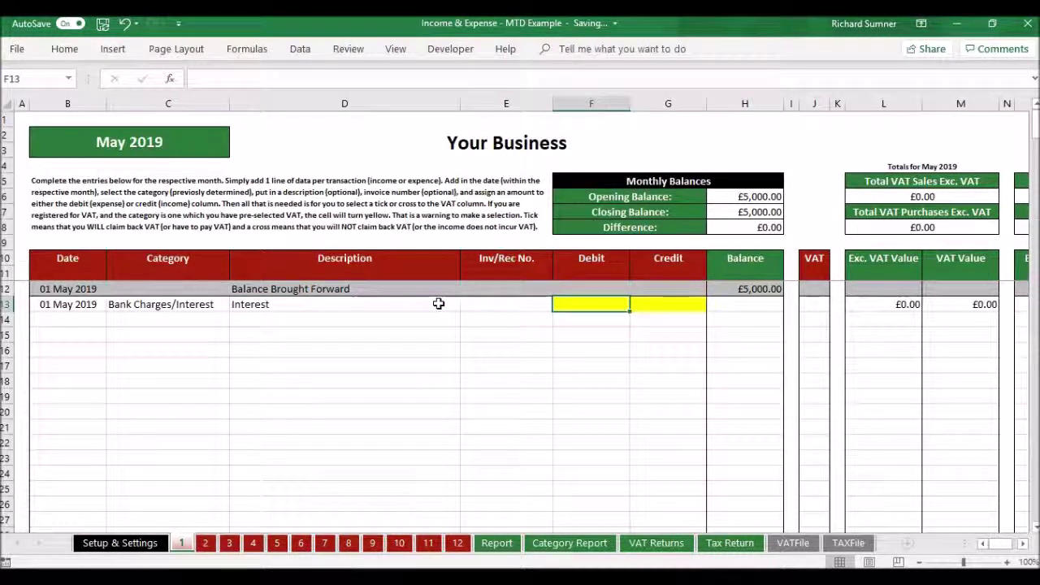
{"action": "key", "text": "Right"}
{"action": "type", "text": "1"}
{"action": "key", "text": "Return"}
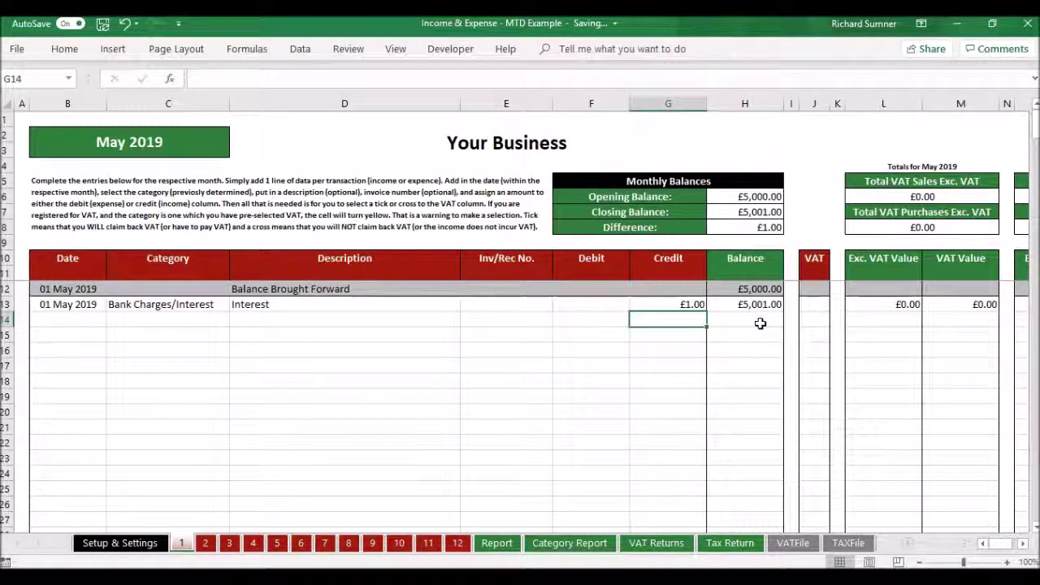
Date the second entry row 5 May and set its category to Sales Income
{"action": "left_click", "coordinate": [79, 319]}
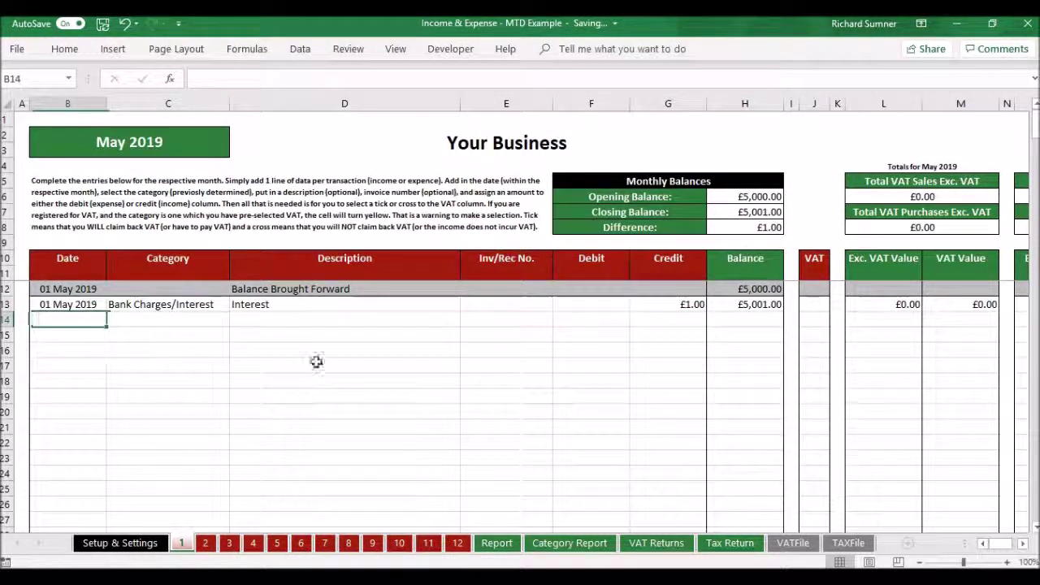
{"action": "type", "text": "5 may"}
{"action": "key", "text": "Return"}
{"action": "left_click", "coordinate": [203, 320]}
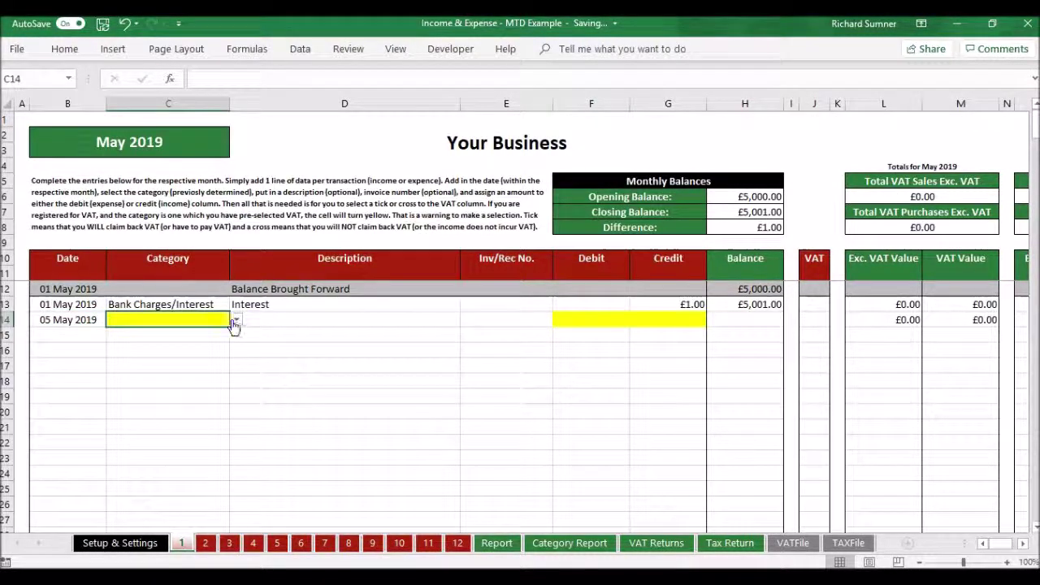
{"action": "left_click", "coordinate": [236, 321]}
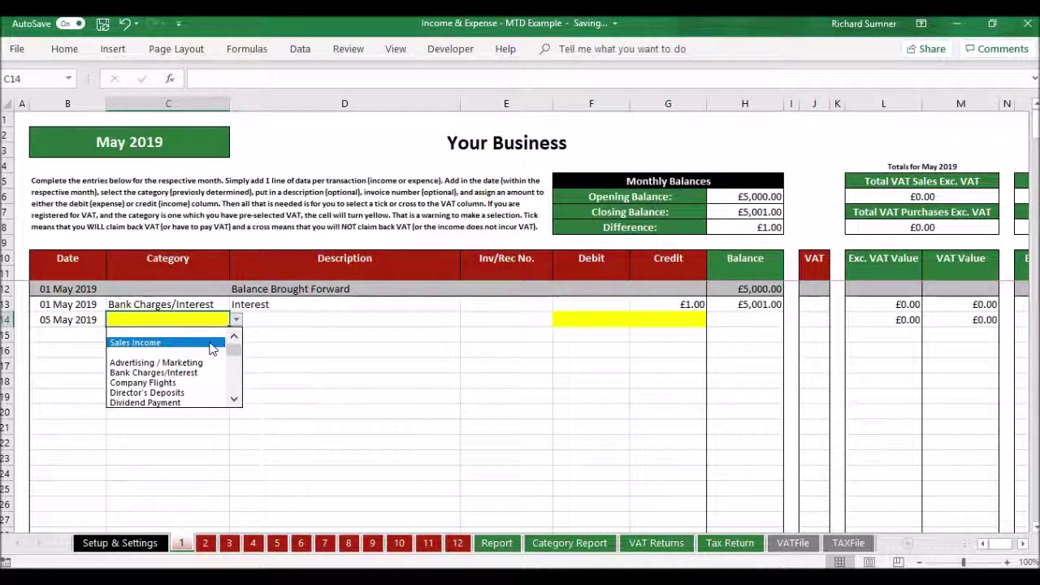
{"action": "left_click", "coordinate": [210, 342]}
Enter Invoice 123 as the description of the Sales Income entry
{"action": "left_click", "coordinate": [288, 320]}
{"action": "type", "text": "Inov"}
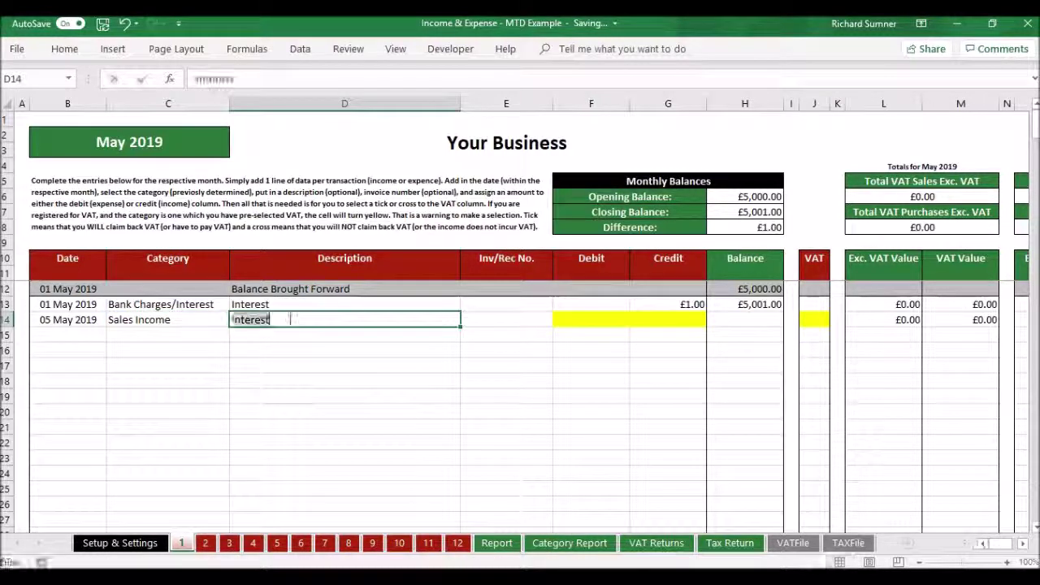
{"action": "key", "text": "BackSpace"}
{"action": "key", "text": "BackSpace"}
{"action": "type", "text": "voic"}
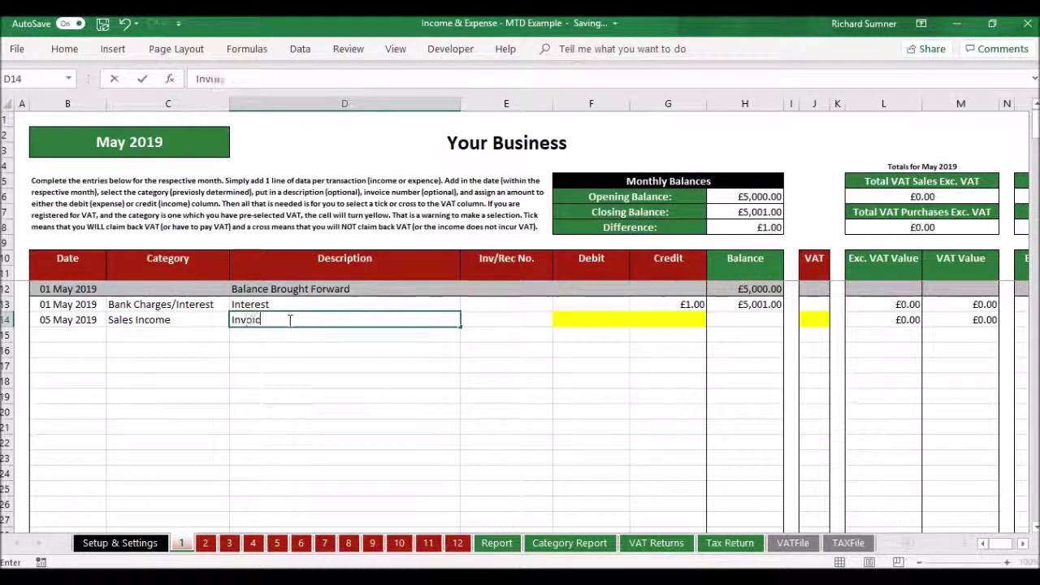
{"action": "type", "text": "e 123"}
{"action": "key", "text": "Return"}
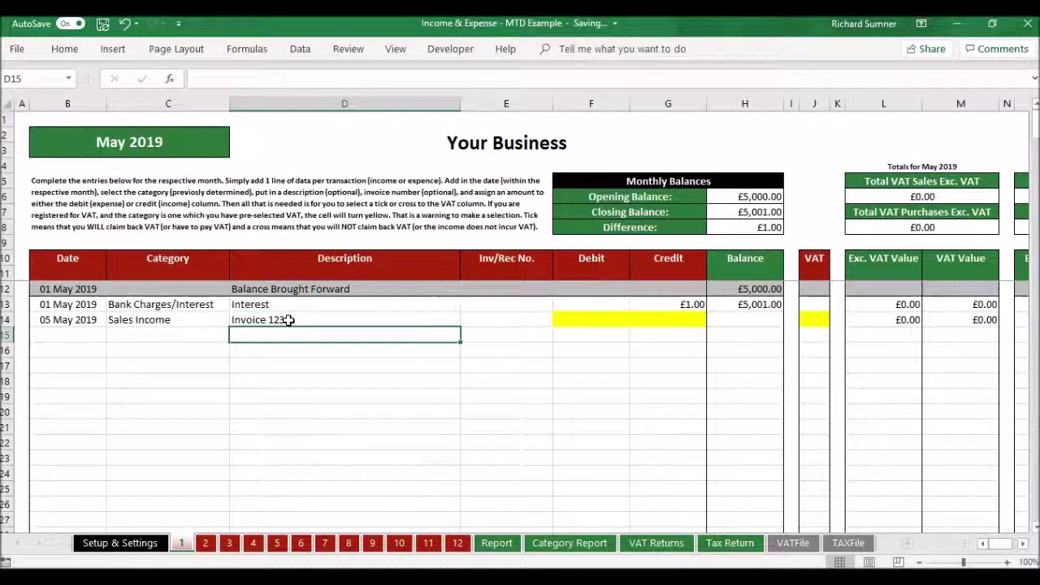
Enter a credit of 2000 for the Invoice 123 entry
{"action": "key", "text": "Up"}
{"action": "key", "text": "Right"}
{"action": "key", "text": "Right"}
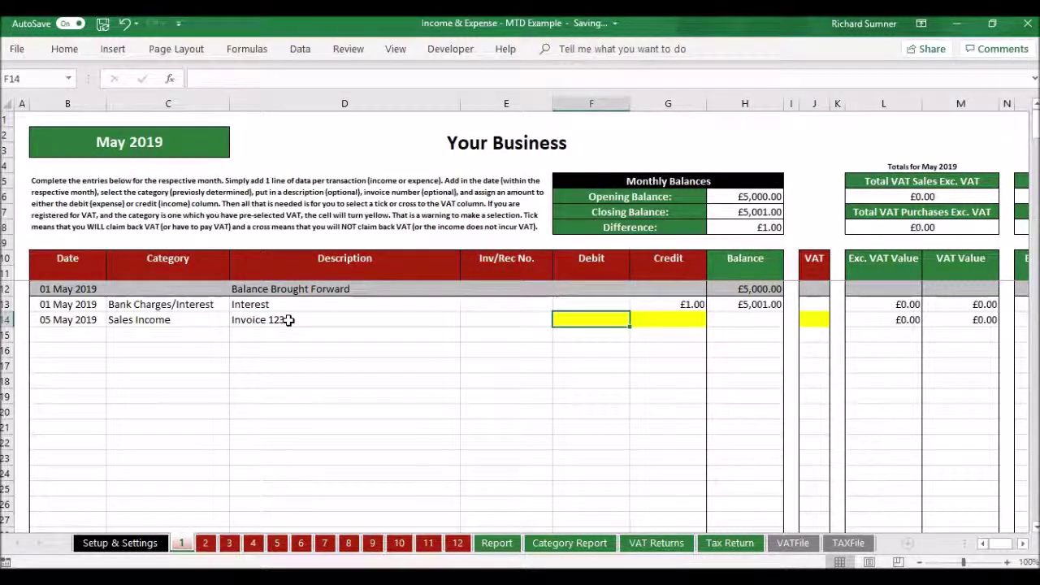
{"action": "key", "text": "Right"}
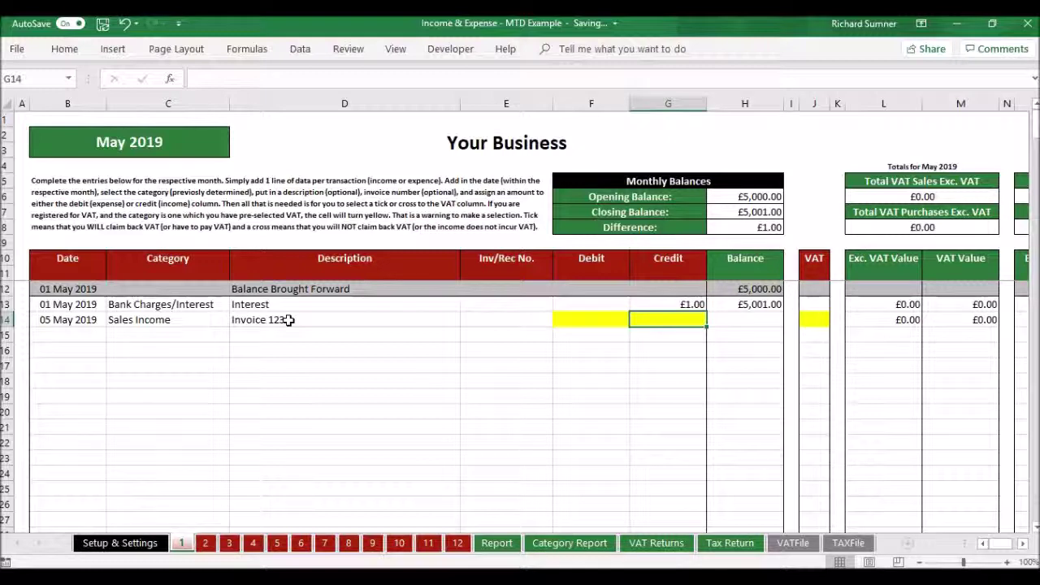
{"action": "type", "text": "2000"}
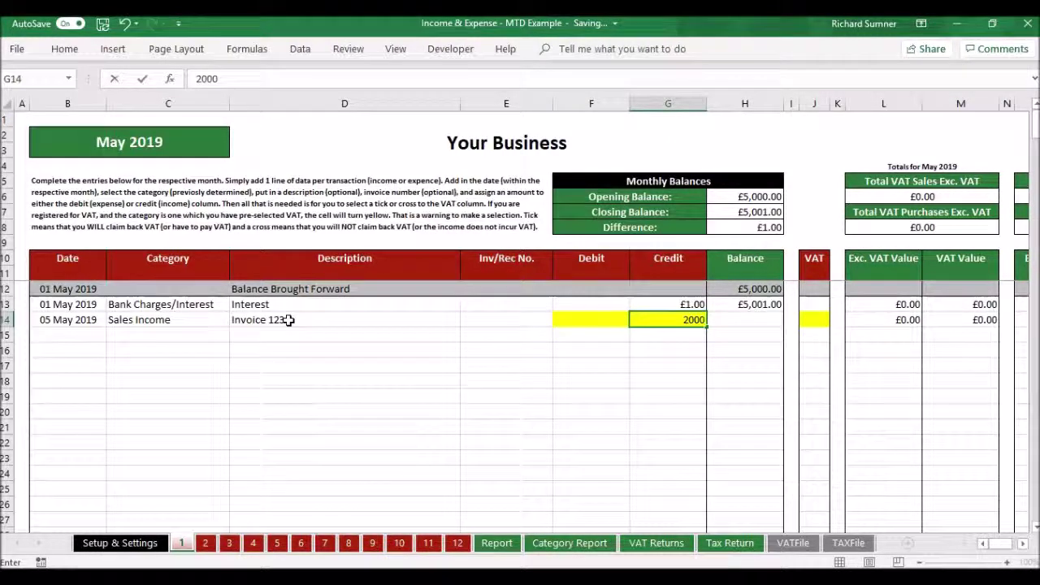
{"action": "key", "text": "Return"}
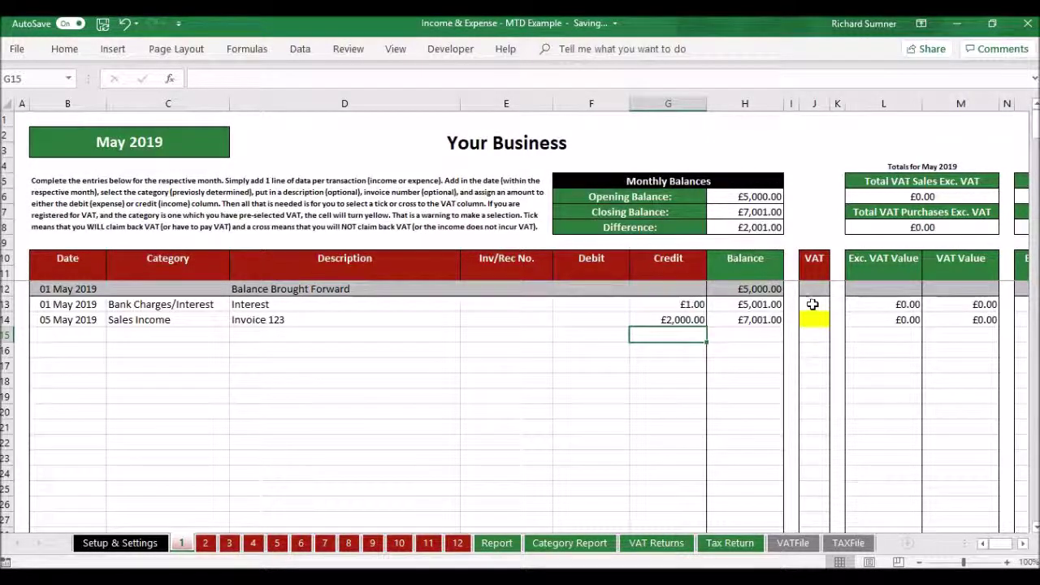
Check the category VAT marks in Setup & Settings and mark the Invoice 123 entry's VAT with a ✓ on sheet 1
{"action": "left_click", "coordinate": [142, 542]}
{"action": "scroll", "coordinate": [252, 480], "scroll_direction": "down", "scroll_amount": 6}
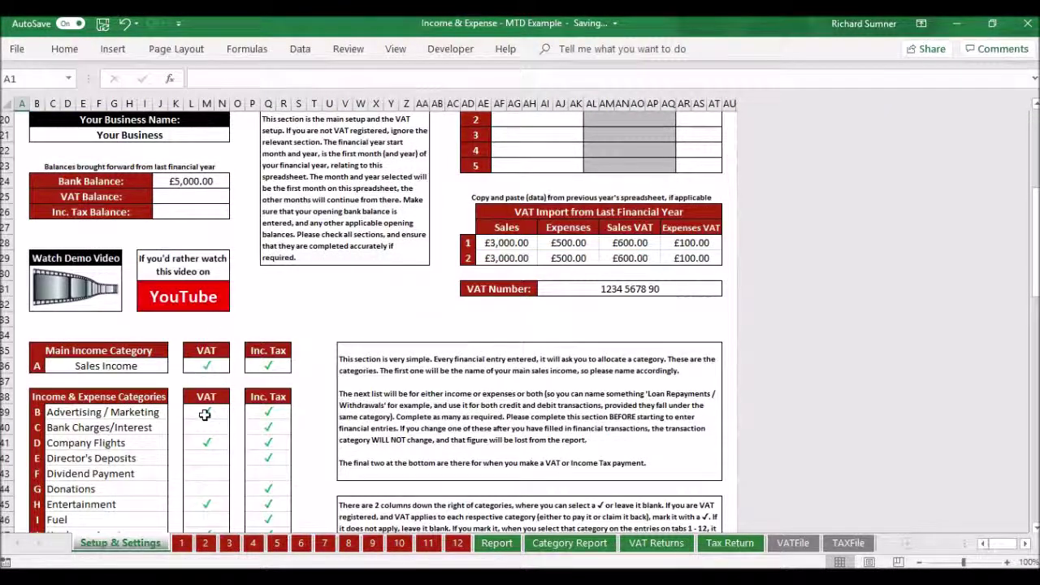
{"action": "left_click", "coordinate": [181, 543]}
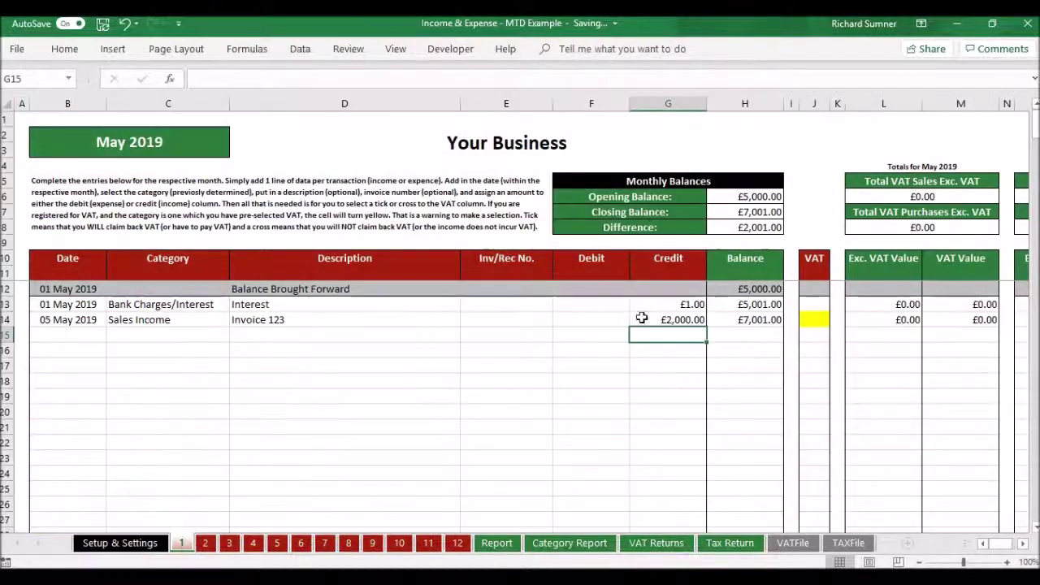
{"action": "left_click", "coordinate": [815, 319]}
{"action": "left_click", "coordinate": [836, 321]}
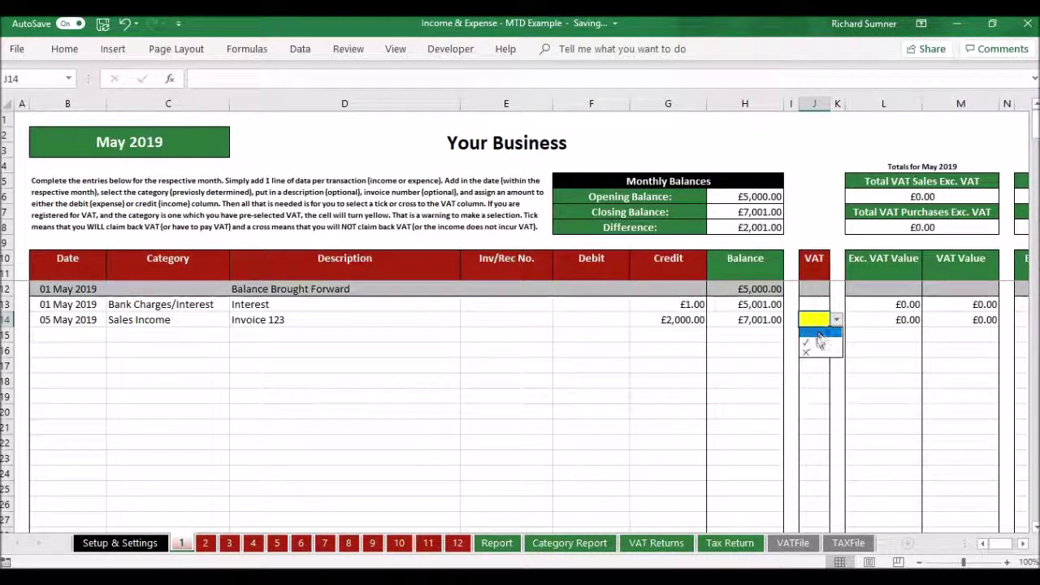
{"action": "left_click", "coordinate": [818, 342]}
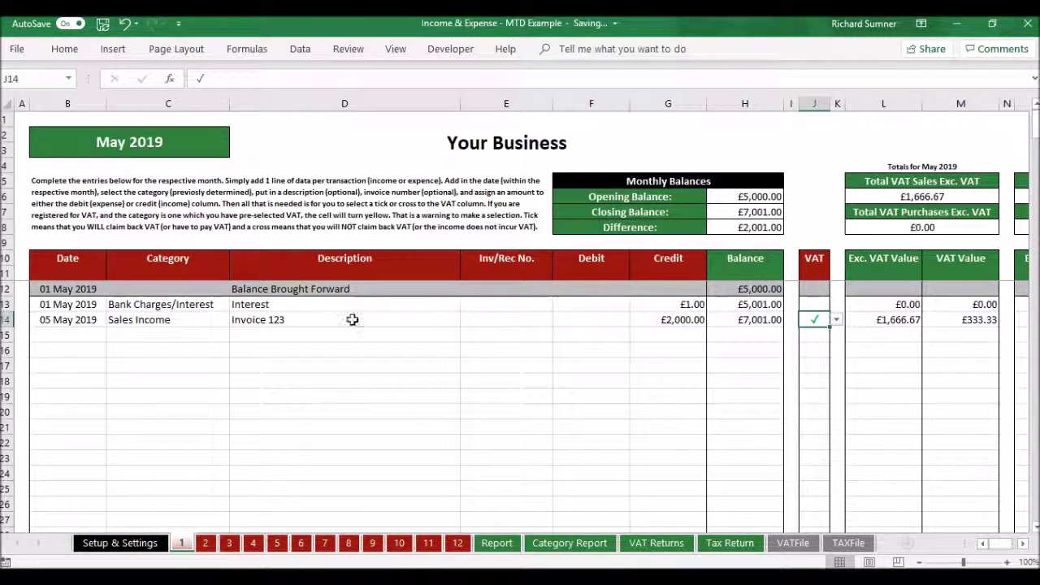
Look along the Invoice 123 row from its balance and VAT mark through the VAT and income tax values to the running totals
{"action": "left_click", "coordinate": [102, 336]}
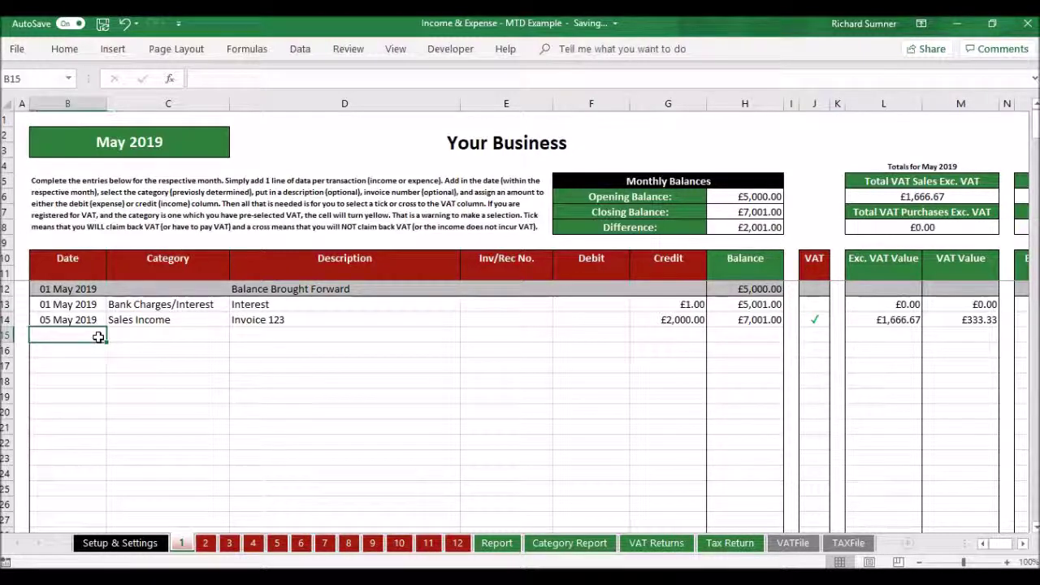
{"action": "left_click", "coordinate": [728, 338]}
{"action": "key", "text": "Up"}
{"action": "key", "text": "Right"}
{"action": "key", "text": "Right"}
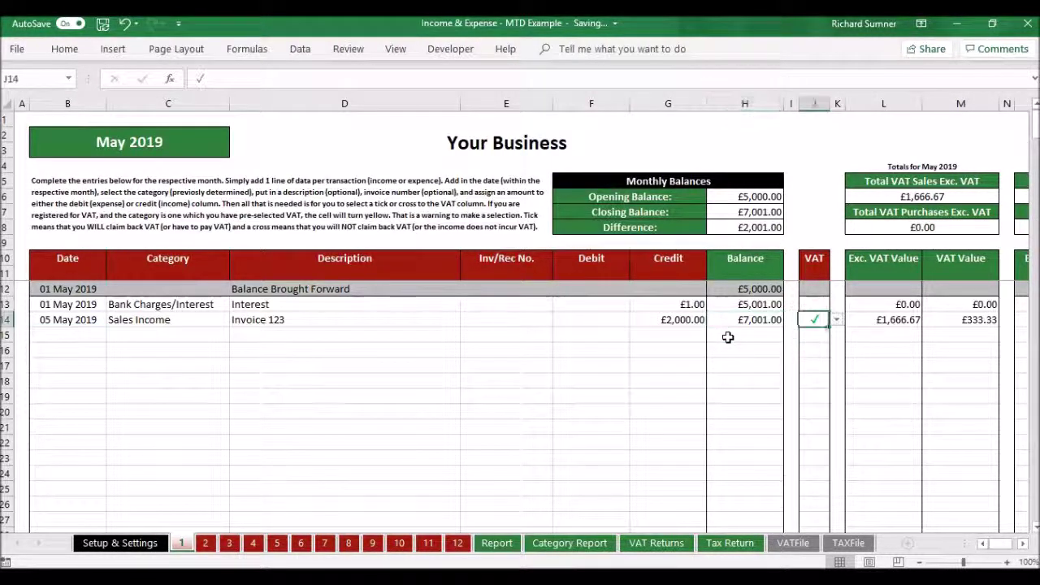
{"action": "key", "text": "Right"}
{"action": "key", "text": "Right"}
{"action": "key", "text": "Right"}
{"action": "key", "text": "Right"}
{"action": "key", "text": "Right"}
{"action": "key", "text": "Right"}
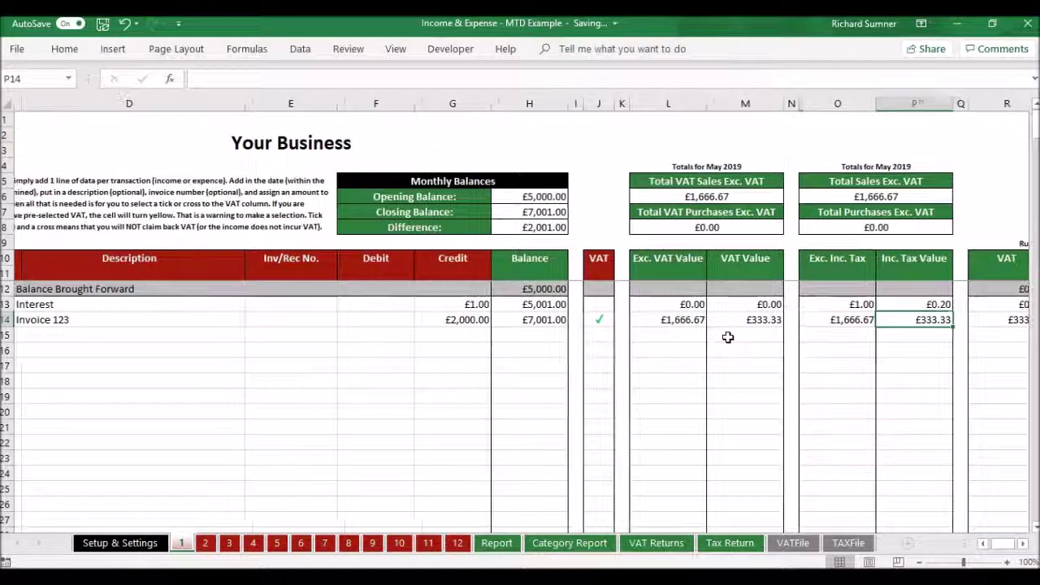
{"action": "key", "text": "Right"}
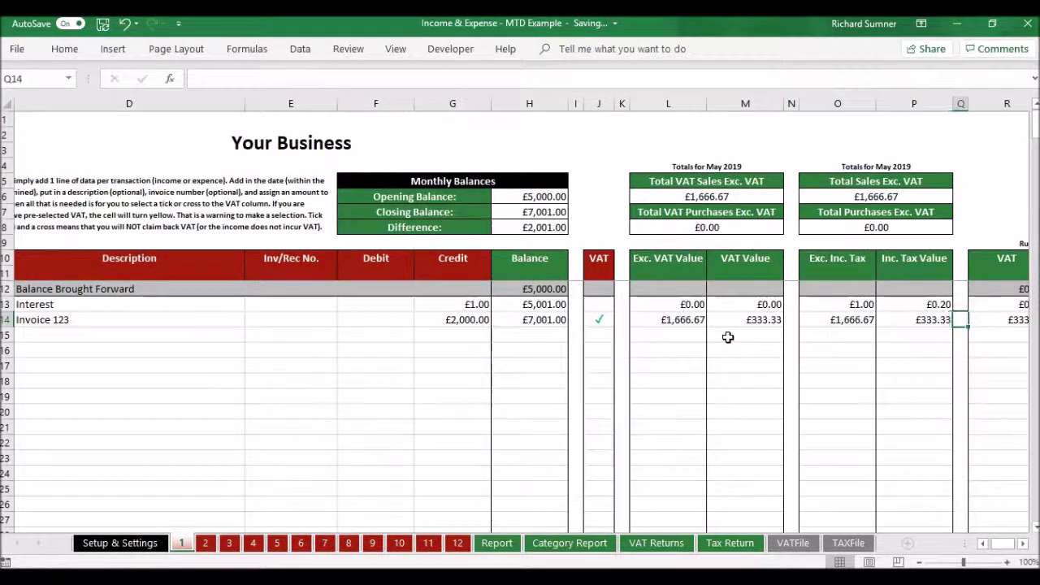
{"action": "key", "text": "Right"}
{"action": "key", "text": "Right"}
Compare the Invoice 123 row's income tax and VAT values with its VAT and Inc. Tax running totals
{"action": "key", "text": "Left"}
{"action": "key", "text": "Left"}
{"action": "key", "text": "Left"}
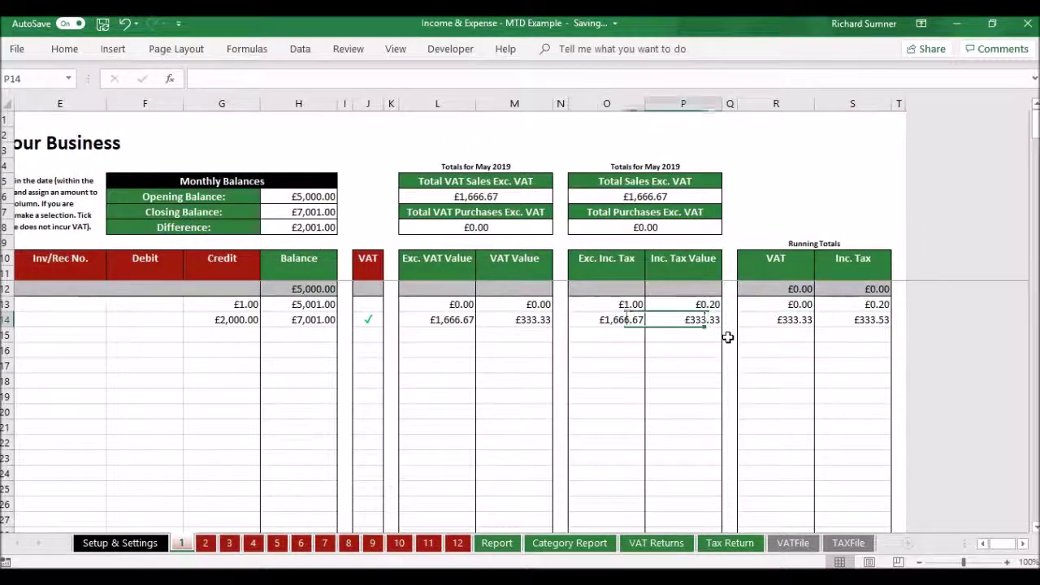
{"action": "key", "text": "Right"}
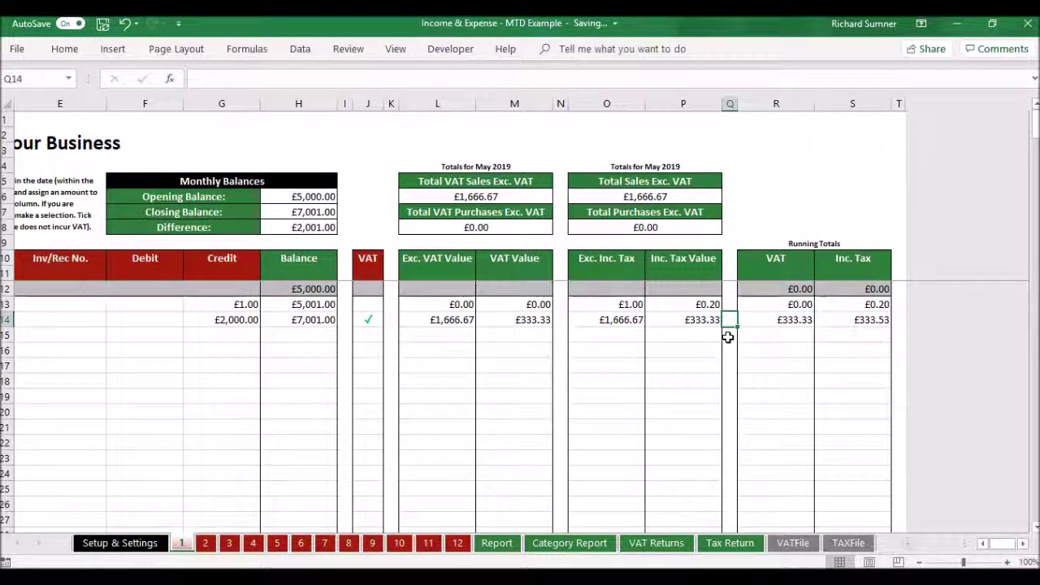
{"action": "key", "text": "Left"}
{"action": "key", "text": "Left"}
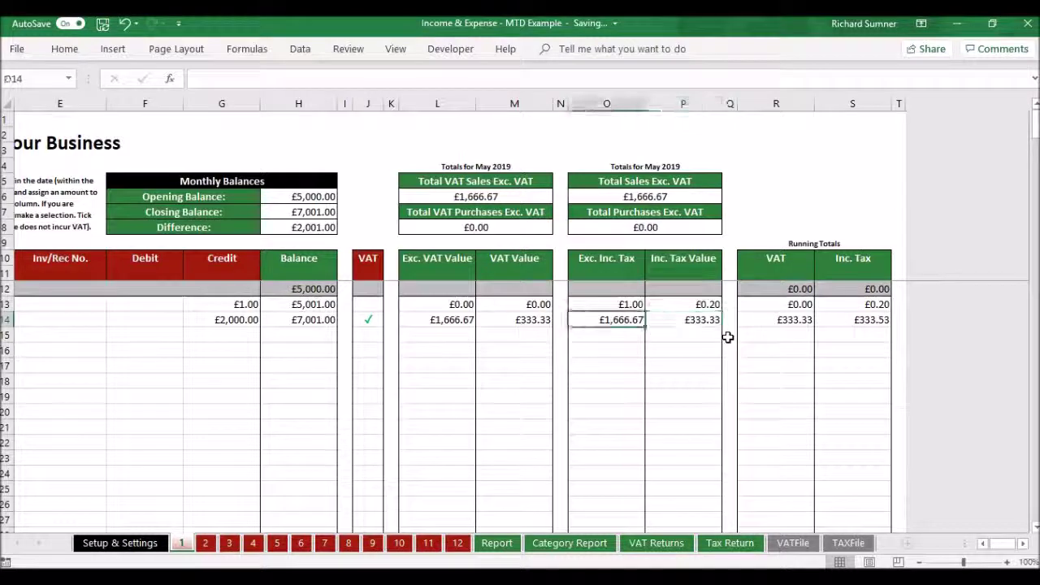
{"action": "key", "text": "Right"}
{"action": "key", "text": "Left"}
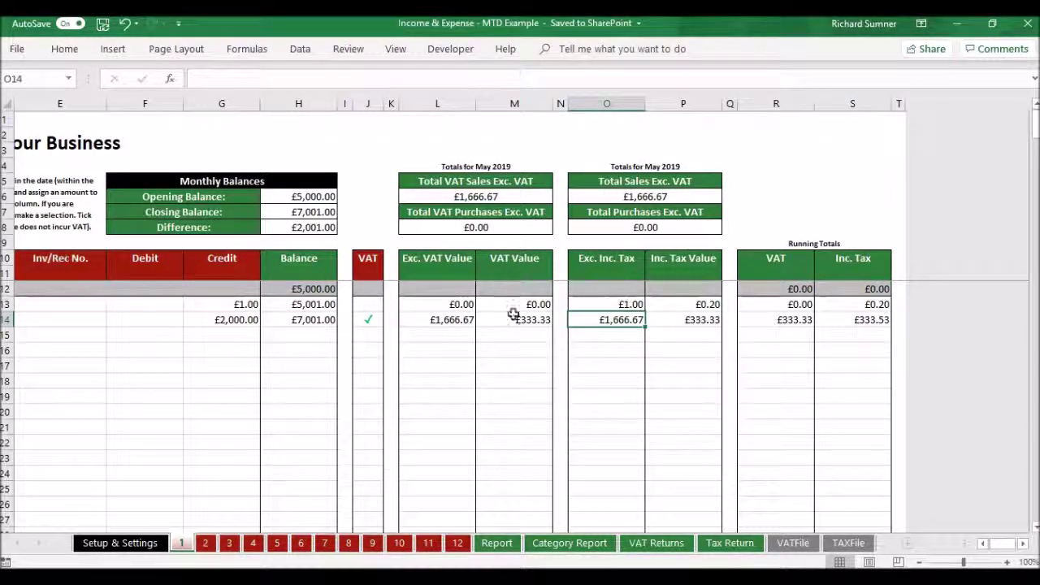
{"action": "left_click", "coordinate": [513, 316]}
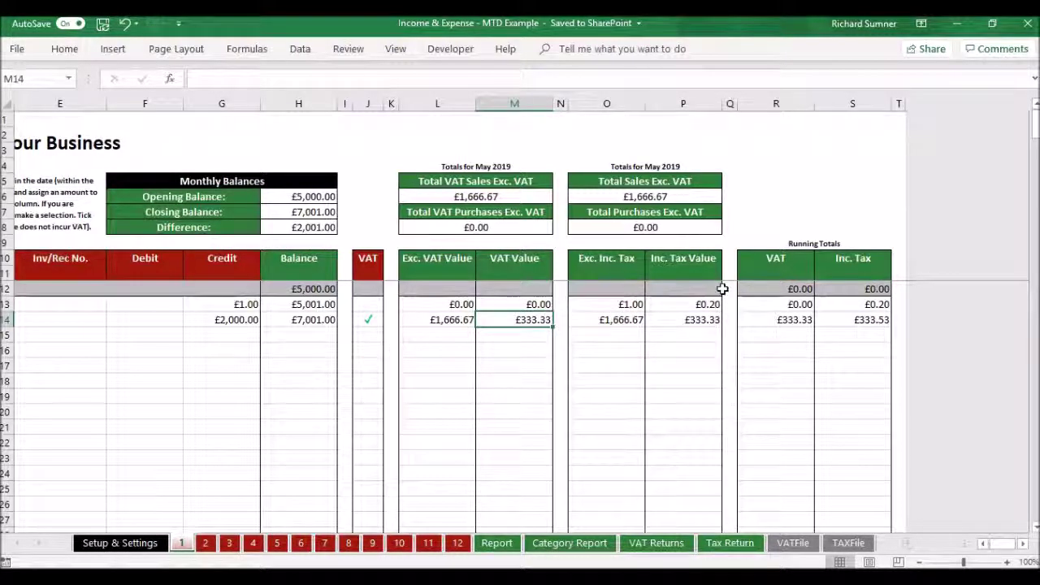
{"action": "left_click", "coordinate": [777, 318]}
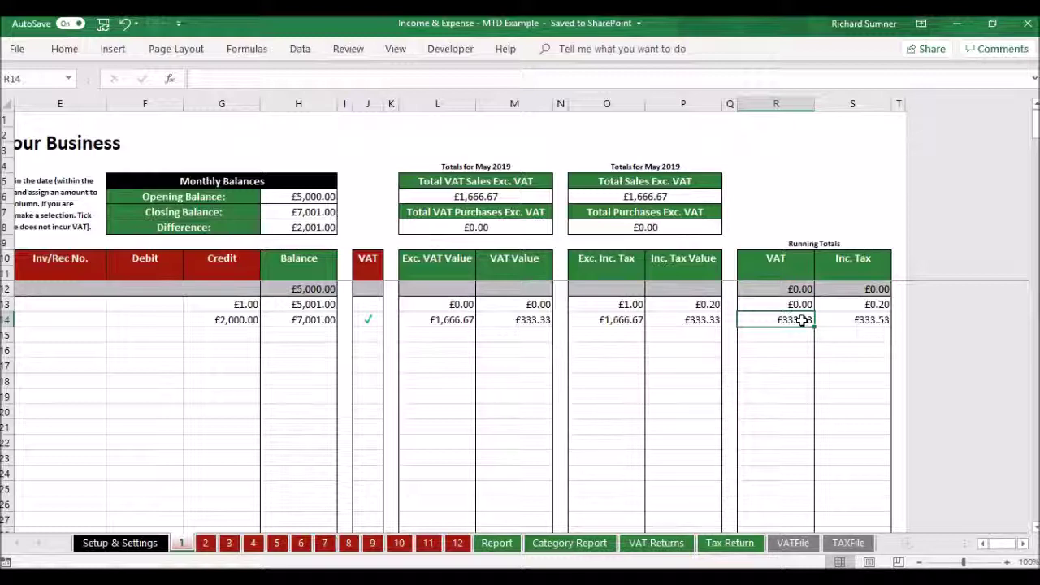
{"action": "key", "text": "Right"}
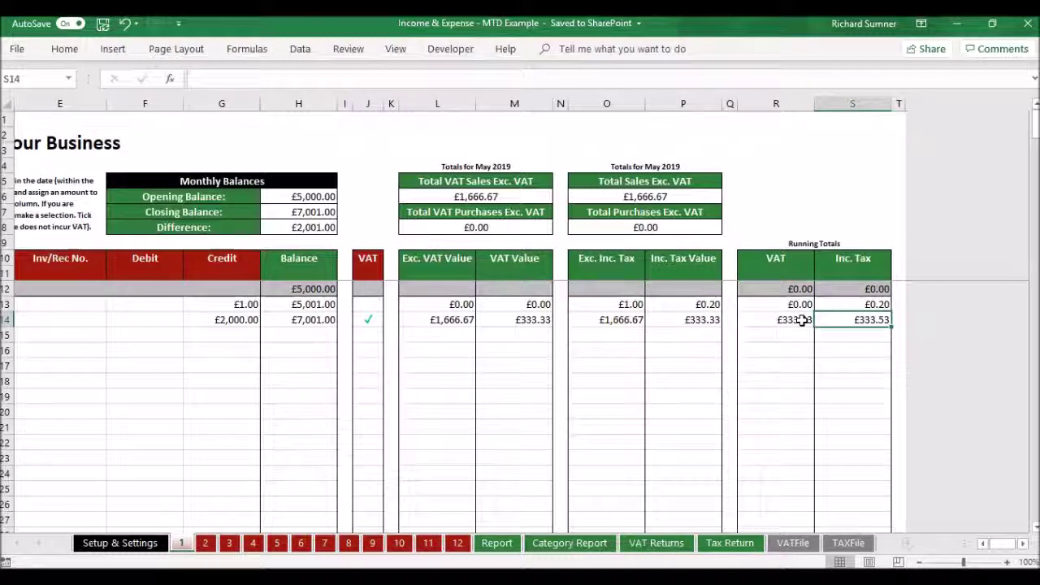
Start an entry in row 15 dated 8 May with the category Advertising / Marketing
{"action": "key", "text": "Left"}
{"action": "key", "text": "Left"}
{"action": "key", "text": "Left"}
{"action": "key", "text": "Left"}
{"action": "key", "text": "Left"}
{"action": "key", "text": "Left"}
{"action": "key", "text": "Left"}
{"action": "key", "text": "Left"}
{"action": "key", "text": "Left"}
{"action": "key", "text": "Left"}
{"action": "key", "text": "Left"}
{"action": "key", "text": "Left"}
{"action": "key", "text": "Left"}
{"action": "key", "text": "Left"}
{"action": "key", "text": "Left"}
{"action": "key", "text": "Left"}
{"action": "key", "text": "Left"}
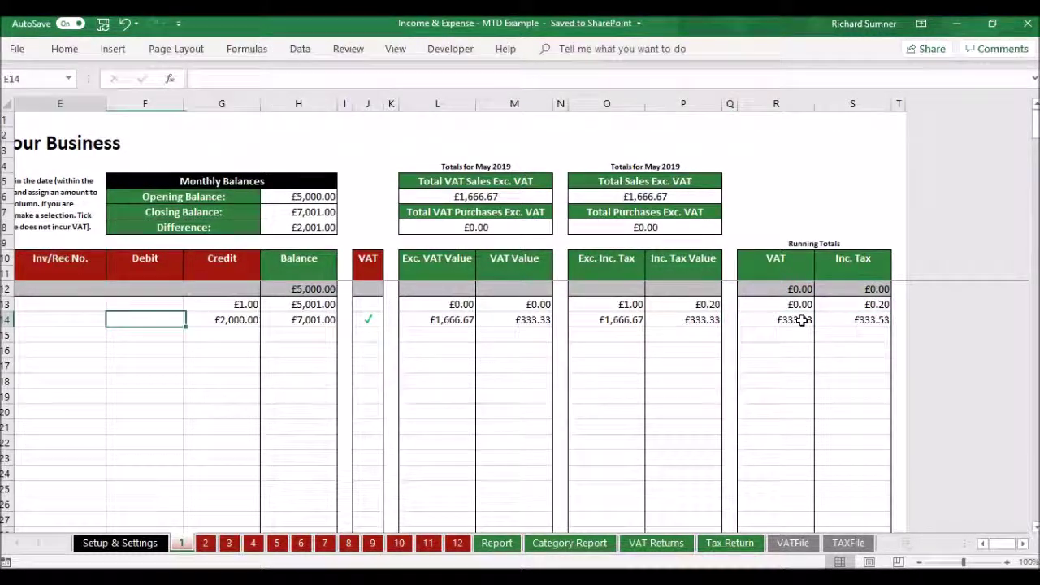
{"action": "key", "text": "Down"}
{"action": "type", "text": "8"}
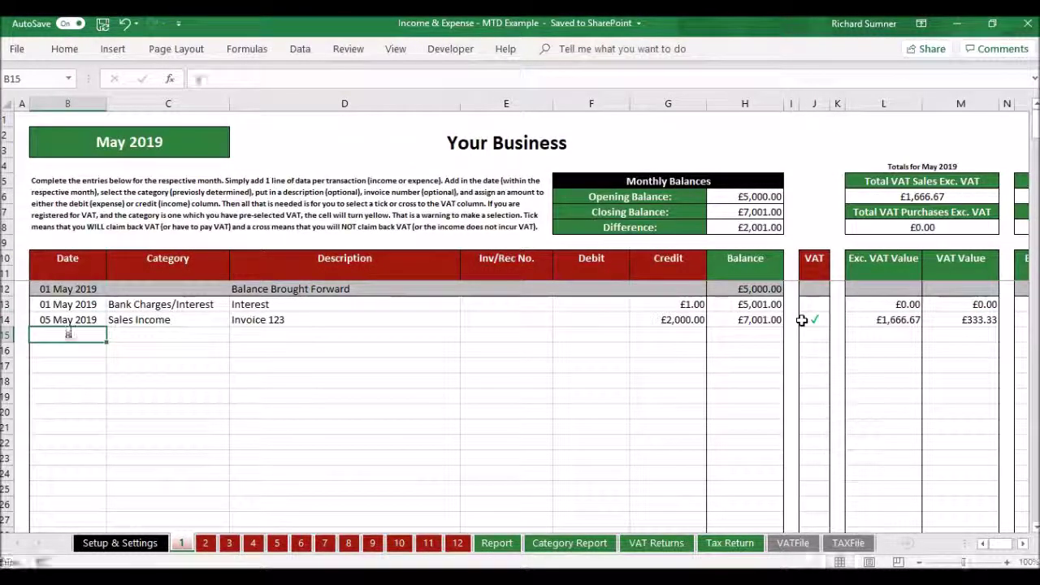
{"action": "type", "text": " may"}
{"action": "key", "text": "Tab"}
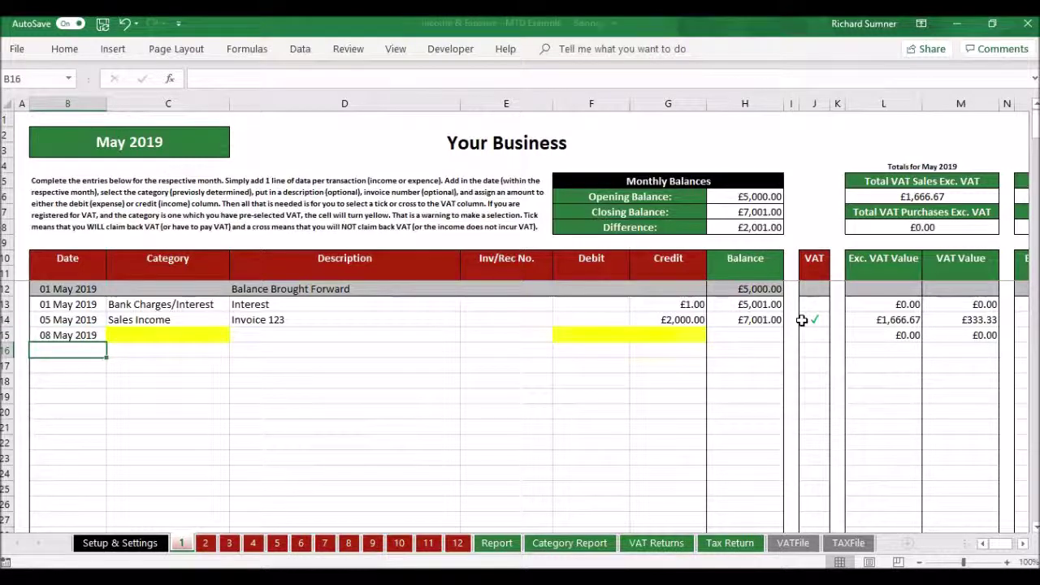
{"action": "left_click", "coordinate": [236, 337]}
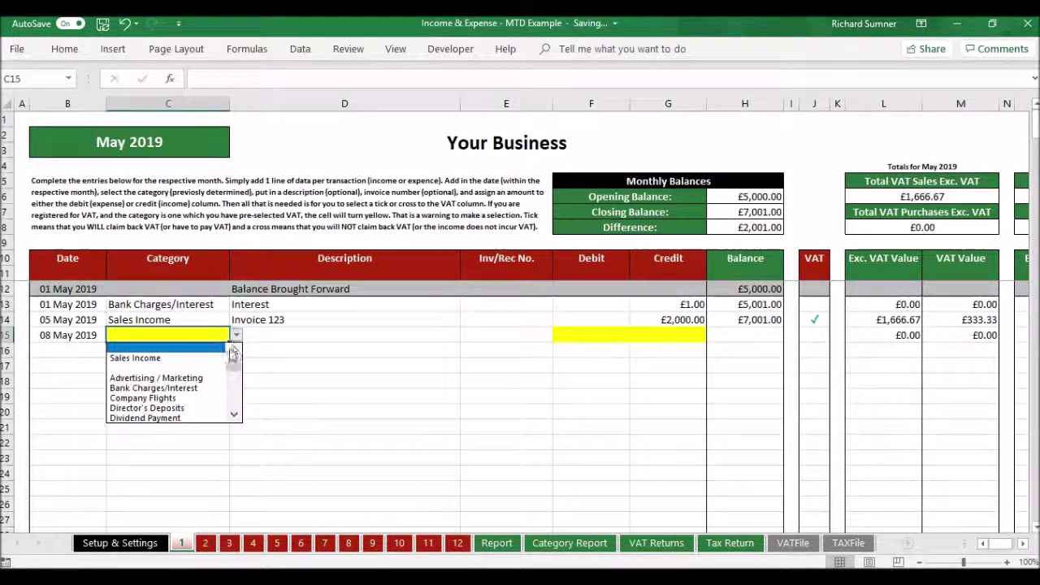
{"action": "left_click", "coordinate": [219, 379]}
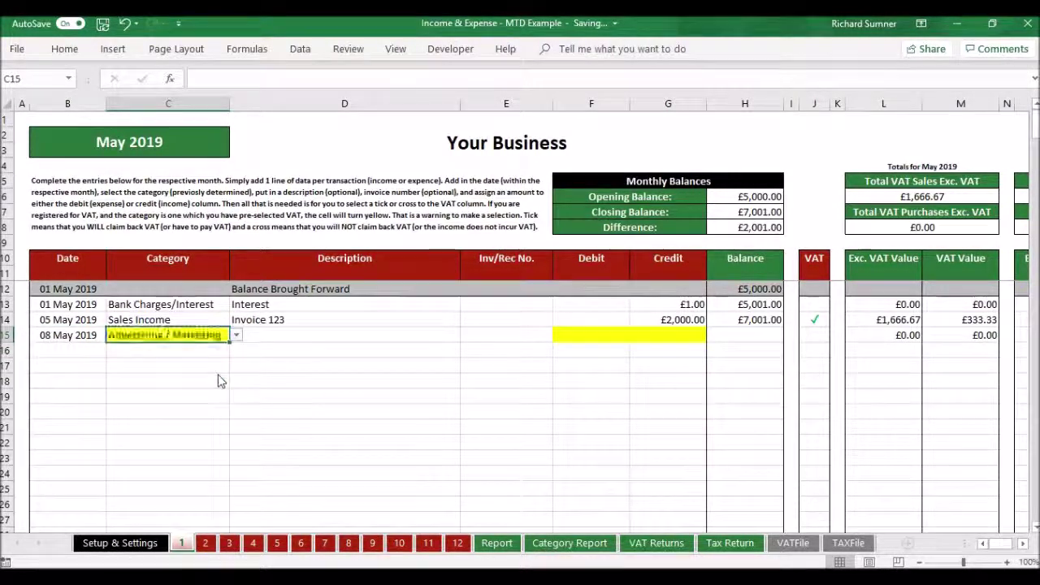
Describe the 8 May entry as Networking event and enter a debit of 100
{"action": "left_click", "coordinate": [296, 337]}
{"action": "type", "text": "Networking"}
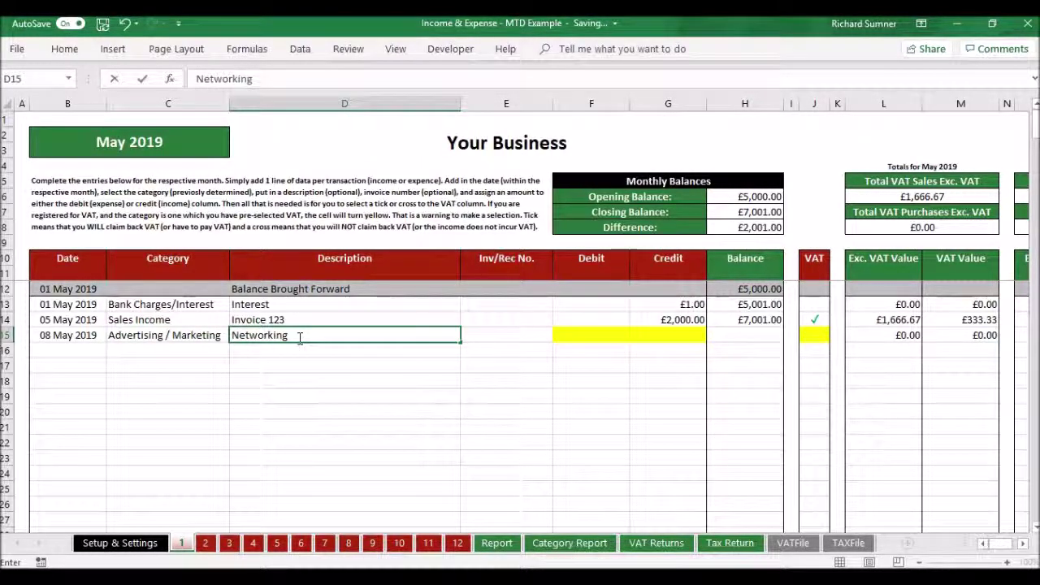
{"action": "type", "text": " event"}
{"action": "key", "text": "Return"}
{"action": "key", "text": "Up"}
{"action": "key", "text": "Right"}
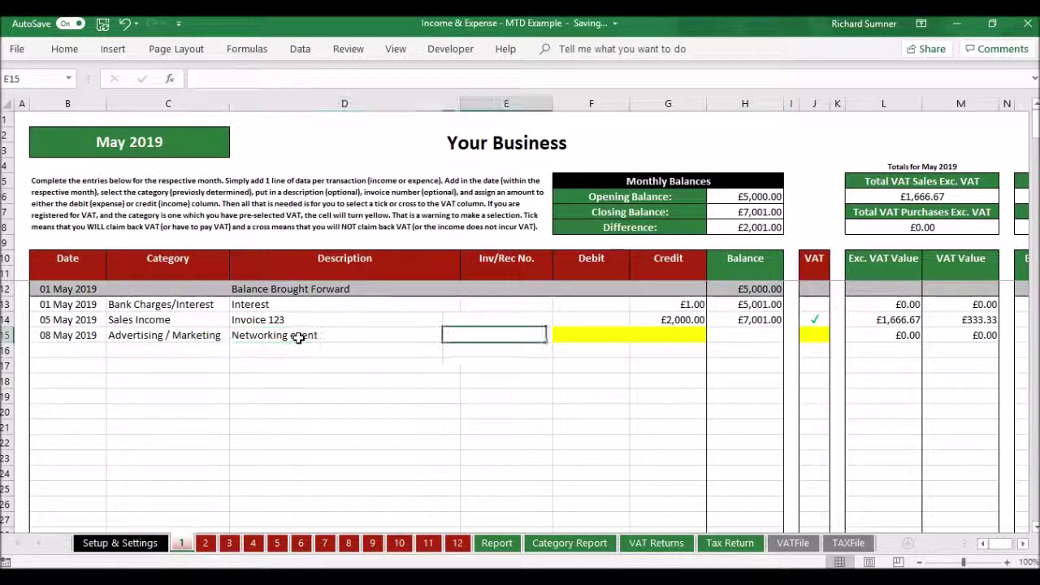
{"action": "key", "text": "Right"}
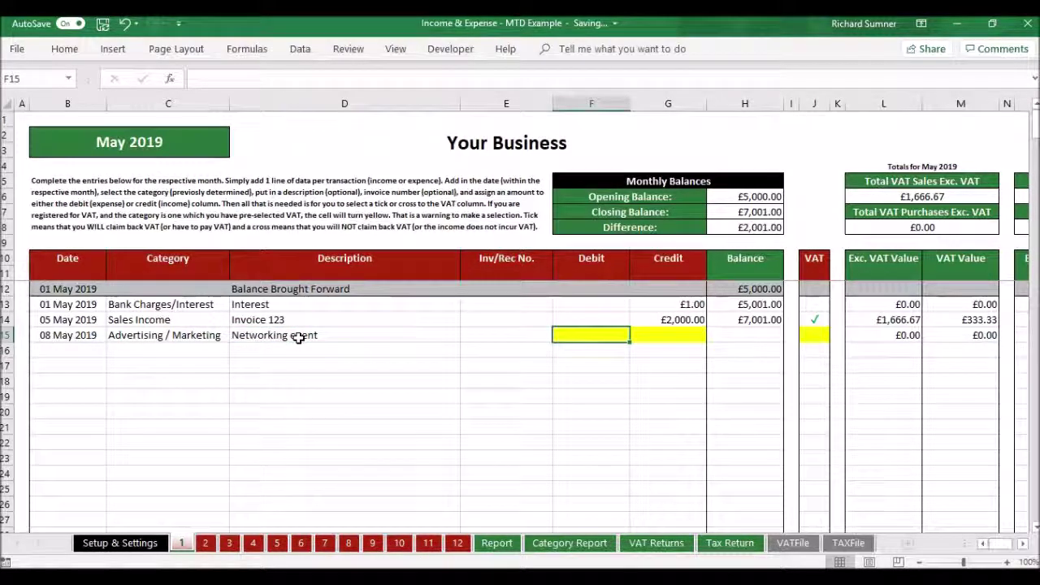
{"action": "type", "text": "100"}
{"action": "key", "text": "Return"}
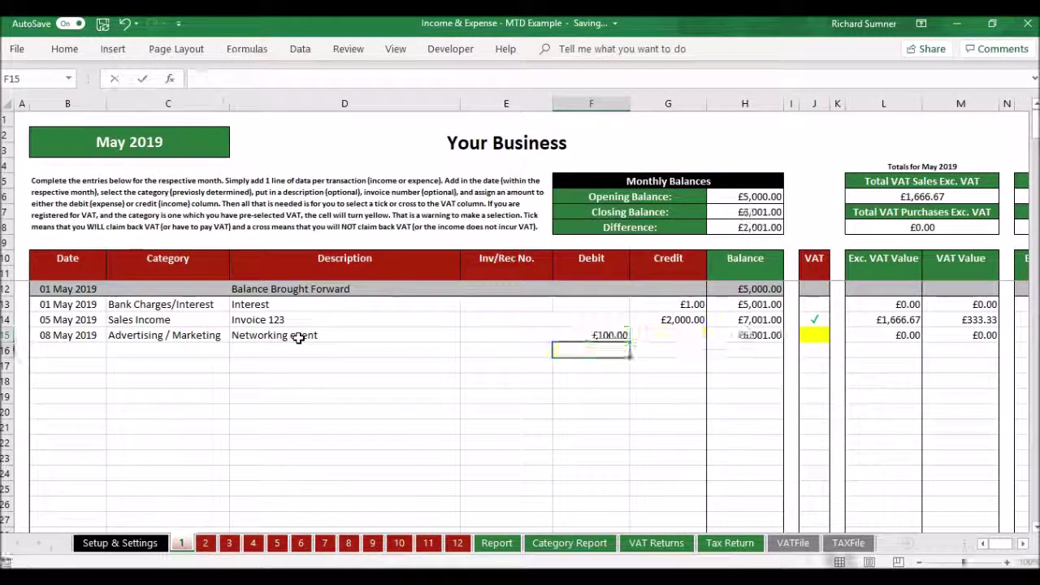
Mark the Networking event entry's VAT with a ✓
{"action": "left_click", "coordinate": [818, 340]}
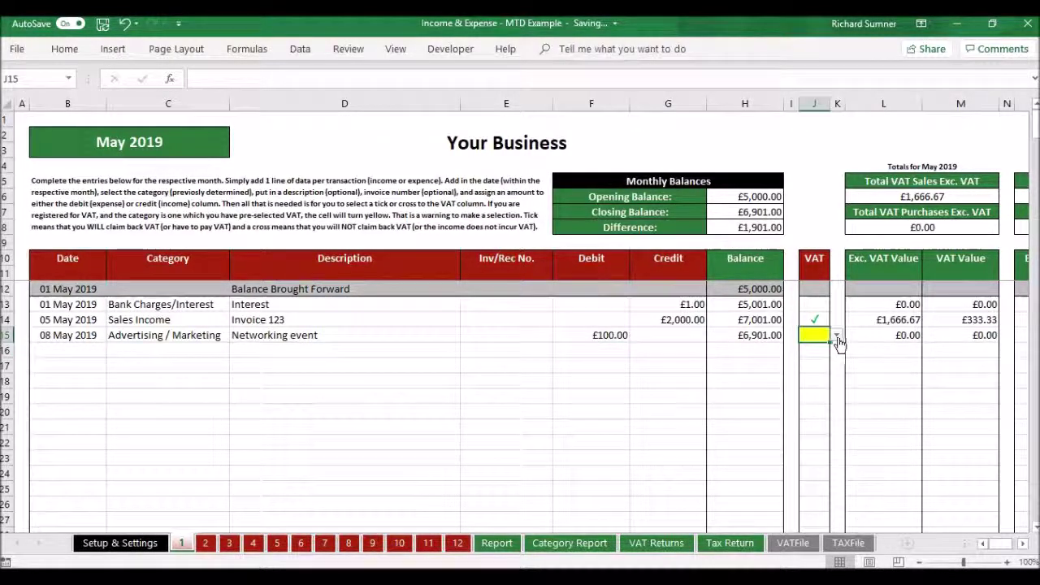
{"action": "left_click", "coordinate": [836, 336]}
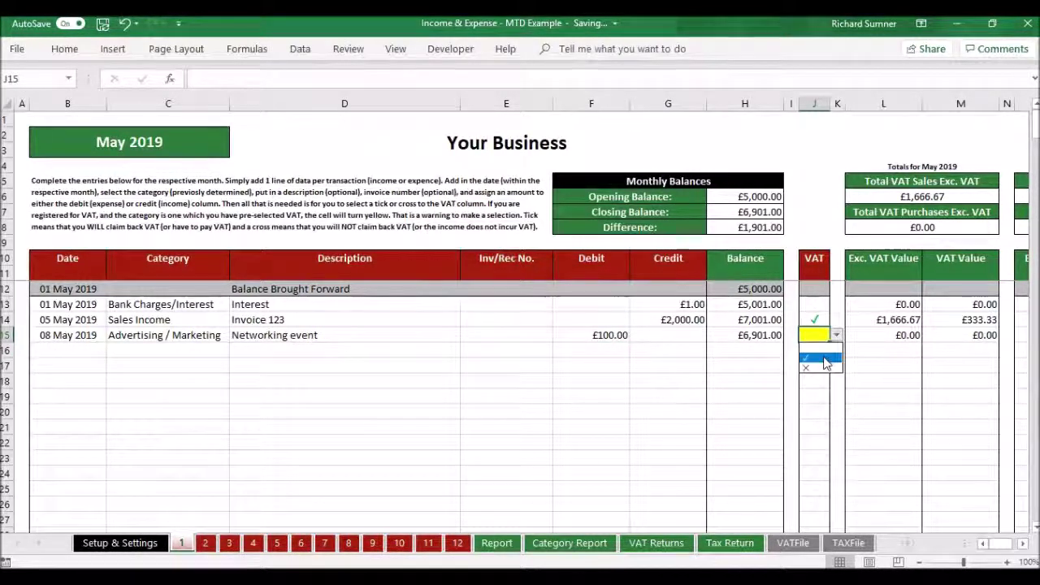
{"action": "left_click", "coordinate": [826, 361]}
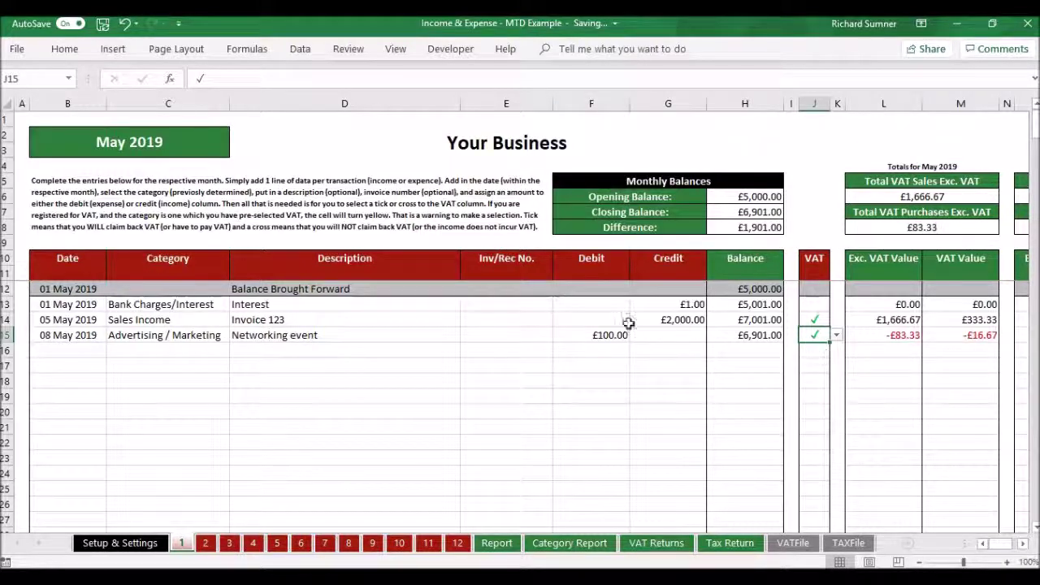
Switch the Networking event entry's VAT mark to ✕ and back to ✓ to compare its effect on the VAT values
{"action": "left_click", "coordinate": [836, 336]}
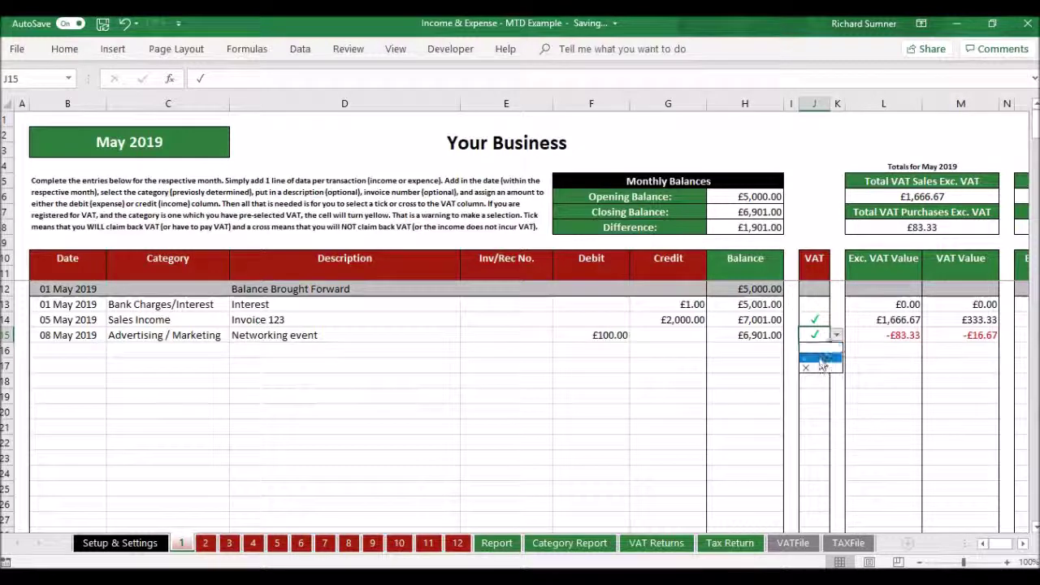
{"action": "left_click", "coordinate": [819, 367]}
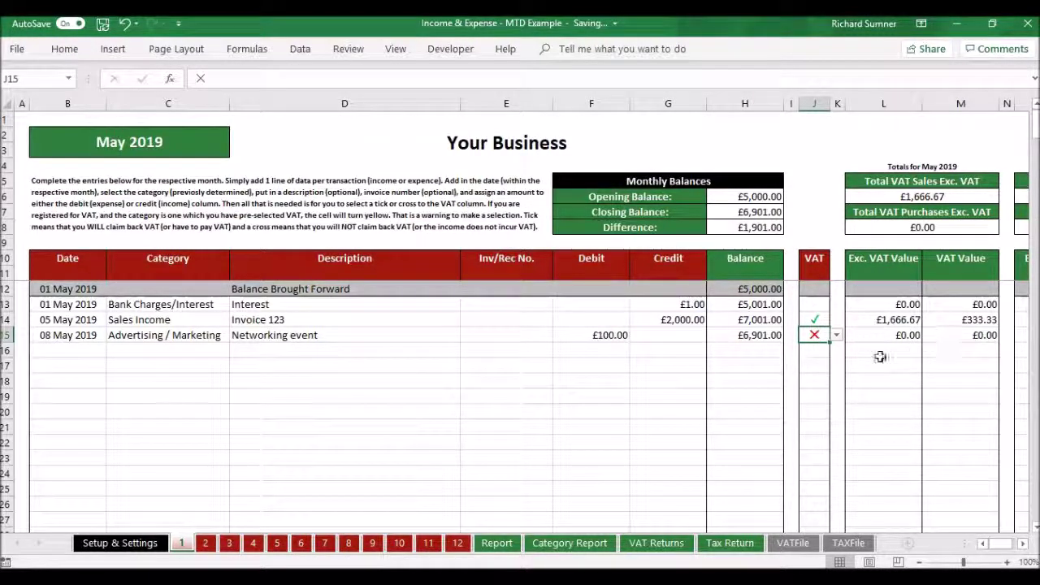
{"action": "left_click", "coordinate": [836, 337]}
{"action": "left_click", "coordinate": [823, 359]}
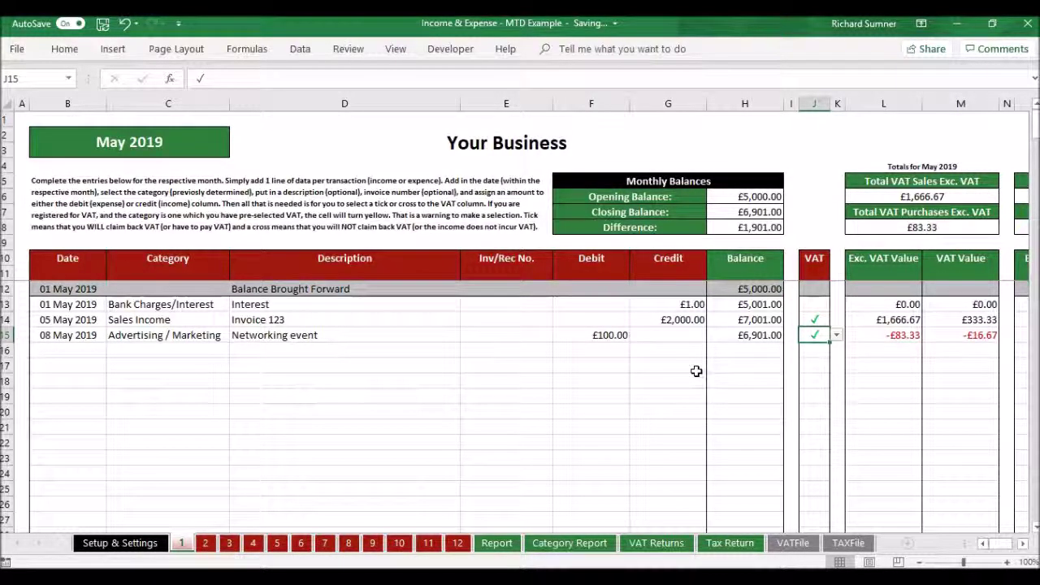
Try the Networking event entry's VAT mark as blank, ✓ and ✕, and restore the ✓
{"action": "key", "text": "Delete"}
{"action": "key", "text": "Return"}
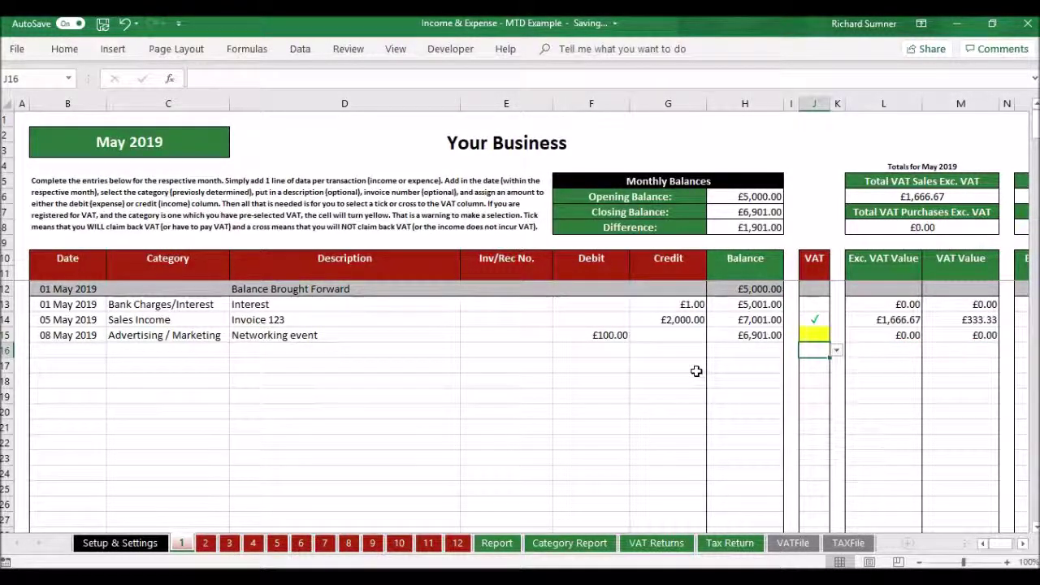
{"action": "left_click", "coordinate": [815, 335]}
{"action": "left_click", "coordinate": [836, 337]}
{"action": "left_click", "coordinate": [837, 347]}
{"action": "left_click", "coordinate": [837, 336]}
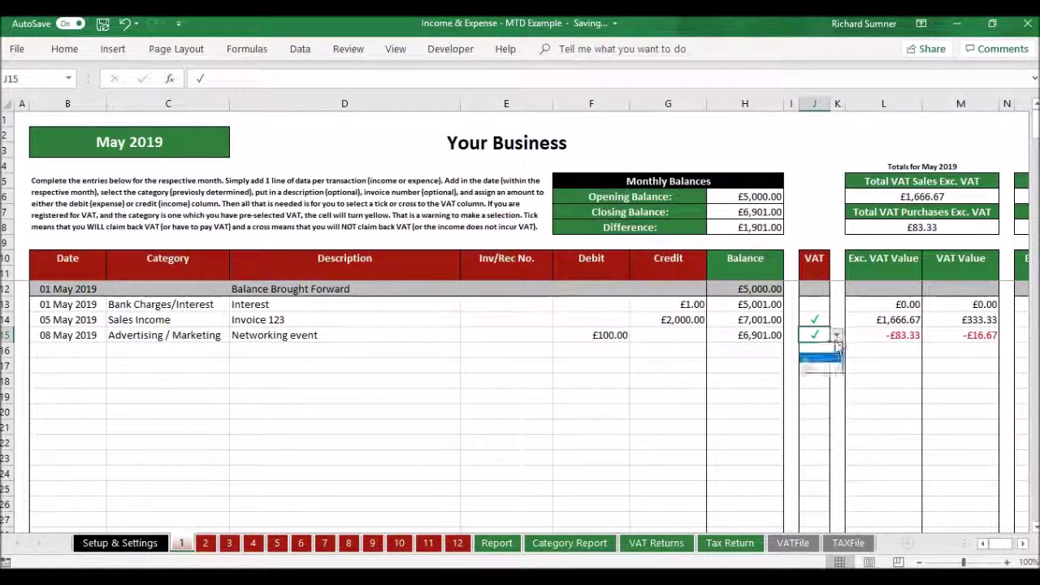
{"action": "left_click", "coordinate": [819, 359]}
{"action": "left_click", "coordinate": [837, 337]}
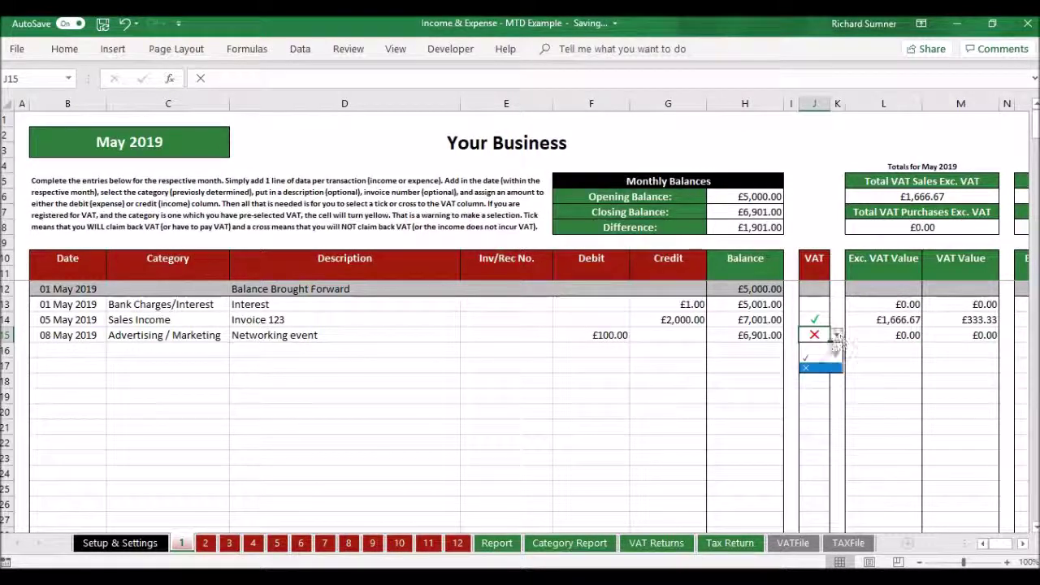
{"action": "left_click", "coordinate": [821, 348]}
{"action": "key", "text": "Delete"}
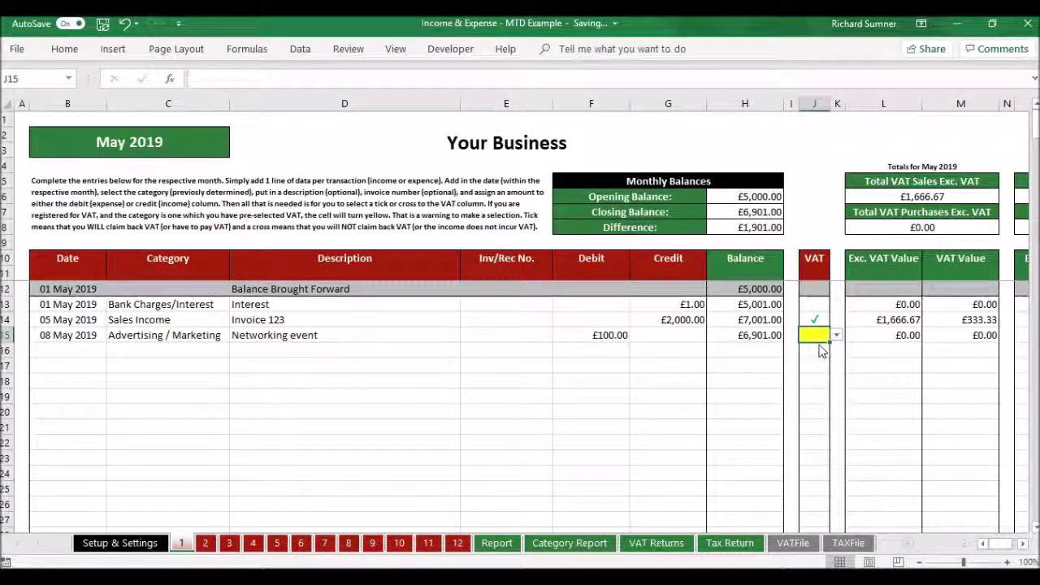
{"action": "key", "text": "ctrl+z"}
Start a new entry in row 16 dated 10 May
{"action": "left_click", "coordinate": [814, 367]}
{"action": "key", "text": "Left"}
{"action": "key", "text": "Left"}
{"action": "key", "text": "Left"}
{"action": "key", "text": "Left"}
{"action": "key", "text": "Left"}
{"action": "key", "text": "Left"}
{"action": "key", "text": "Left"}
{"action": "key", "text": "Left"}
{"action": "key", "text": "Left"}
{"action": "key", "text": "Right"}
{"action": "key", "text": "Up"}
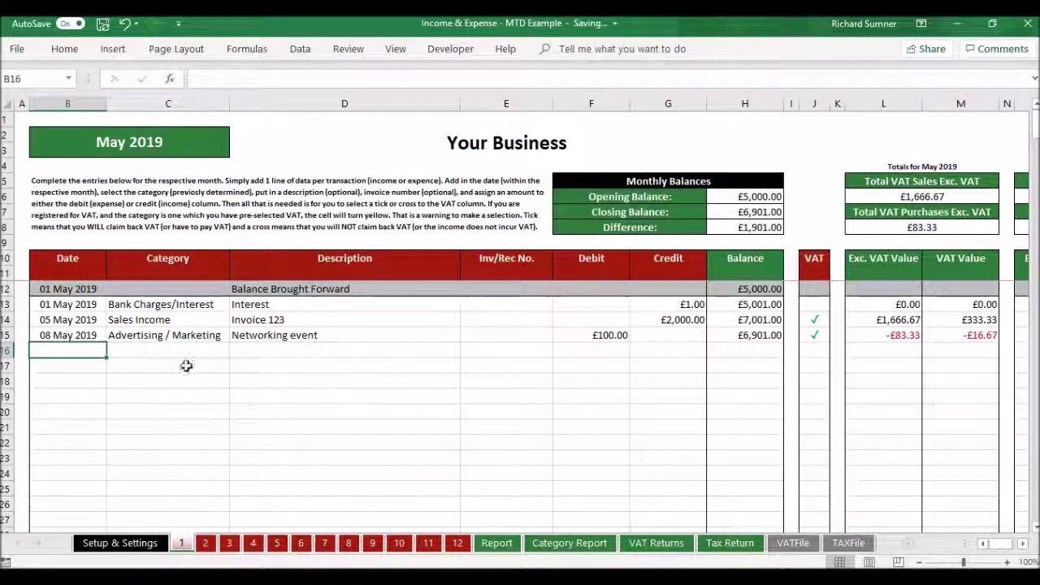
{"action": "type", "text": "10 may"}
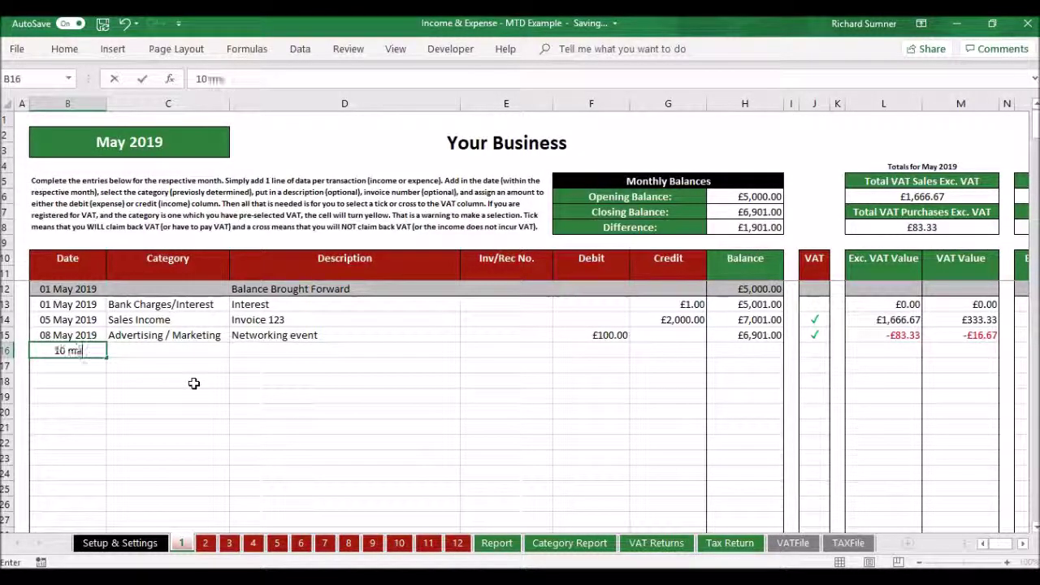
{"action": "key", "text": "Return"}
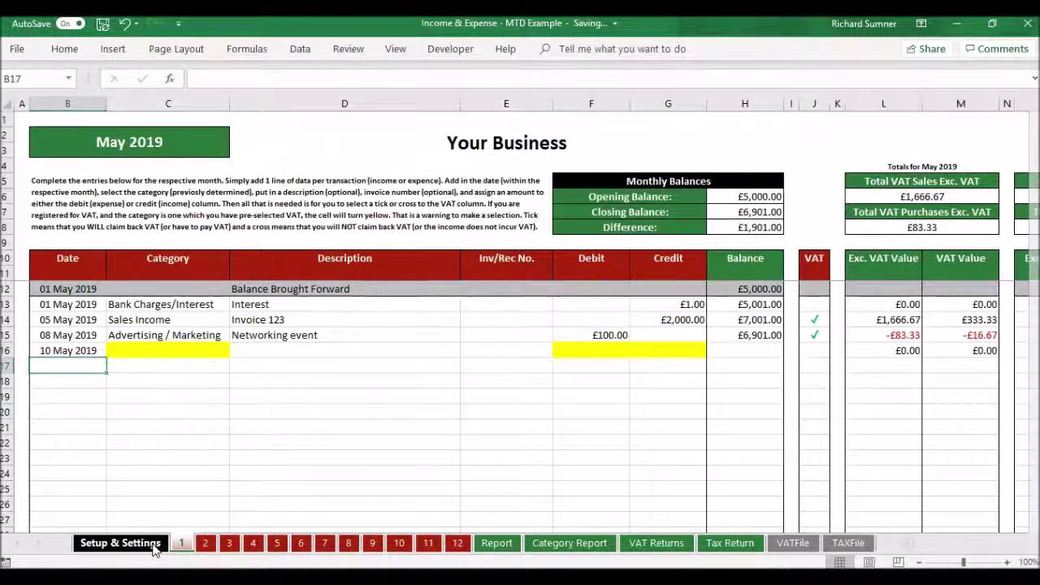
Check the category VAT marks in Setup & Settings and set the 10 May entry's category to Donations on sheet 1
{"action": "left_click", "coordinate": [155, 546]}
{"action": "scroll", "coordinate": [179, 516], "scroll_direction": "down", "scroll_amount": 9}
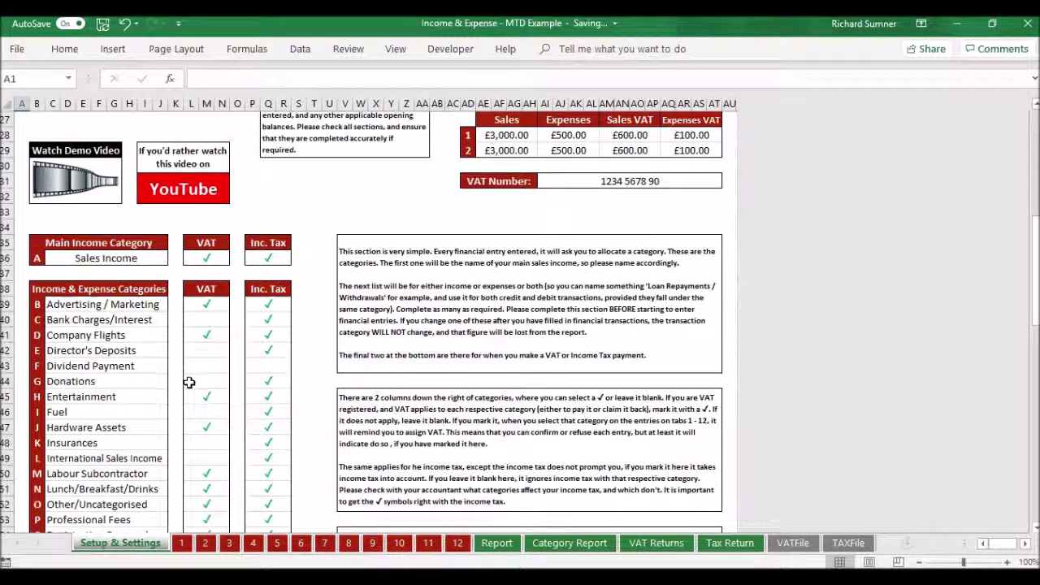
{"action": "left_click", "coordinate": [181, 543]}
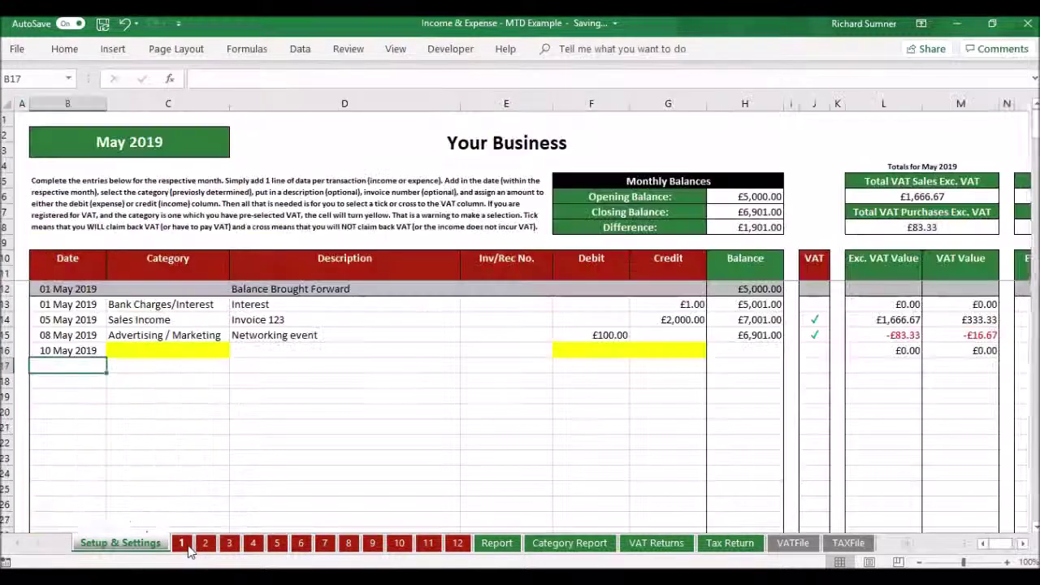
{"action": "left_click", "coordinate": [205, 354]}
{"action": "left_click", "coordinate": [236, 351]}
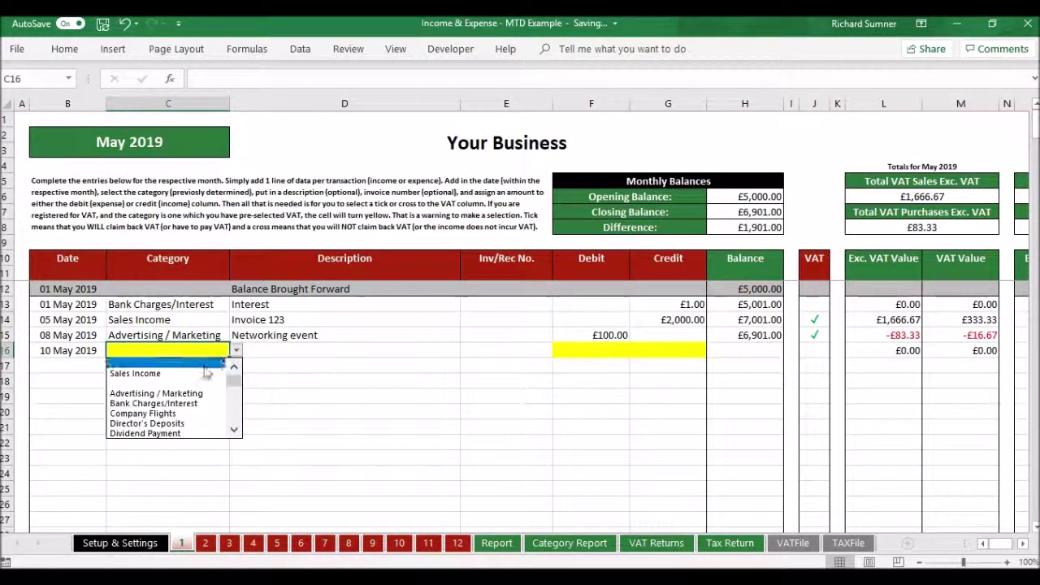
{"action": "left_click", "coordinate": [235, 431]}
{"action": "left_click", "coordinate": [234, 431]}
{"action": "left_click", "coordinate": [218, 425]}
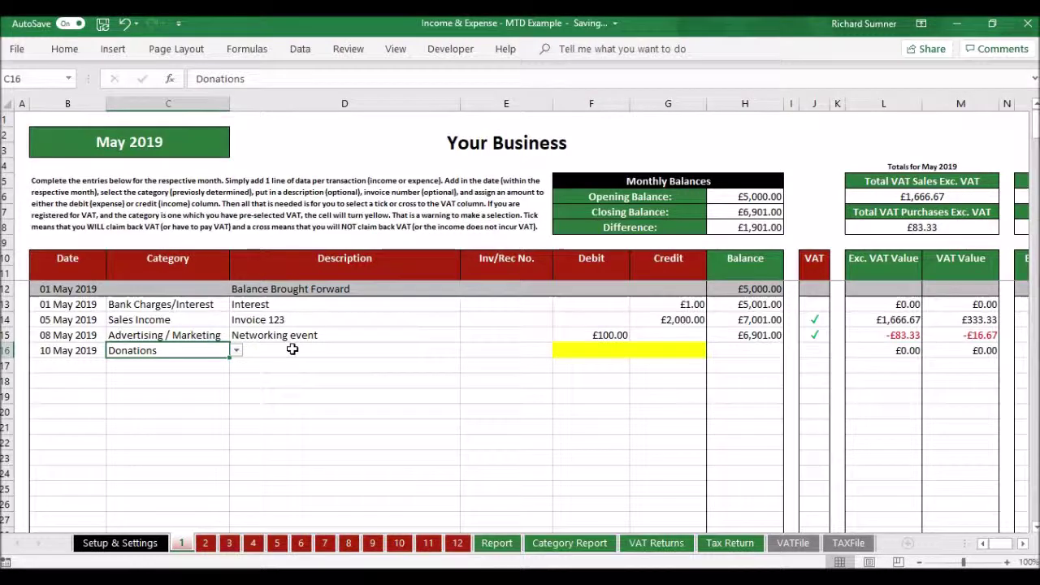
Enter a debit of 200 for the Donations entry, leaving its description blank
{"action": "left_click", "coordinate": [375, 348]}
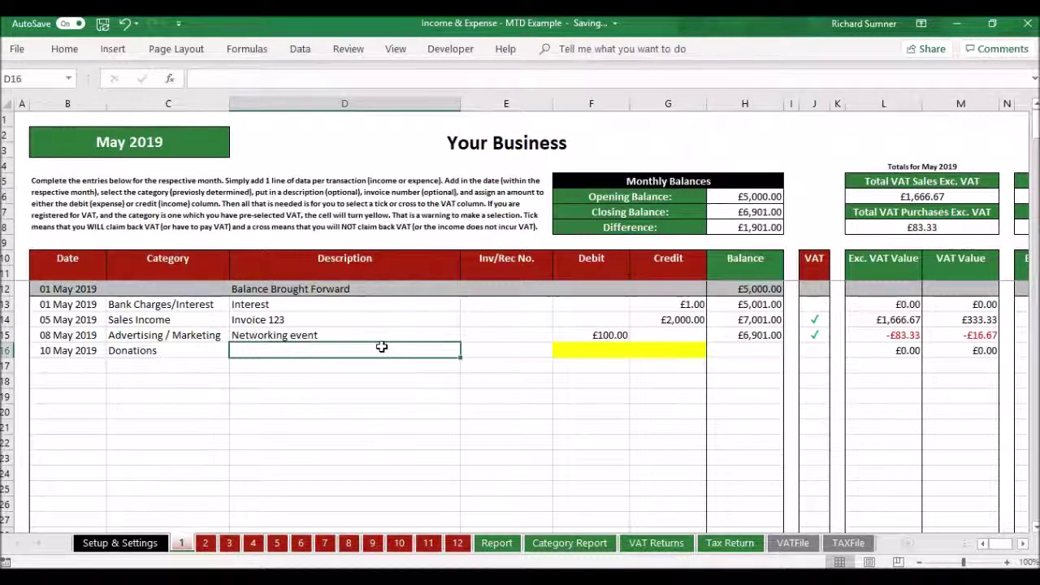
{"action": "left_click", "coordinate": [587, 355]}
{"action": "type", "text": "200"}
{"action": "key", "text": "Return"}
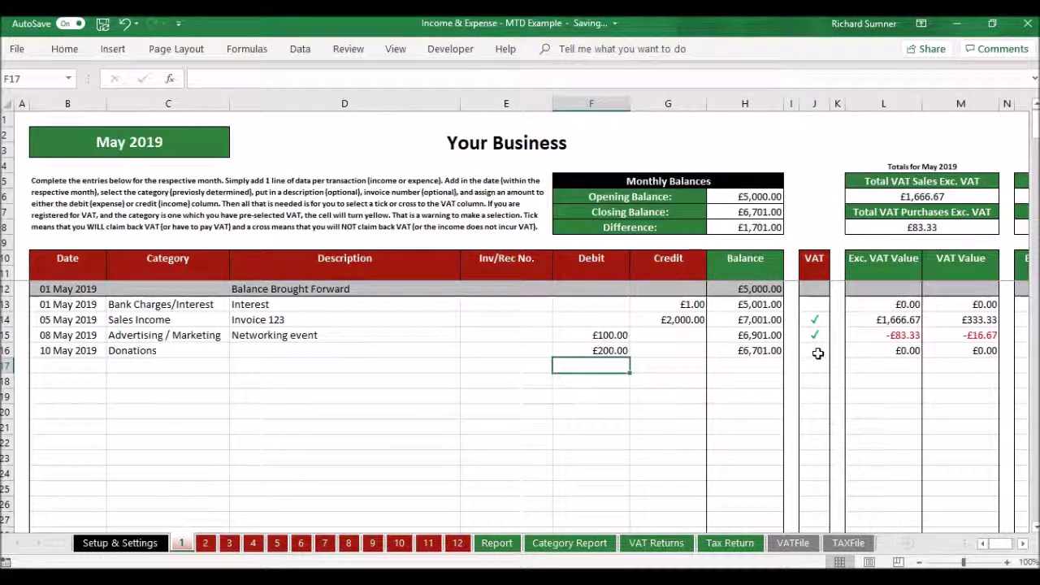
Try a ✓ as the Donations entry's VAT mark and clear it again
{"action": "left_click", "coordinate": [819, 354]}
{"action": "left_click", "coordinate": [838, 353]}
{"action": "left_click", "coordinate": [823, 378]}
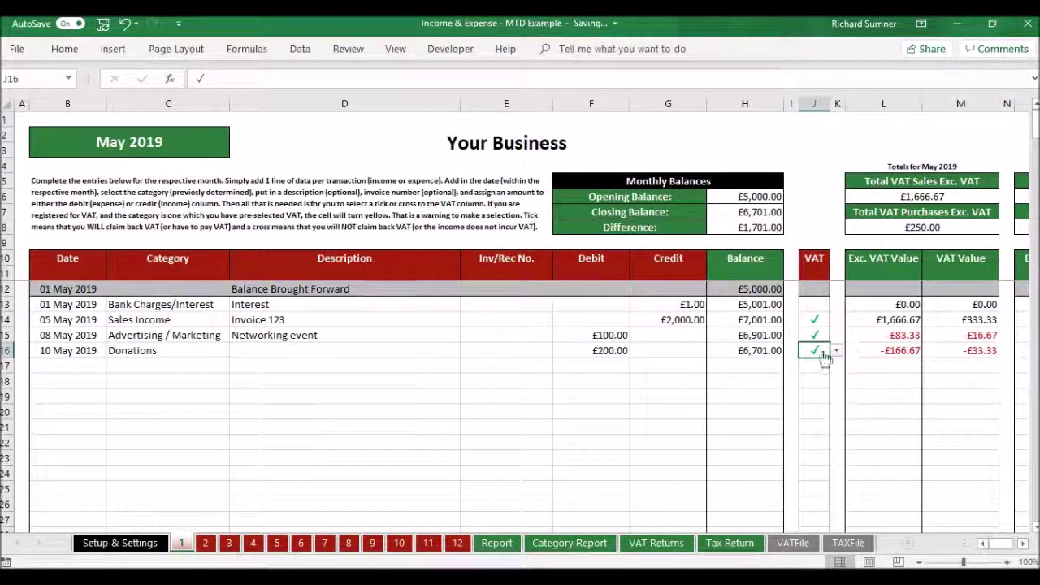
{"action": "key", "text": "BackSpace"}
{"action": "key", "text": "Return"}
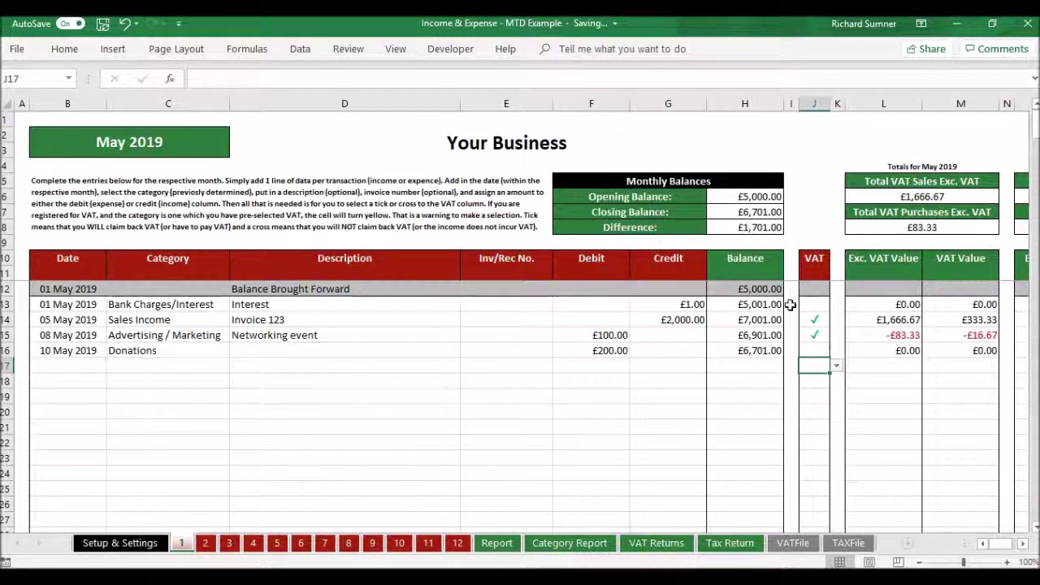
Review the categories' VAT and Inc. Tax marks in Setup & Settings and return to sheet 1
{"action": "key", "text": "Left"}
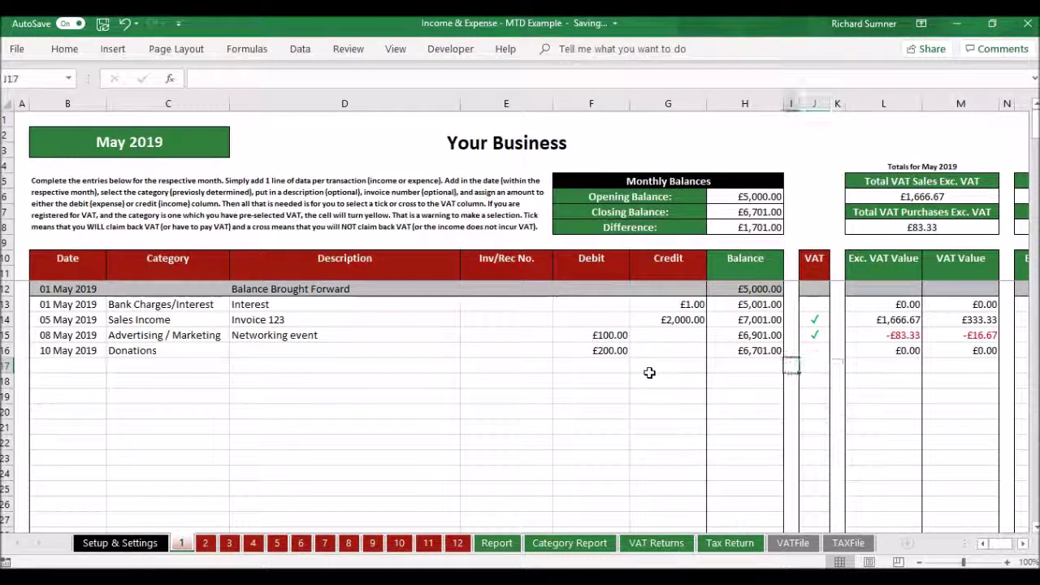
{"action": "left_click", "coordinate": [120, 543]}
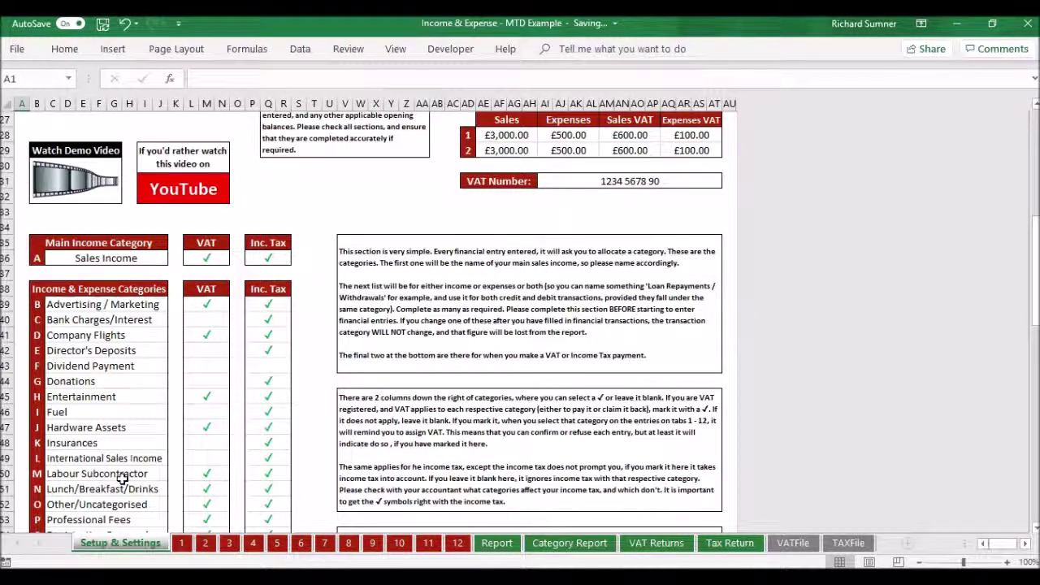
{"action": "left_click", "coordinate": [182, 544]}
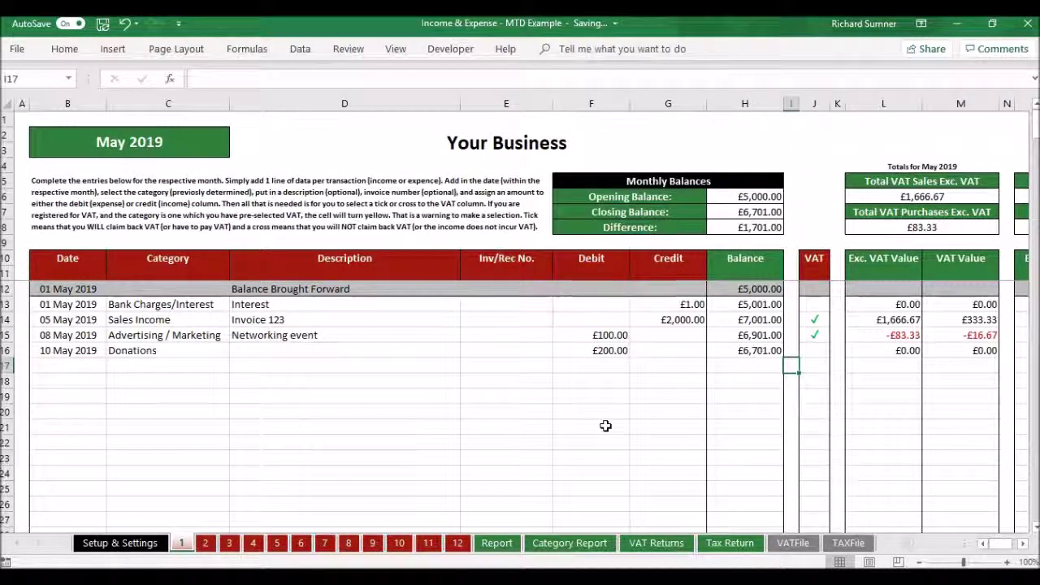
Examine the May entries' VAT and income tax values and running totals, and return to the start of row 17
{"action": "key", "text": "Right"}
{"action": "key", "text": "Right"}
{"action": "key", "text": "Right"}
{"action": "key", "text": "Right"}
{"action": "key", "text": "Right"}
{"action": "key", "text": "Right"}
{"action": "key", "text": "Right"}
{"action": "key", "text": "Right"}
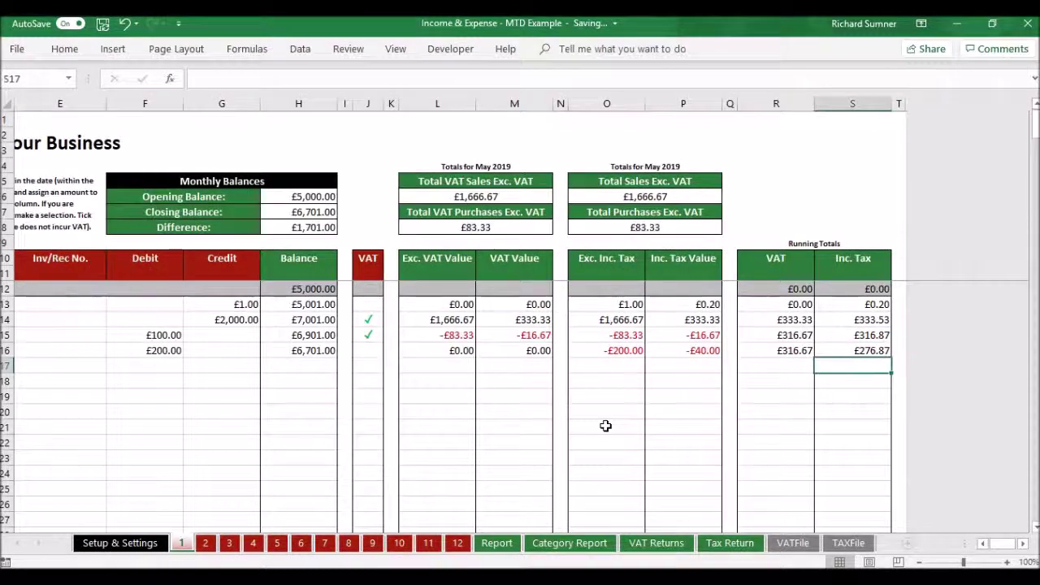
{"action": "key", "text": "Left"}
{"action": "key", "text": "Left"}
{"action": "key", "text": "Left"}
{"action": "key", "text": "Left"}
{"action": "key", "text": "Left"}
{"action": "key", "text": "Left"}
{"action": "key", "text": "Left"}
{"action": "key", "text": "Left"}
{"action": "key", "text": "Left"}
{"action": "key", "text": "Left"}
{"action": "key", "text": "Left"}
{"action": "key", "text": "Left"}
{"action": "key", "text": "Left"}
{"action": "key", "text": "Left"}
{"action": "key", "text": "Left"}
{"action": "key", "text": "Left"}
{"action": "key", "text": "Left"}
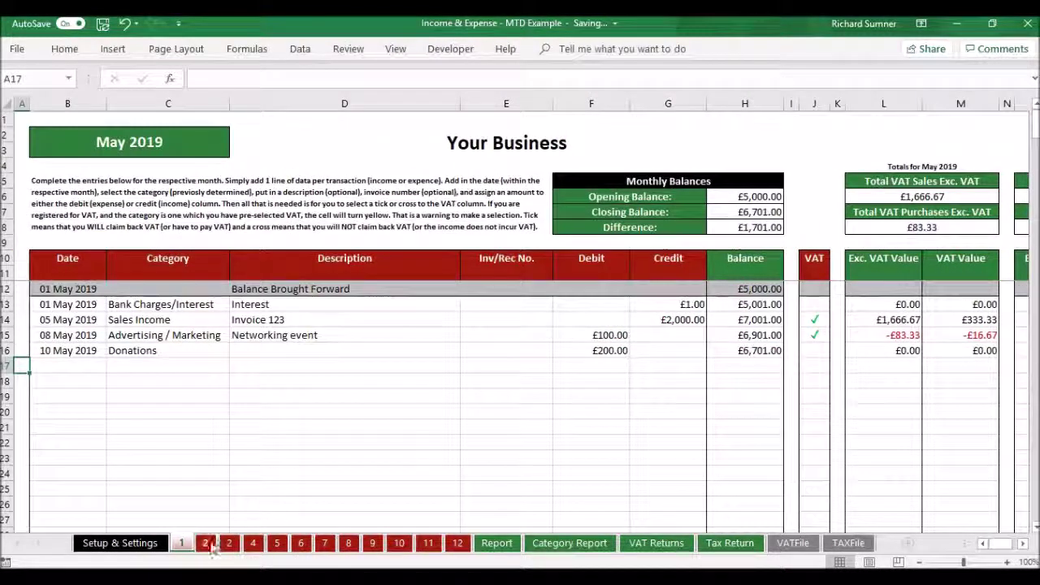
Look through the monthly sheets 2 to 9 and return to sheet 1
{"action": "left_click", "coordinate": [205, 543]}
{"action": "left_click", "coordinate": [230, 543]}
{"action": "left_click", "coordinate": [252, 543]}
{"action": "left_click", "coordinate": [277, 543]}
{"action": "left_click", "coordinate": [301, 543]}
{"action": "left_click", "coordinate": [324, 543]}
{"action": "left_click", "coordinate": [348, 543]}
{"action": "left_click", "coordinate": [373, 543]}
{"action": "left_click", "coordinate": [181, 543]}
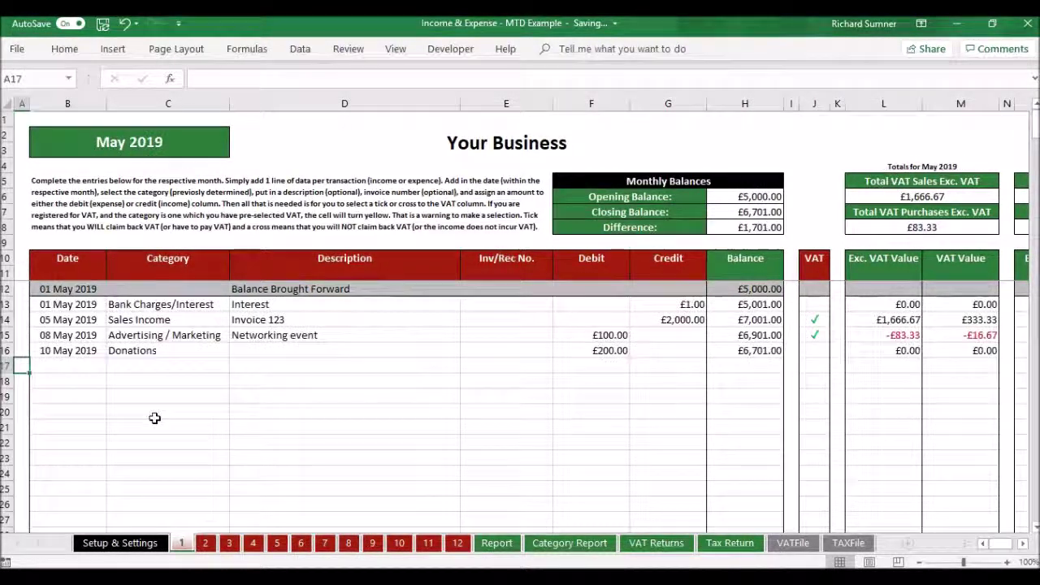
Browse the category choices for row 17 down to the tax and VAT payment/refund options, leaving the category blank
{"action": "left_click", "coordinate": [83, 363]}
{"action": "left_click", "coordinate": [163, 367]}
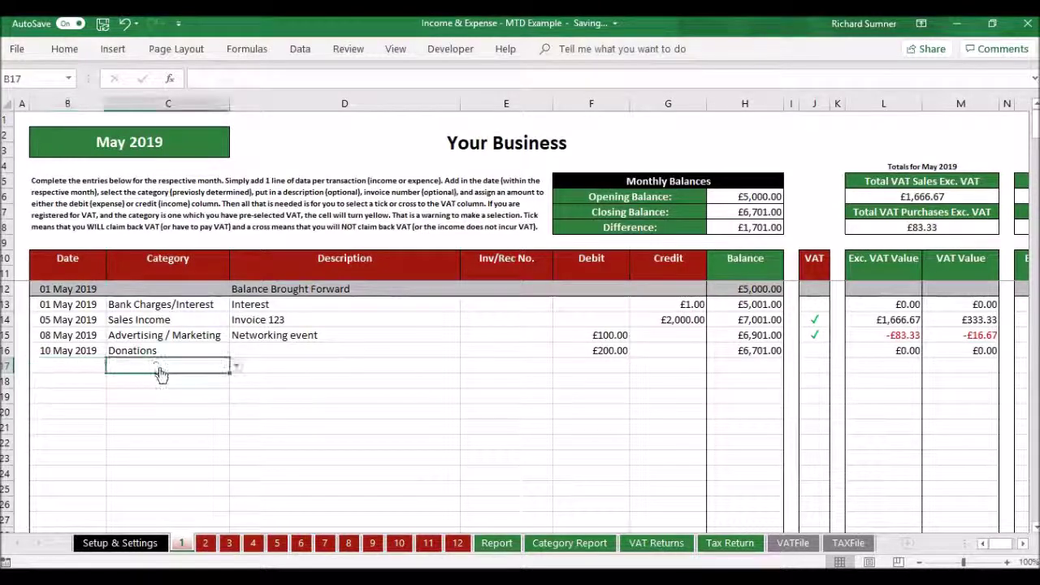
{"action": "left_click", "coordinate": [235, 365]}
{"action": "left_click_drag", "start_coordinate": [236, 399], "coordinate": [238, 436]}
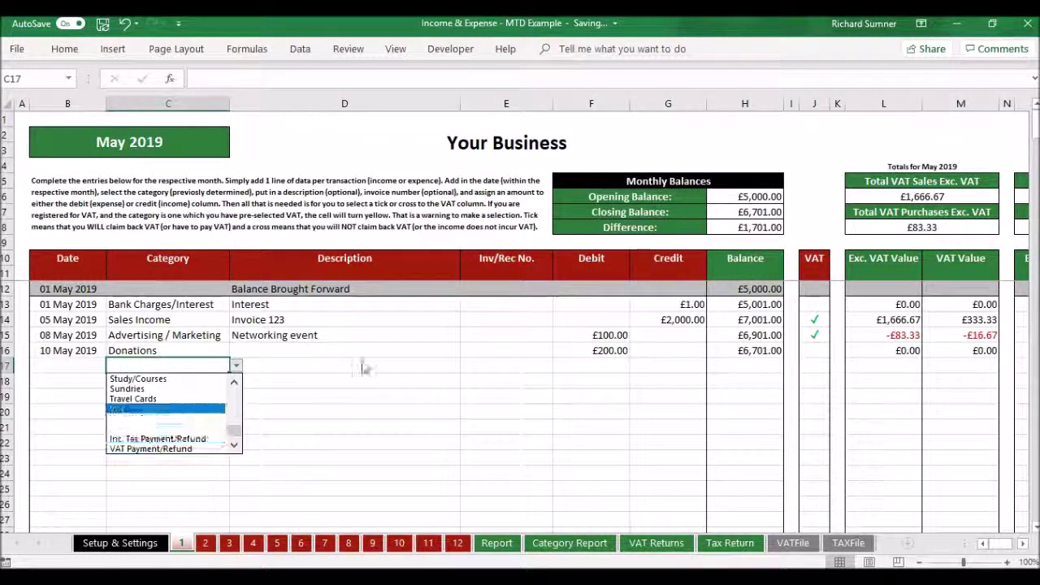
{"action": "key", "text": "Escape"}
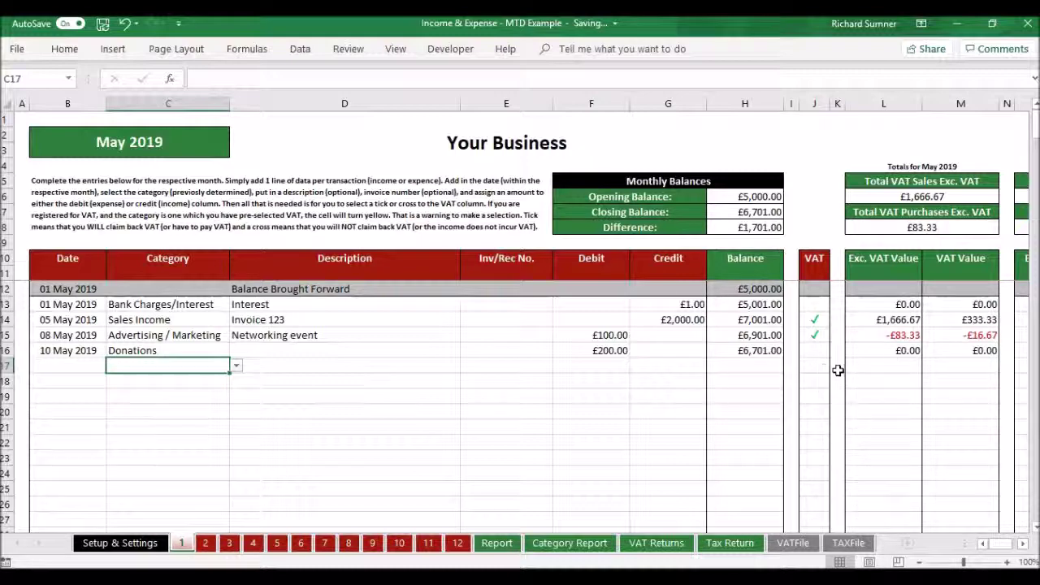
Examine the VAT and income tax values and the running VAT totals of the May entries, and return to row 17
{"action": "left_click", "coordinate": [919, 337]}
{"action": "key", "text": "Right"}
{"action": "key", "text": "Right"}
{"action": "key", "text": "Right"}
{"action": "key", "text": "Right"}
{"action": "key", "text": "Right"}
{"action": "key", "text": "Right"}
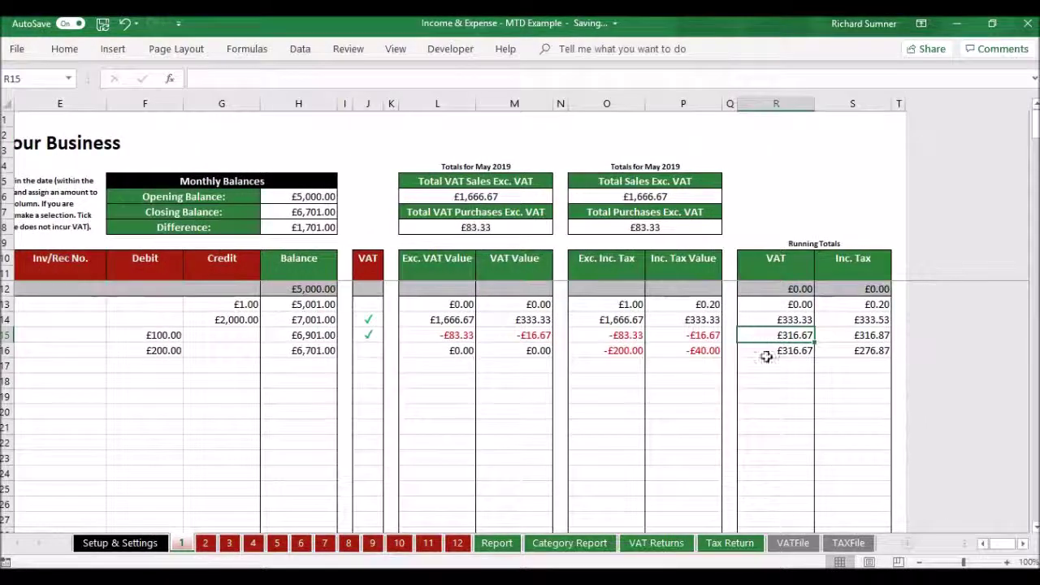
{"action": "key", "text": "Down"}
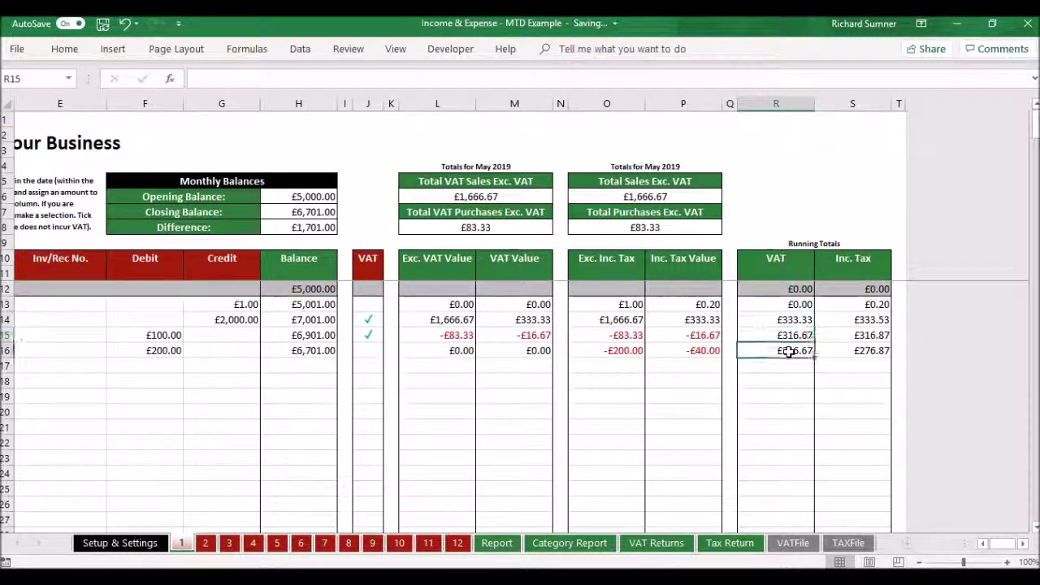
{"action": "key", "text": "Left"}
{"action": "key", "text": "Left"}
{"action": "key", "text": "Left"}
{"action": "key", "text": "Left"}
{"action": "key", "text": "Left"}
{"action": "key", "text": "Left"}
{"action": "key", "text": "Left"}
{"action": "key", "text": "Left"}
{"action": "key", "text": "Home"}
{"action": "key", "text": "Down"}
{"action": "key", "text": "Right"}
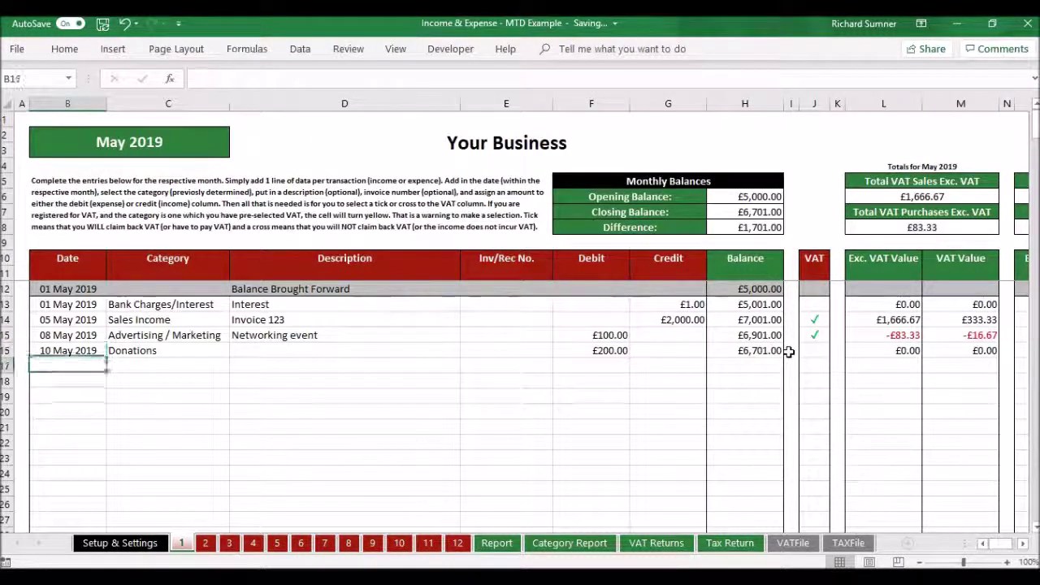
Start a new entry in row 17 with the category Bank Charges/Interest and the date 12 May
{"action": "left_click", "coordinate": [190, 368]}
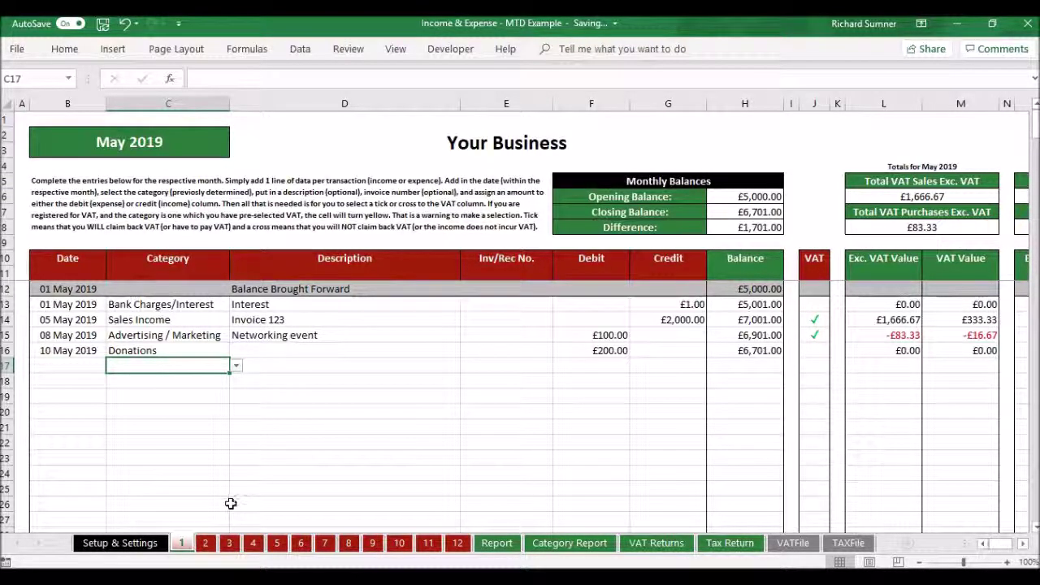
{"action": "left_click", "coordinate": [237, 367]}
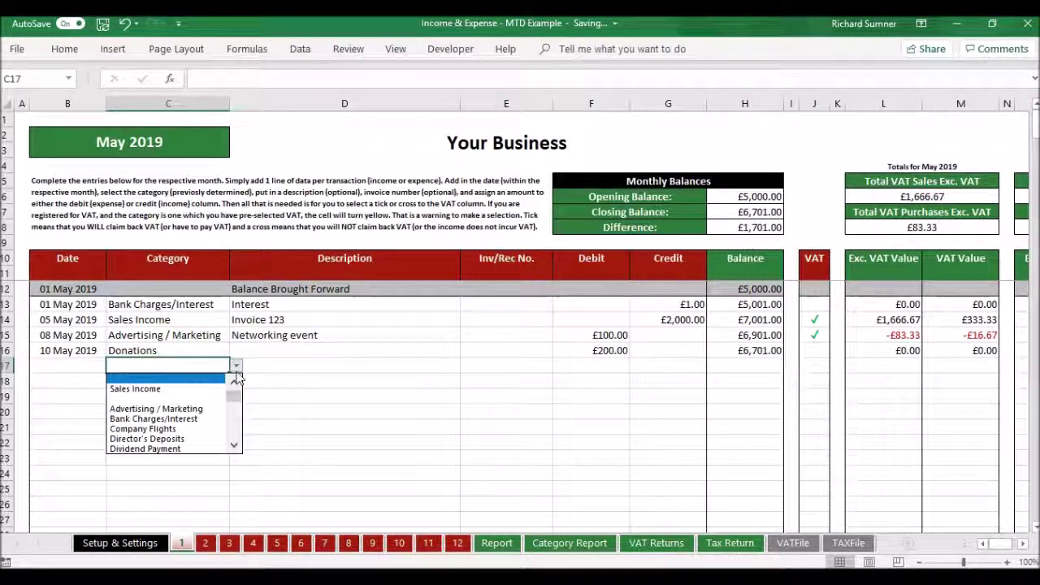
{"action": "left_click", "coordinate": [200, 370]}
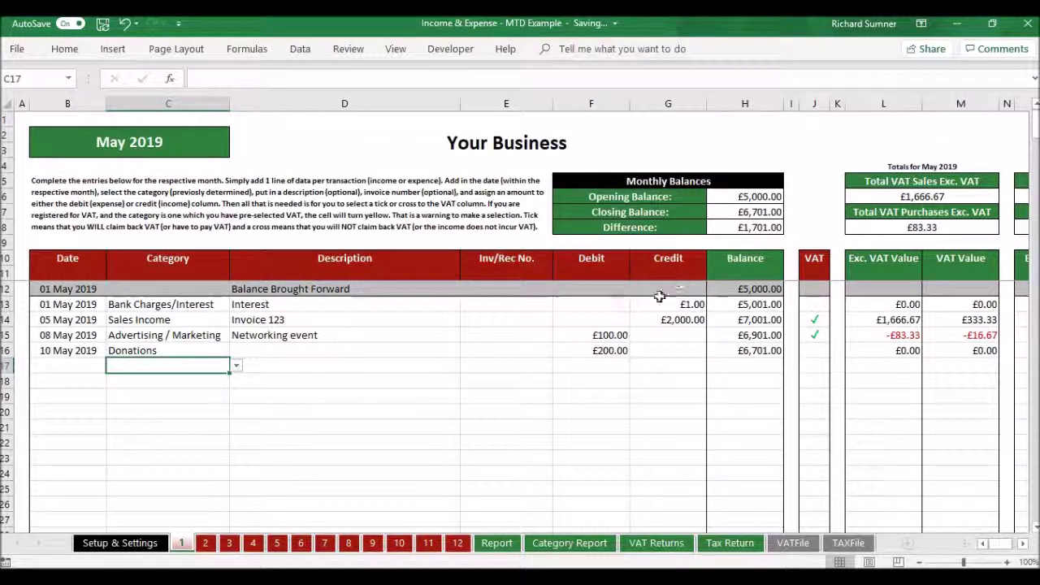
{"action": "left_click", "coordinate": [236, 368]}
{"action": "left_click", "coordinate": [213, 419]}
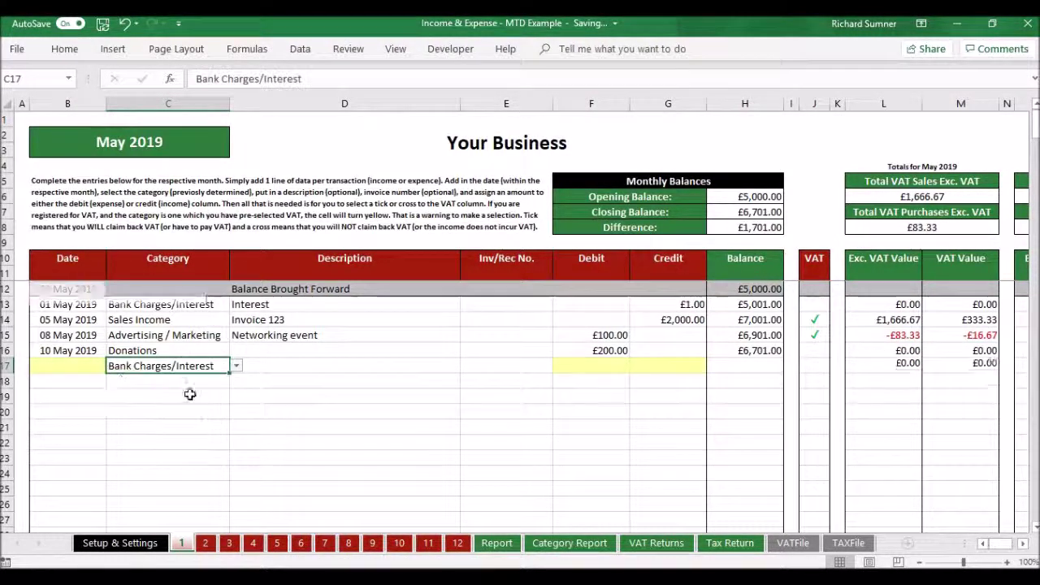
{"action": "left_click", "coordinate": [90, 371]}
{"action": "type", "text": "12 may"}
{"action": "key", "text": "Return"}
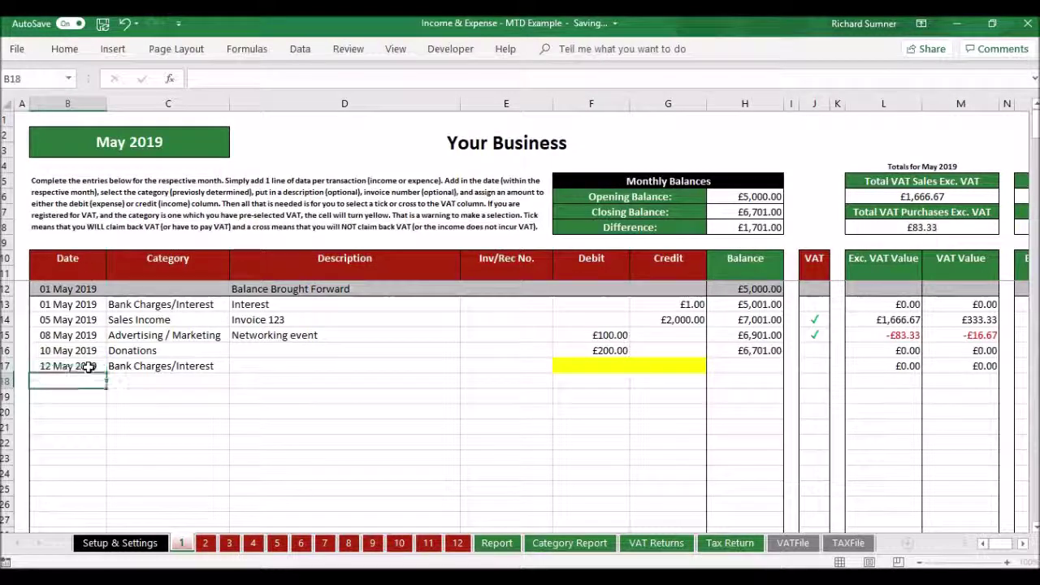
Give the 12 May entry the description Bank Charges and a debit of 5
{"action": "key", "text": "Up"}
{"action": "key", "text": "Right"}
{"action": "key", "text": "Right"}
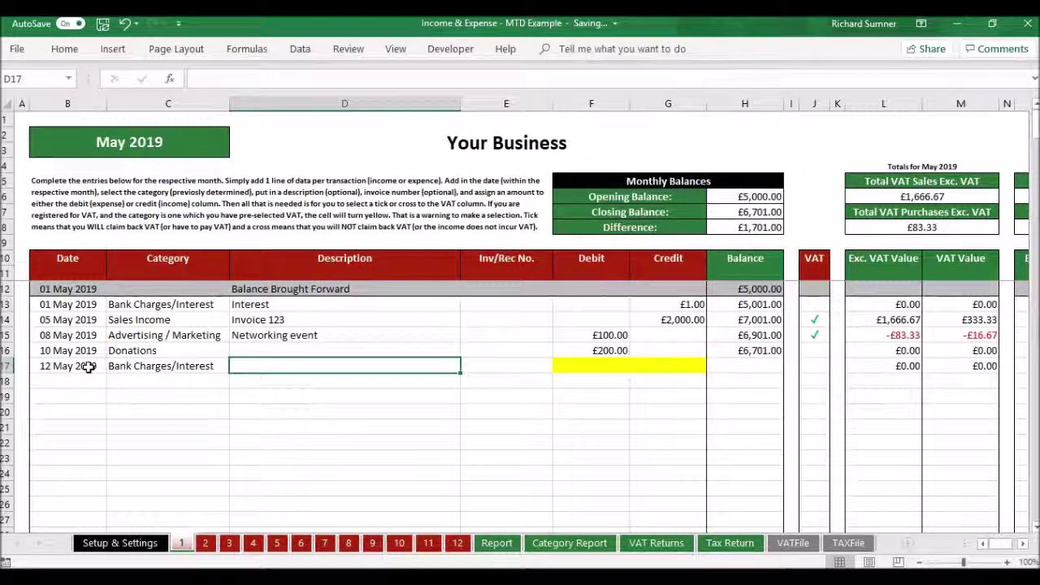
{"action": "type", "text": "Bank C"}
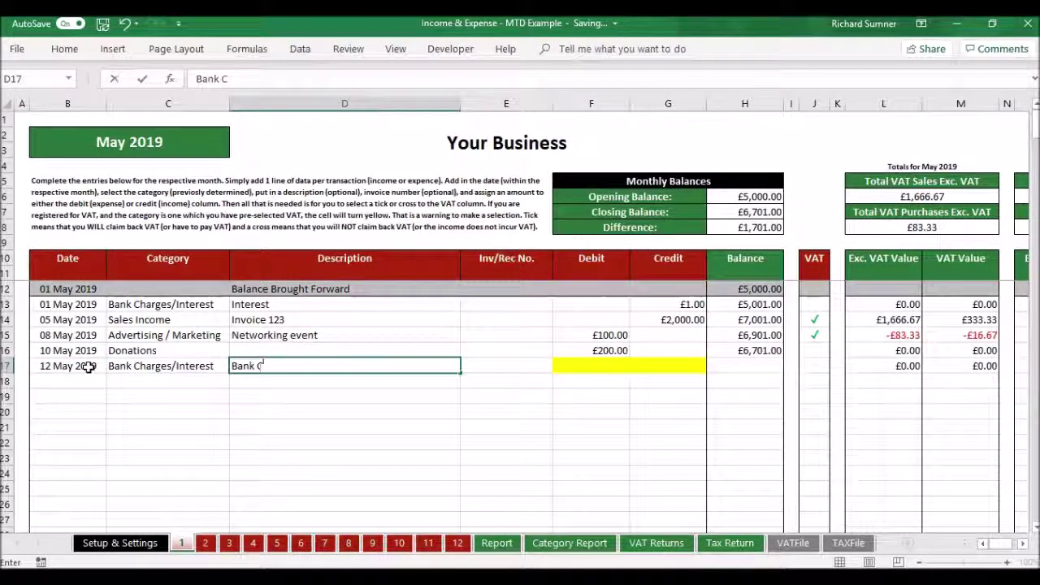
{"action": "type", "text": "harges"}
{"action": "key", "text": "Return"}
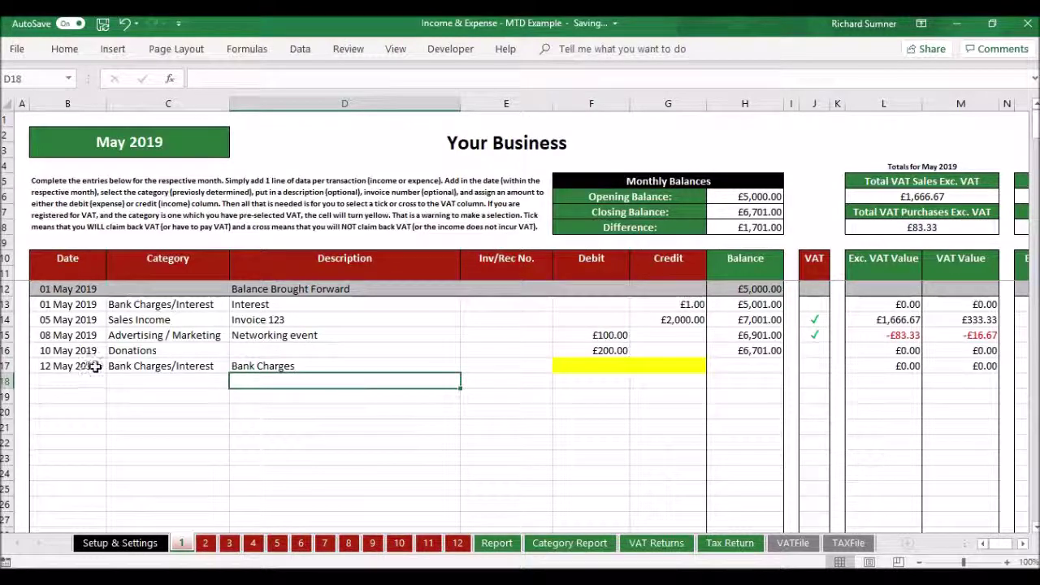
{"action": "left_click", "coordinate": [584, 366]}
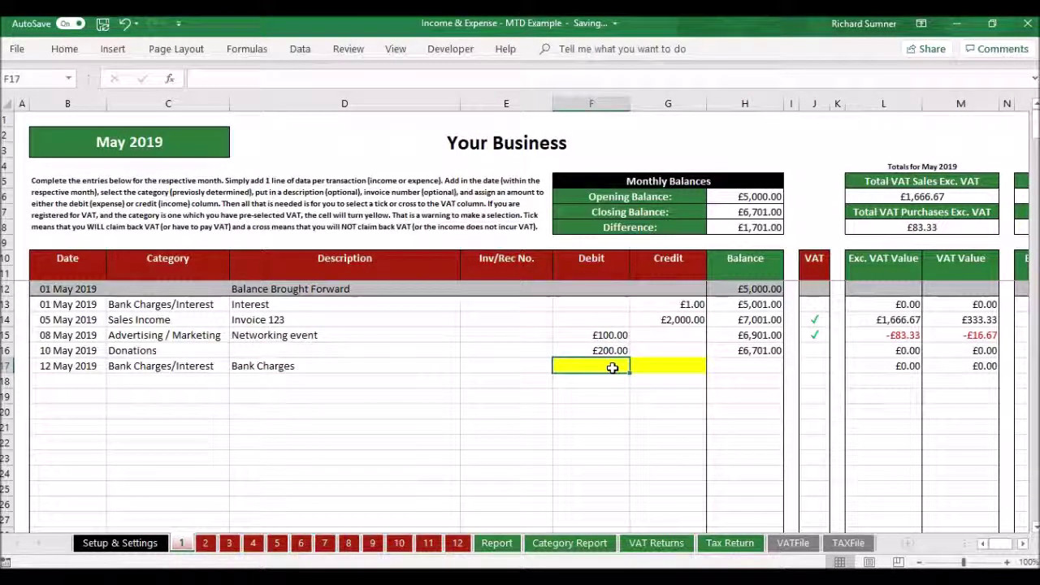
{"action": "type", "text": "5"}
{"action": "key", "text": "Return"}
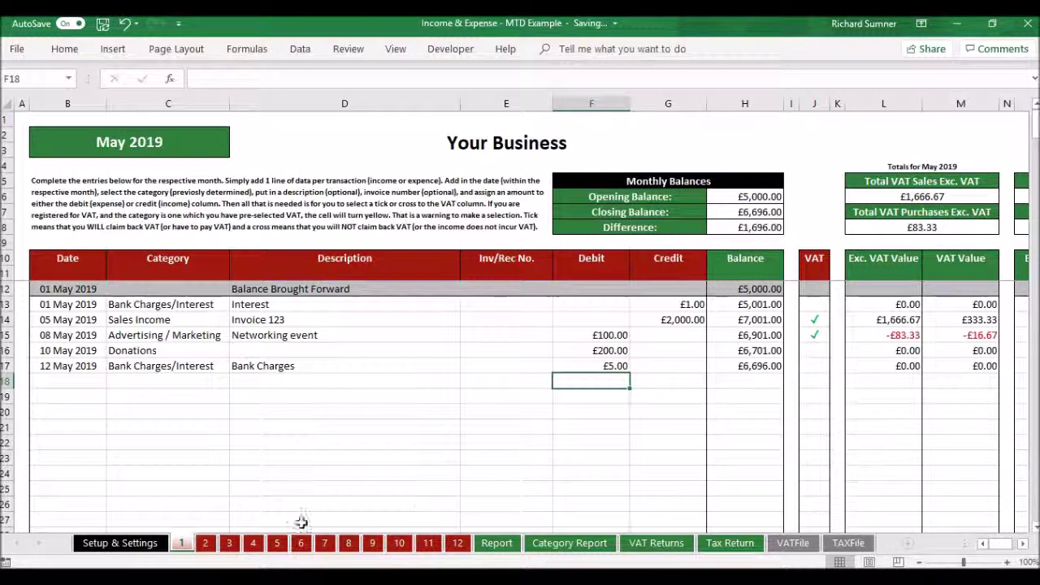
Check the June 2019 sheet's balances and review all the charts on the Report sheet
{"action": "left_click", "coordinate": [206, 543]}
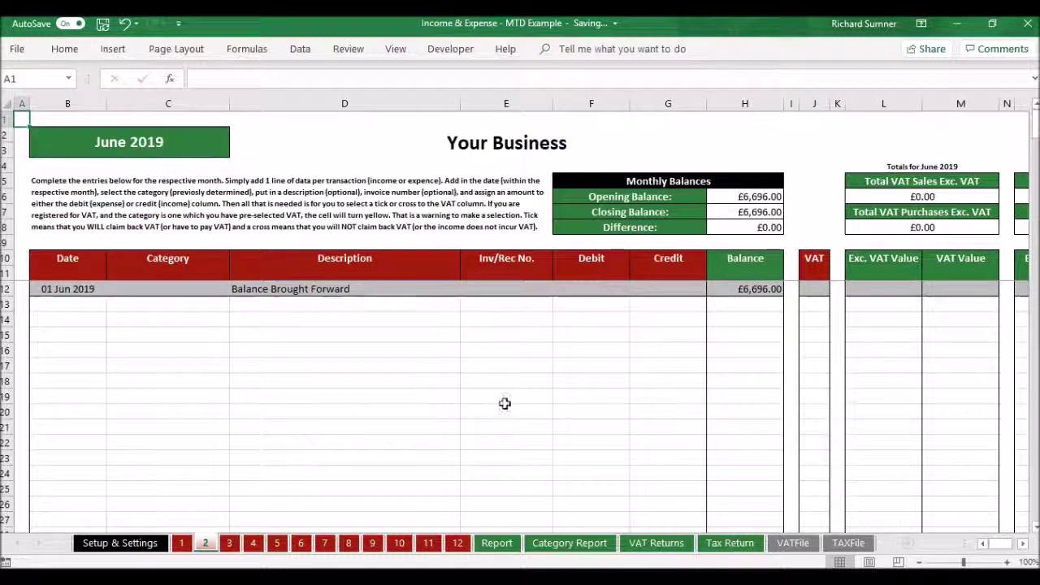
{"action": "left_click", "coordinate": [509, 546]}
{"action": "scroll", "coordinate": [542, 353], "scroll_direction": "down", "scroll_amount": 1}
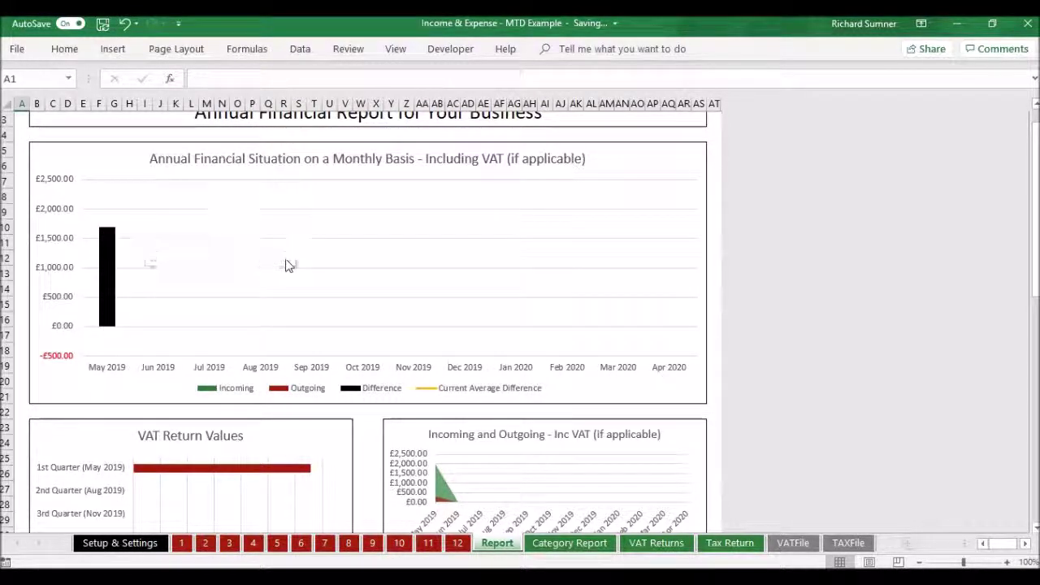
{"action": "scroll", "coordinate": [286, 265], "scroll_direction": "down", "scroll_amount": 2}
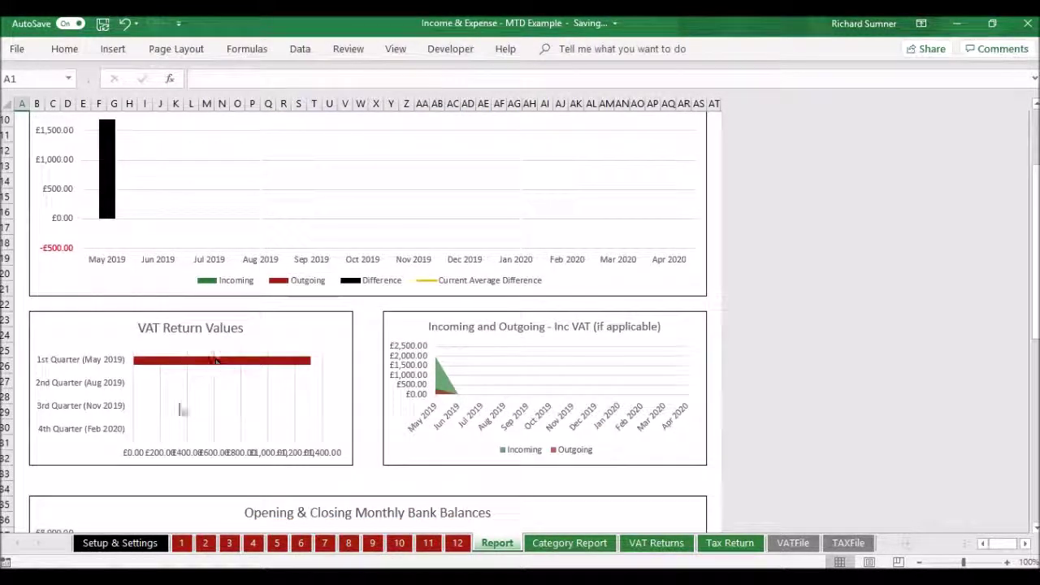
{"action": "scroll", "coordinate": [210, 413], "scroll_direction": "down", "scroll_amount": 2}
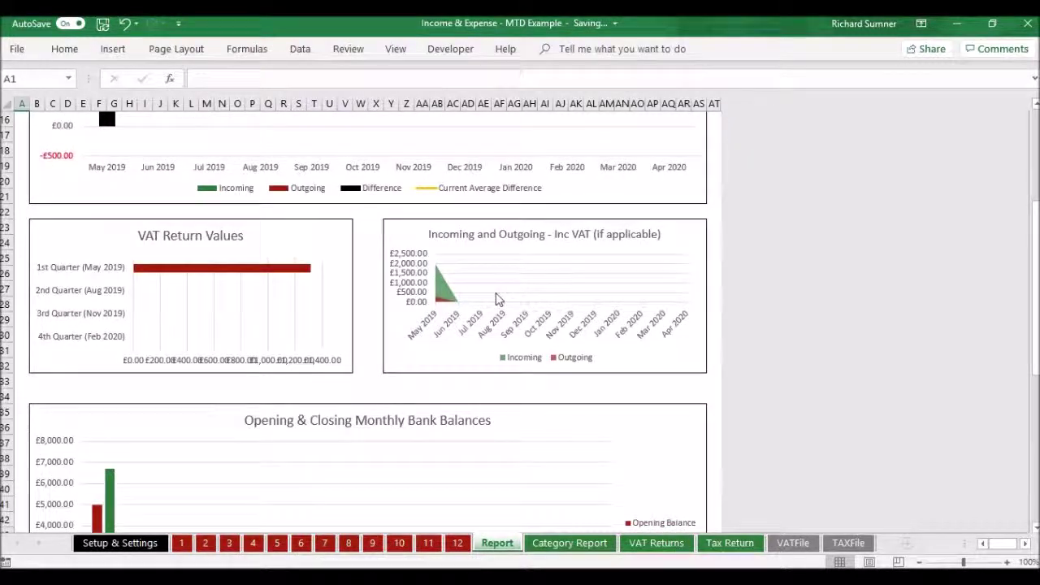
{"action": "scroll", "coordinate": [407, 383], "scroll_direction": "down", "scroll_amount": 1}
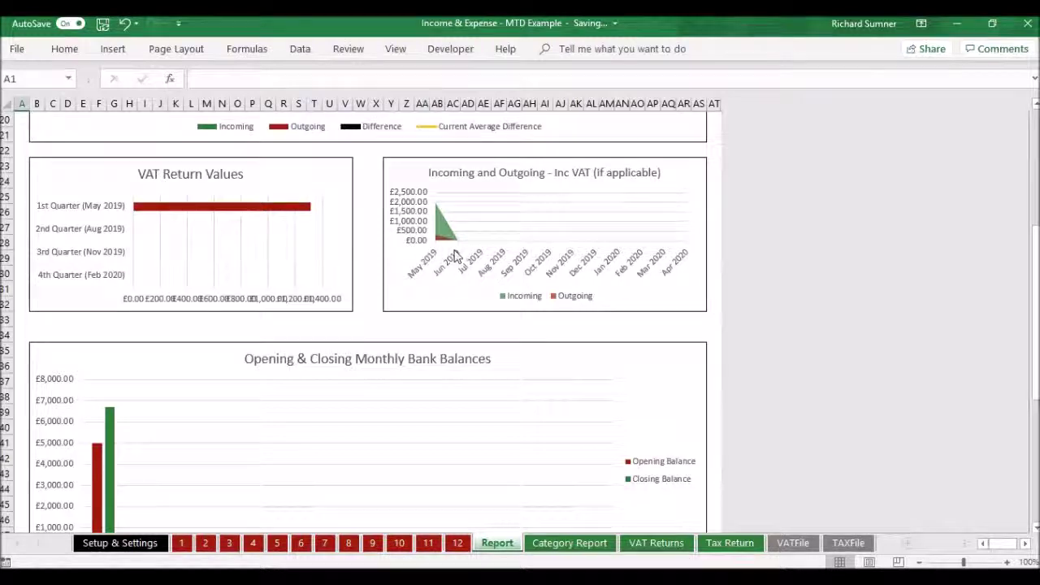
{"action": "scroll", "coordinate": [458, 276], "scroll_direction": "down", "scroll_amount": 2}
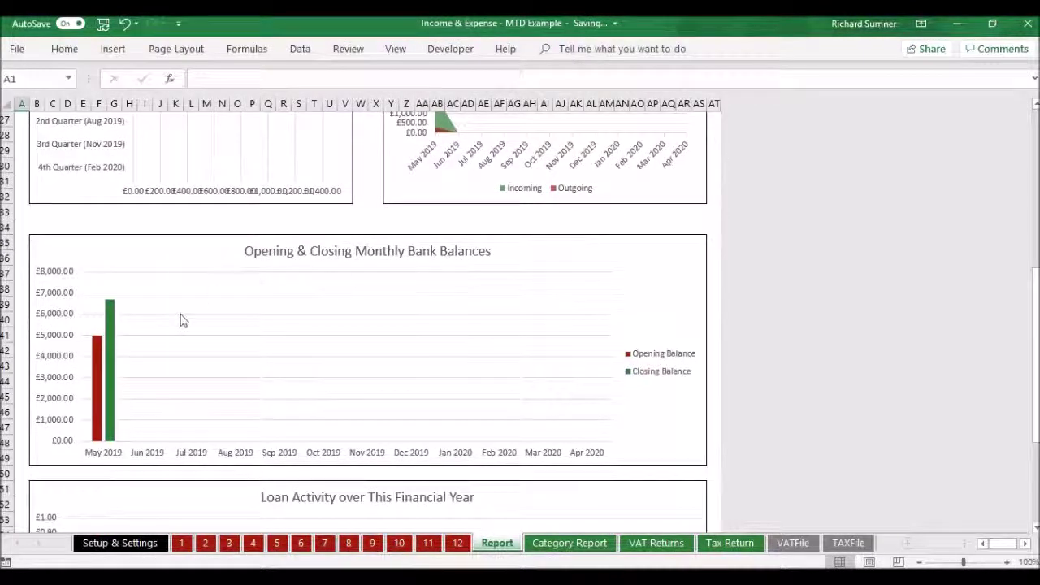
{"action": "scroll", "coordinate": [270, 320], "scroll_direction": "down", "scroll_amount": 5}
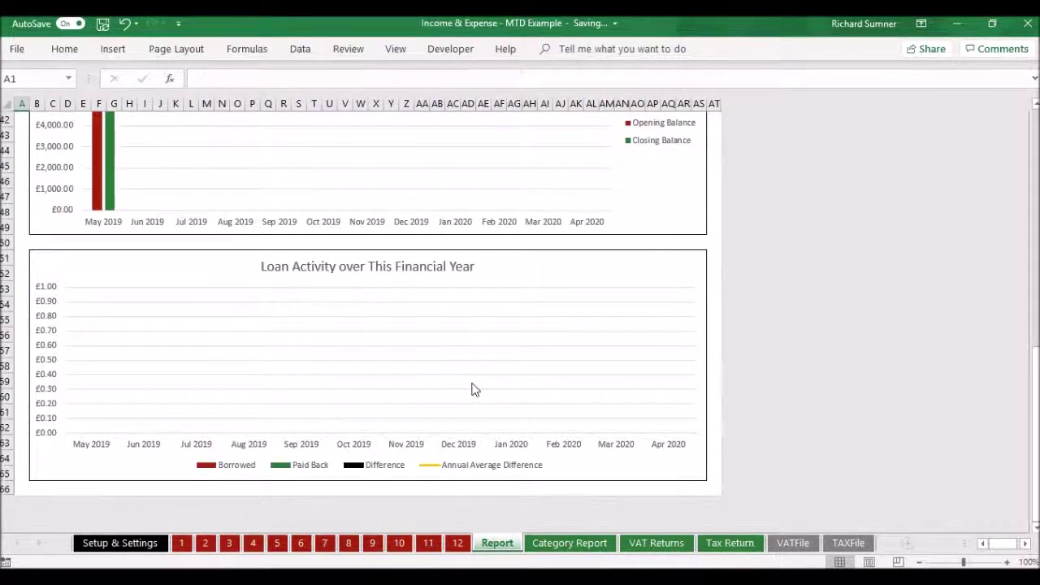
{"action": "scroll", "coordinate": [474, 387], "scroll_direction": "up", "scroll_amount": 14}
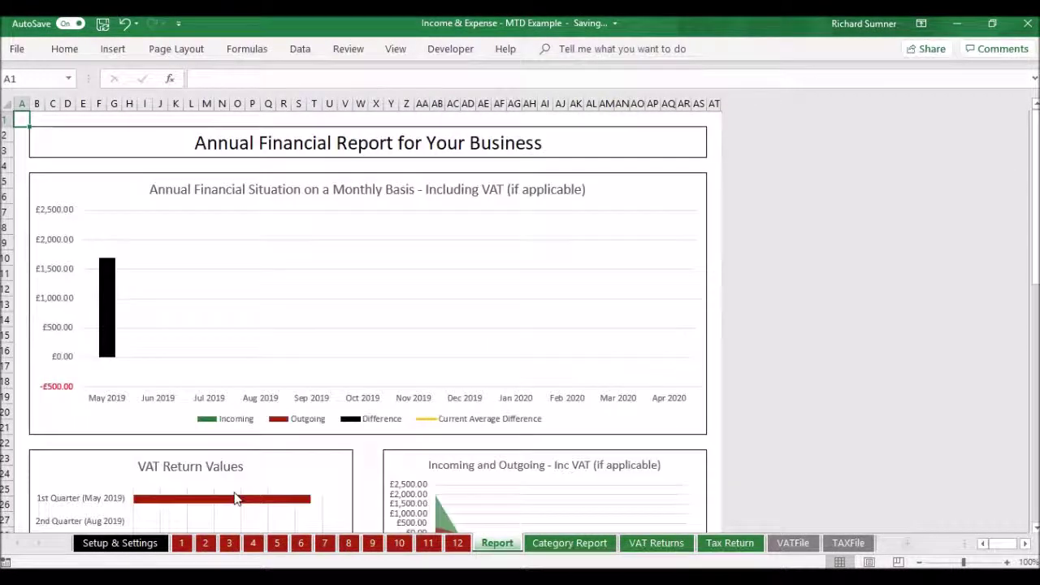
Start a new entry in row 18 of sheet 1, dated 15 May, with the category Director's Deposits
{"action": "left_click", "coordinate": [119, 543]}
{"action": "left_click", "coordinate": [182, 543]}
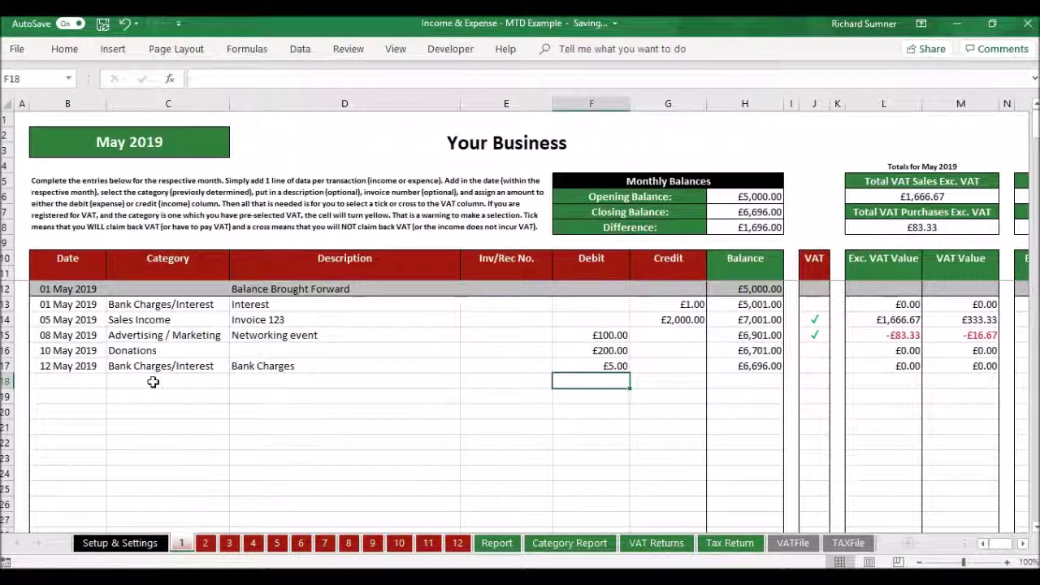
{"action": "left_click", "coordinate": [100, 381]}
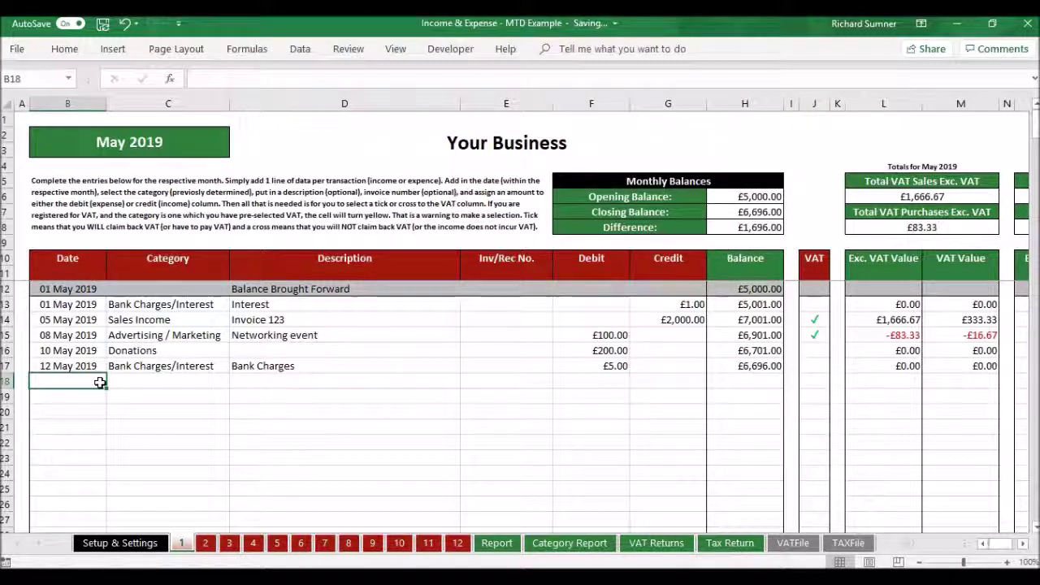
{"action": "type", "text": "15 may"}
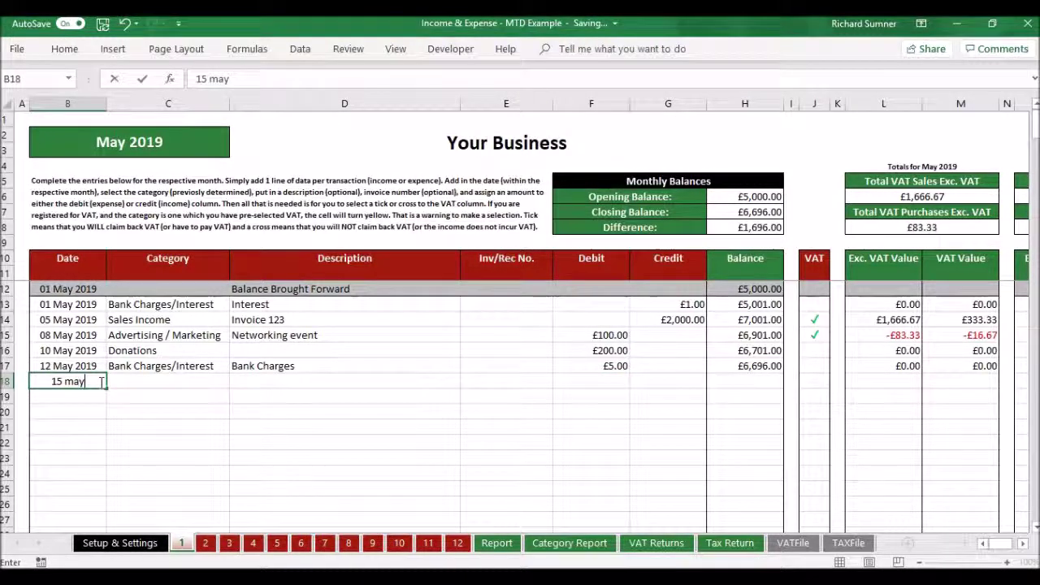
{"action": "key", "text": "Return"}
{"action": "left_click", "coordinate": [149, 378]}
{"action": "left_click", "coordinate": [236, 381]}
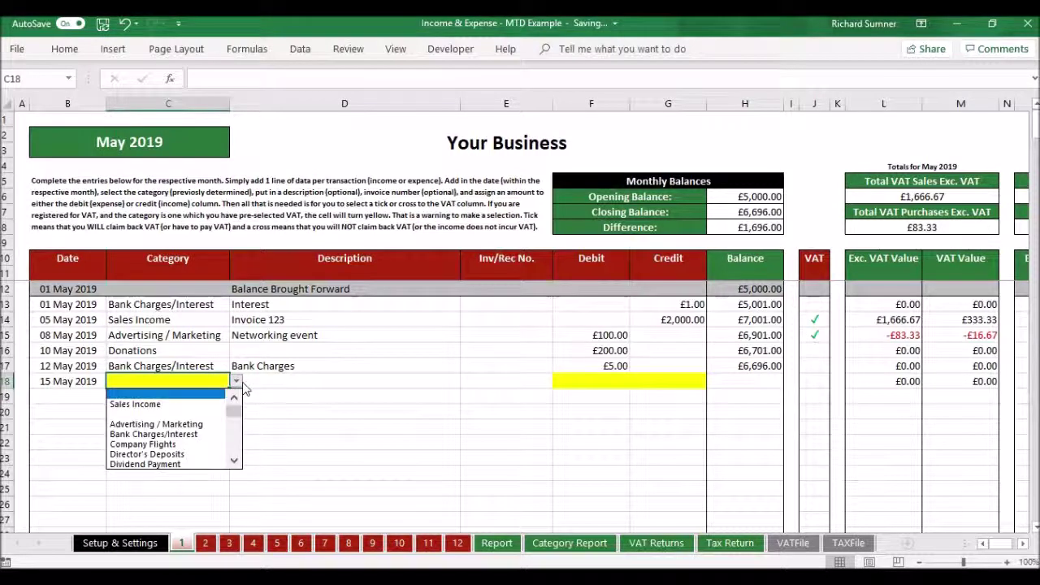
{"action": "left_click", "coordinate": [213, 454]}
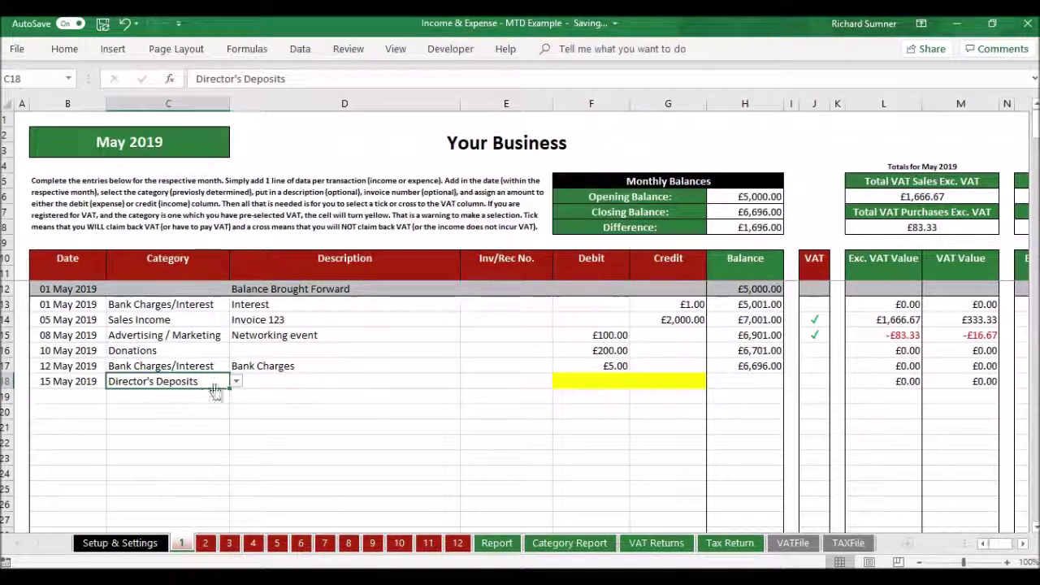
Enter a debit of 500 for the Director's Deposits entry
{"action": "left_click", "coordinate": [605, 385]}
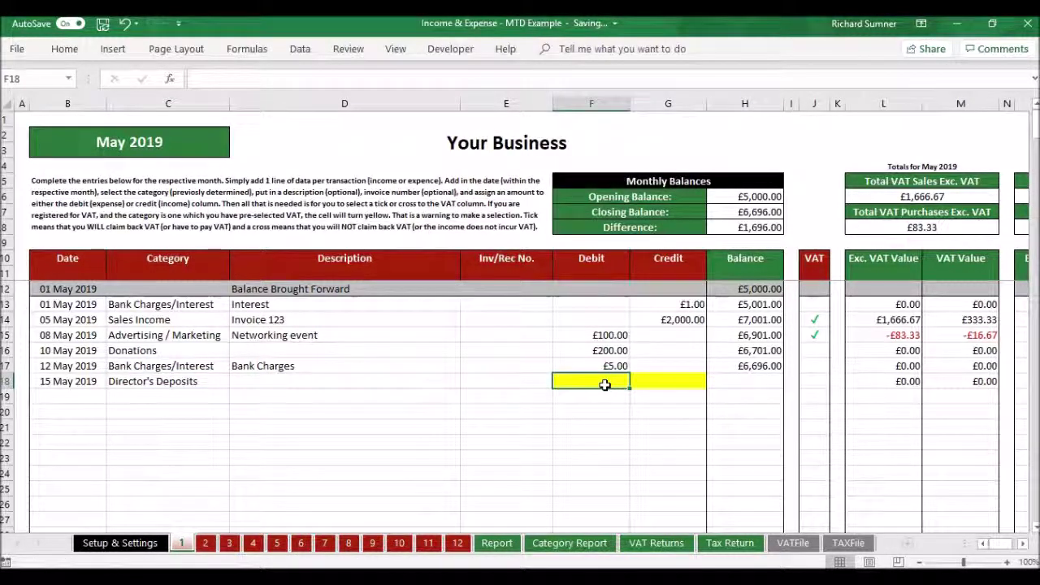
{"action": "left_click", "coordinate": [663, 382]}
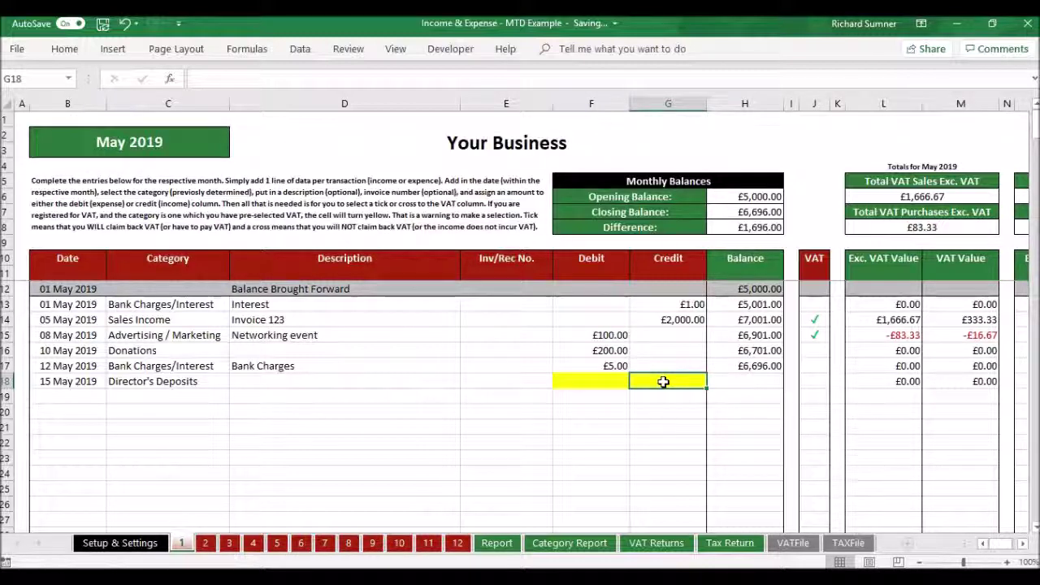
{"action": "left_click", "coordinate": [609, 384]}
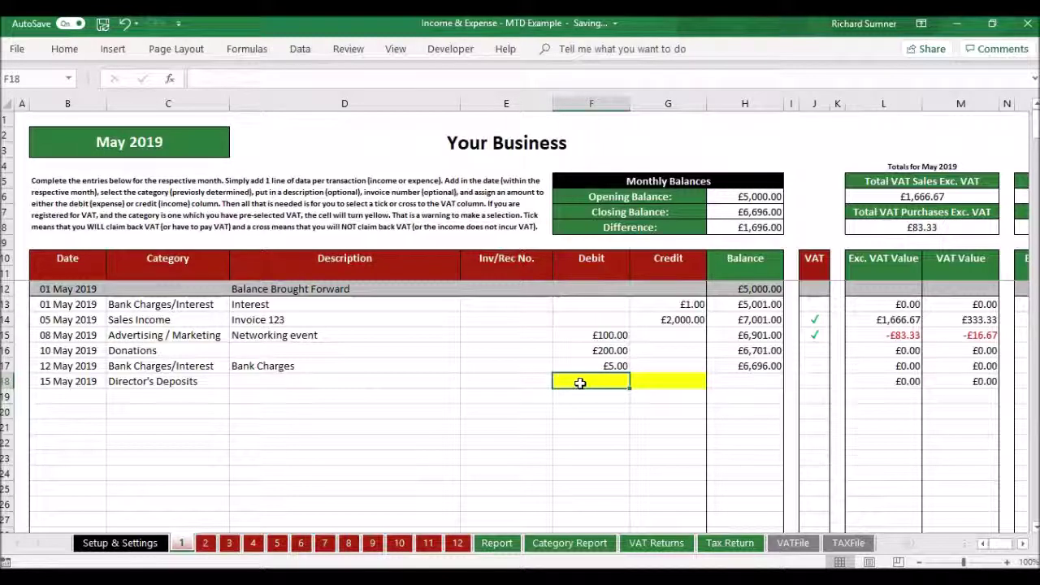
{"action": "type", "text": "200"}
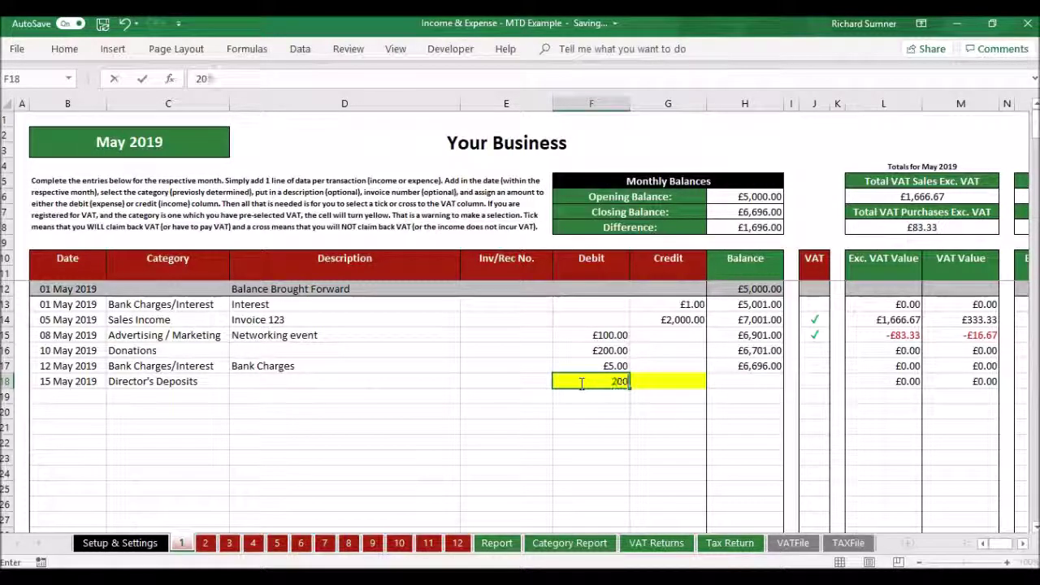
{"action": "key", "text": "BackSpace"}
{"action": "key", "text": "BackSpace"}
{"action": "key", "text": "BackSpace"}
{"action": "type", "text": "500"}
{"action": "key", "text": "Return"}
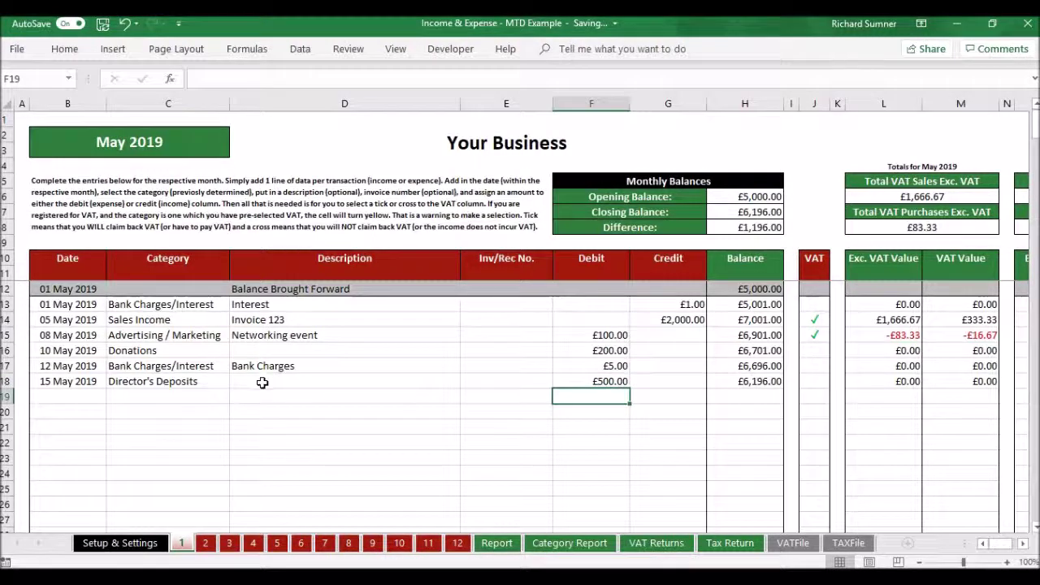
Give the 15 May Director's Deposits entry the description Repayment to director
{"action": "left_click", "coordinate": [263, 382]}
{"action": "type", "text": "Repa"}
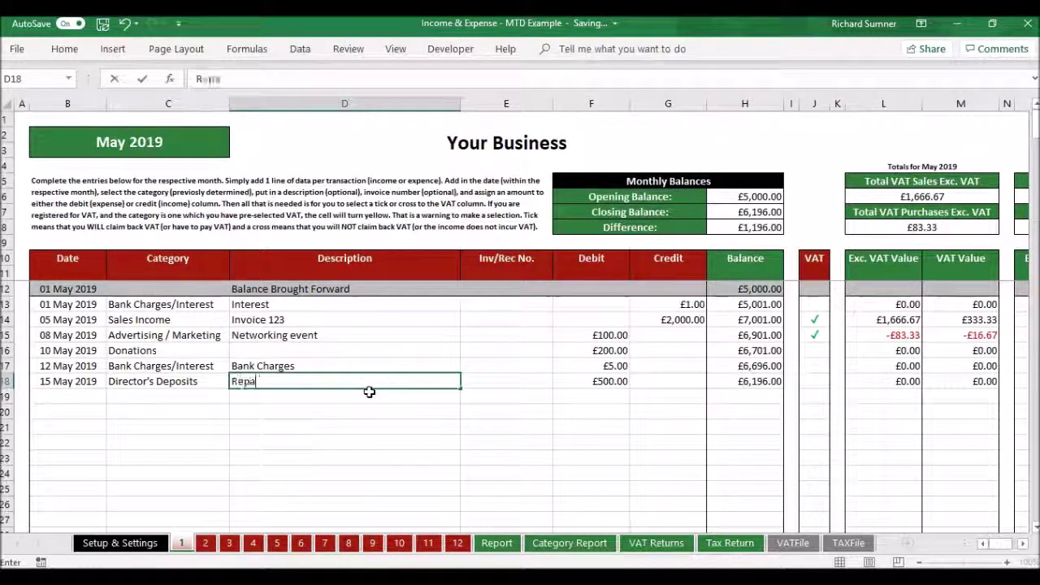
{"action": "type", "text": "yment to director"}
{"action": "key", "text": "Return"}
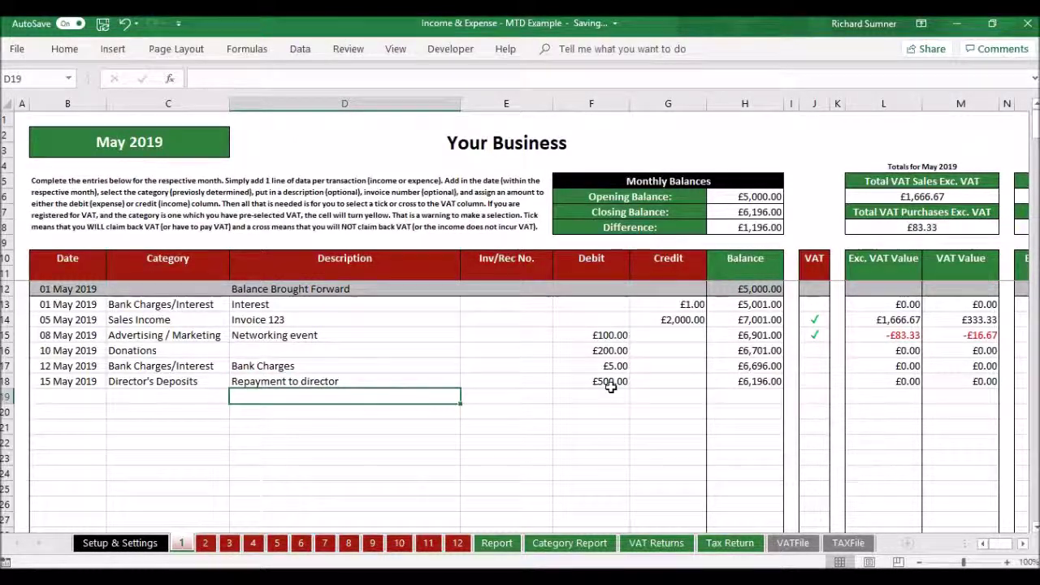
Examine the Loan Activity over This Financial Year chart on the Report sheet
{"action": "left_click", "coordinate": [504, 552]}
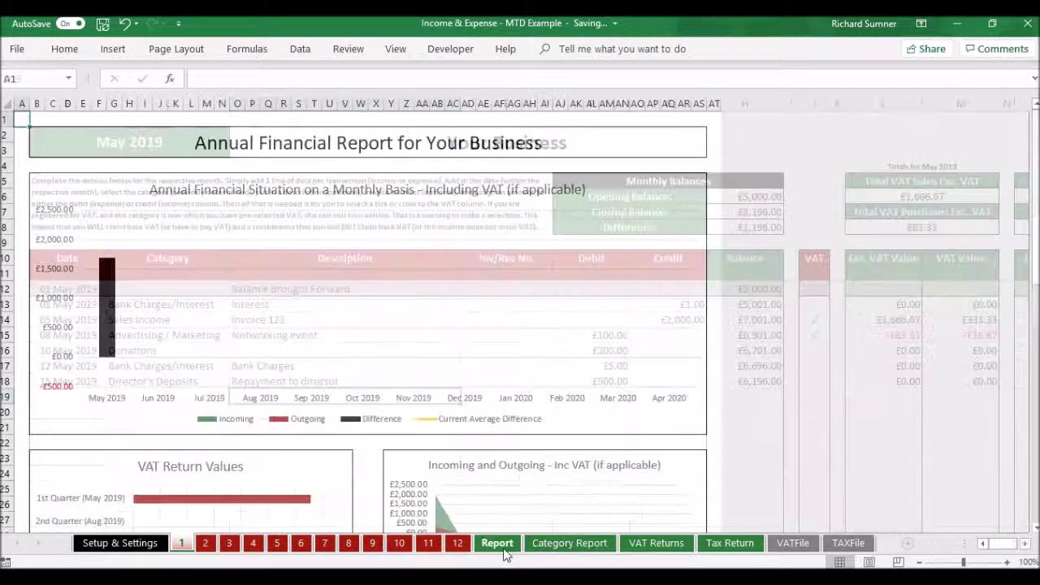
{"action": "scroll", "coordinate": [525, 360], "scroll_direction": "down", "scroll_amount": 13}
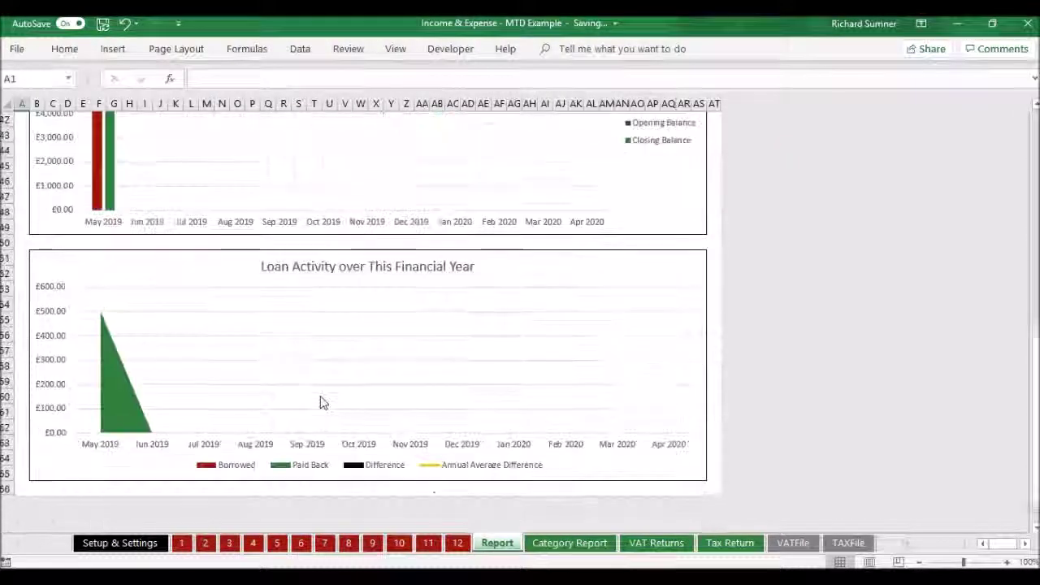
{"action": "scroll", "coordinate": [321, 402], "scroll_direction": "down", "scroll_amount": 2}
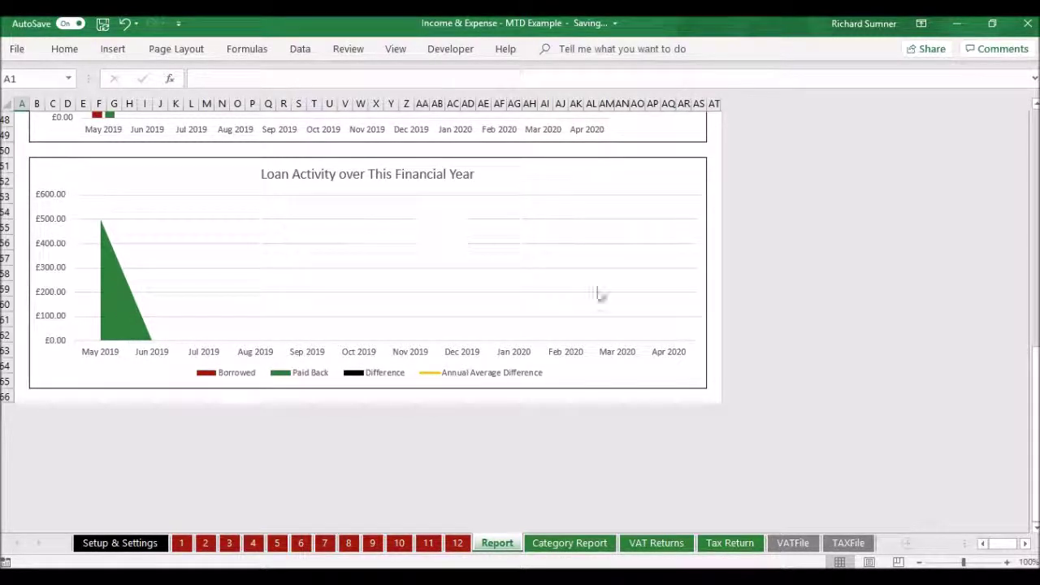
{"action": "scroll", "coordinate": [598, 294], "scroll_direction": "up", "scroll_amount": 15}
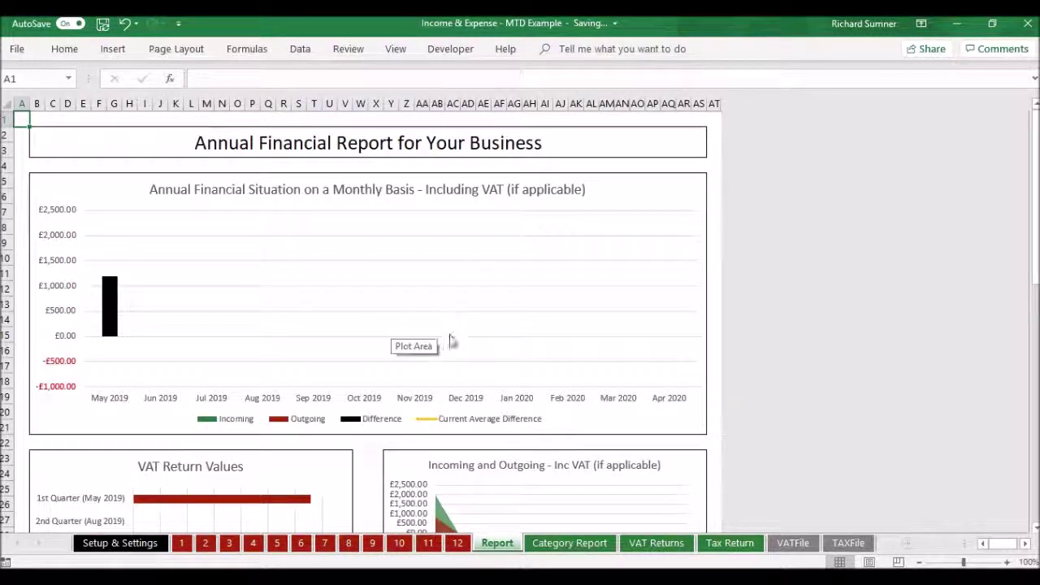
Show the Sales Income category on the Category Report sheet
{"action": "left_click", "coordinate": [570, 543]}
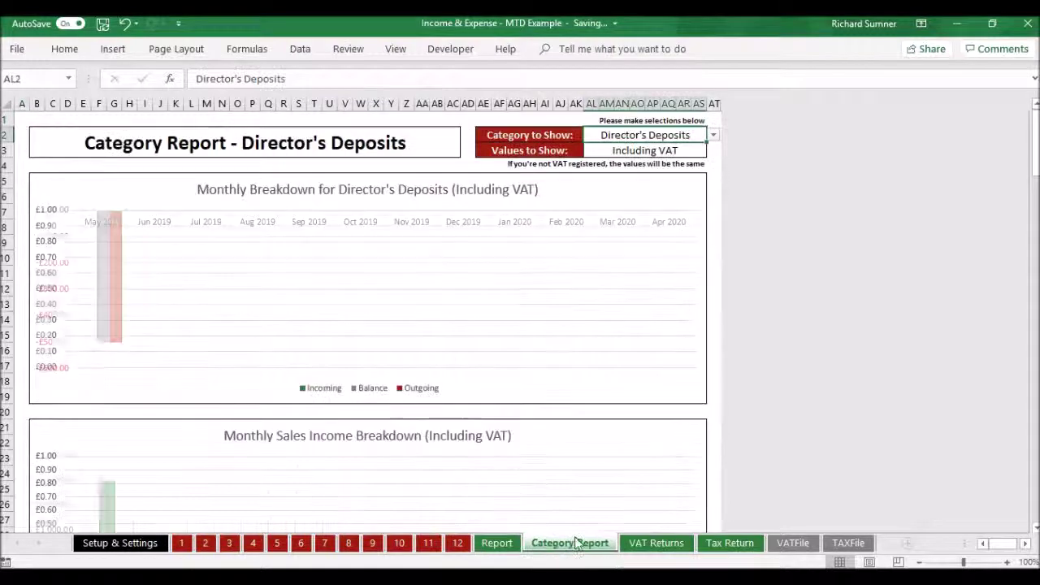
{"action": "left_click", "coordinate": [713, 137]}
{"action": "scroll", "coordinate": [667, 179], "scroll_direction": "up", "scroll_amount": 2}
{"action": "left_click", "coordinate": [681, 160]}
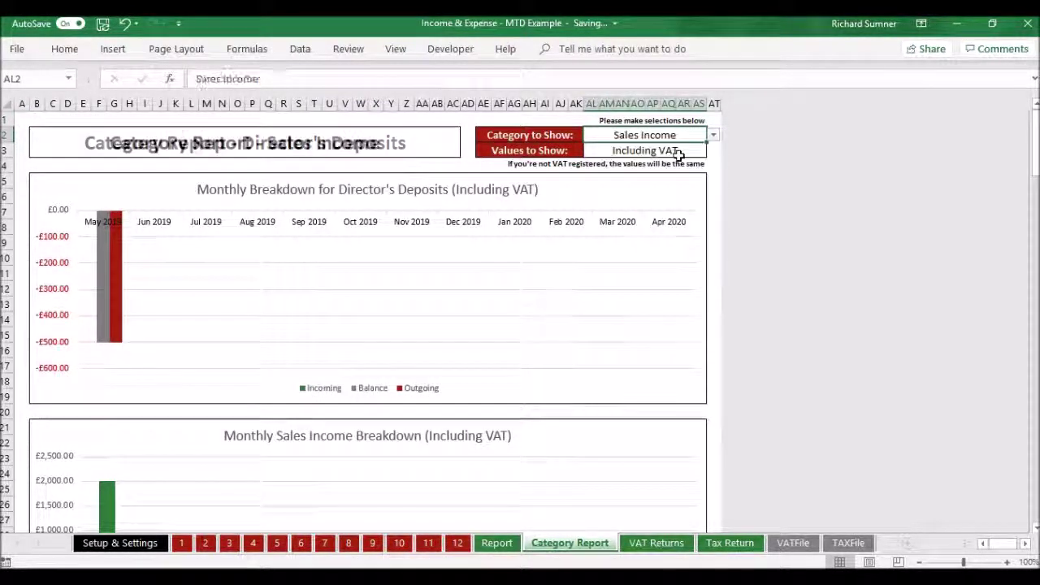
Set the Category Report to Bank Charges/Interest and look over its monthly breakdown charts
{"action": "left_click", "coordinate": [711, 138]}
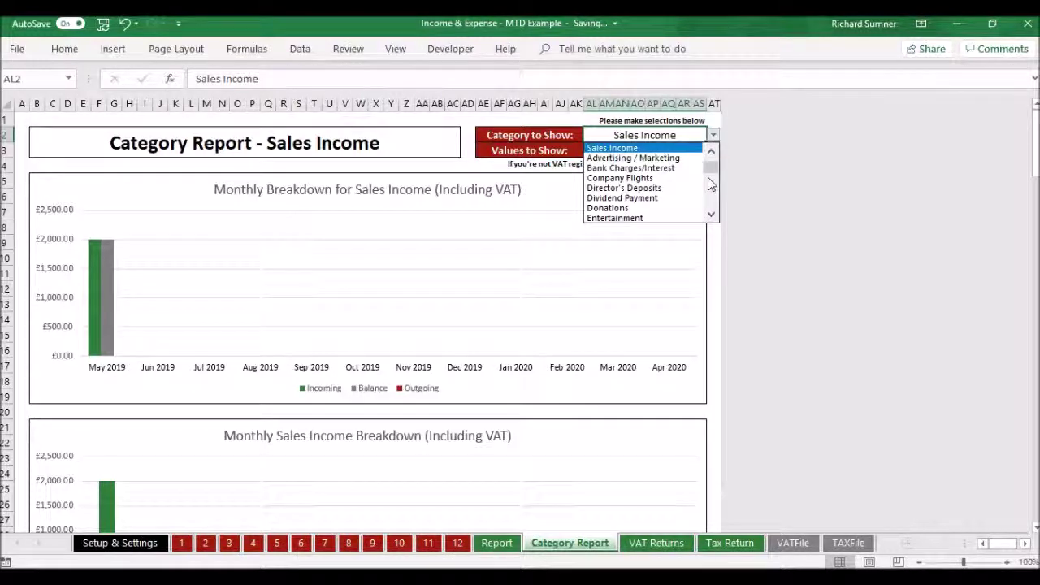
{"action": "left_click", "coordinate": [685, 177]}
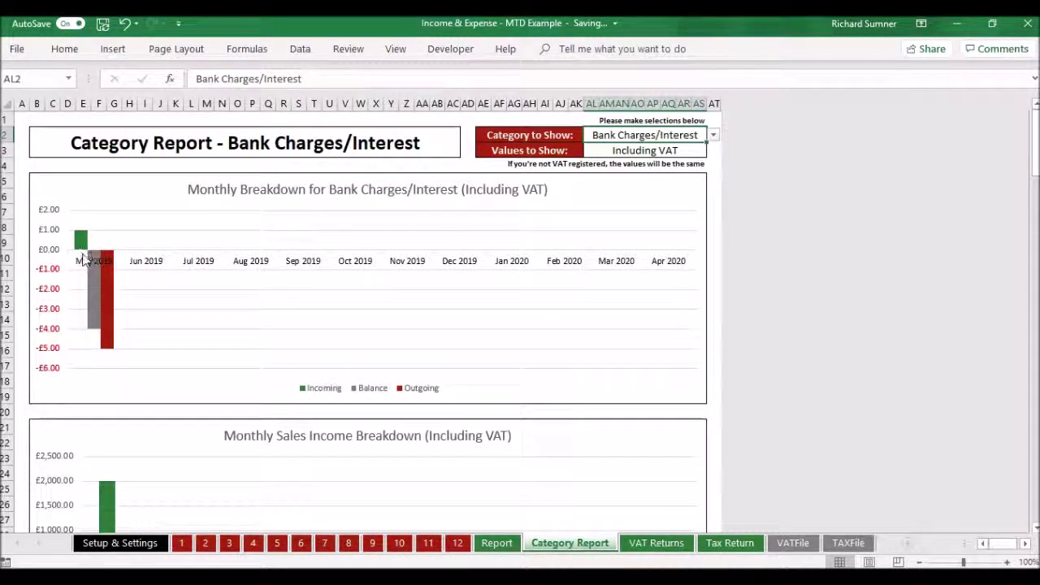
{"action": "mouse_move", "coordinate": [81, 240]}
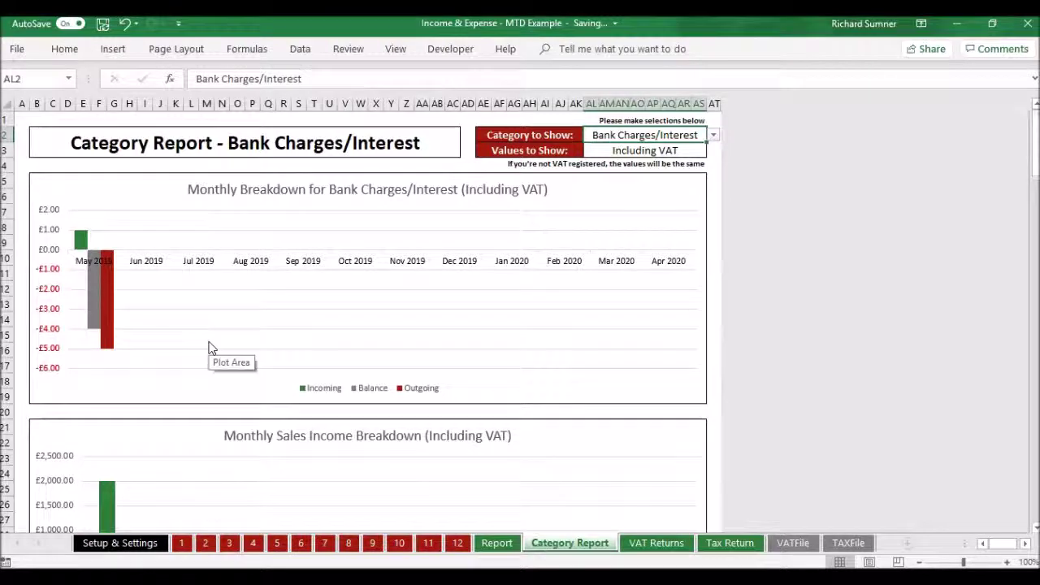
{"action": "scroll", "coordinate": [208, 347], "scroll_direction": "down", "scroll_amount": 4}
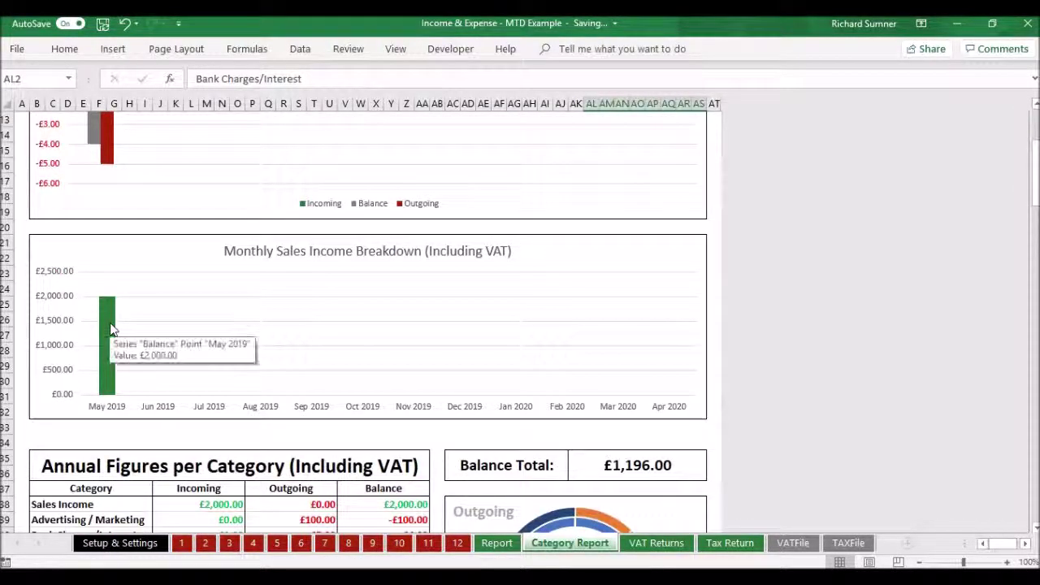
{"action": "scroll", "coordinate": [111, 329], "scroll_direction": "down", "scroll_amount": 2}
{"action": "scroll", "coordinate": [353, 217], "scroll_direction": "up", "scroll_amount": 6}
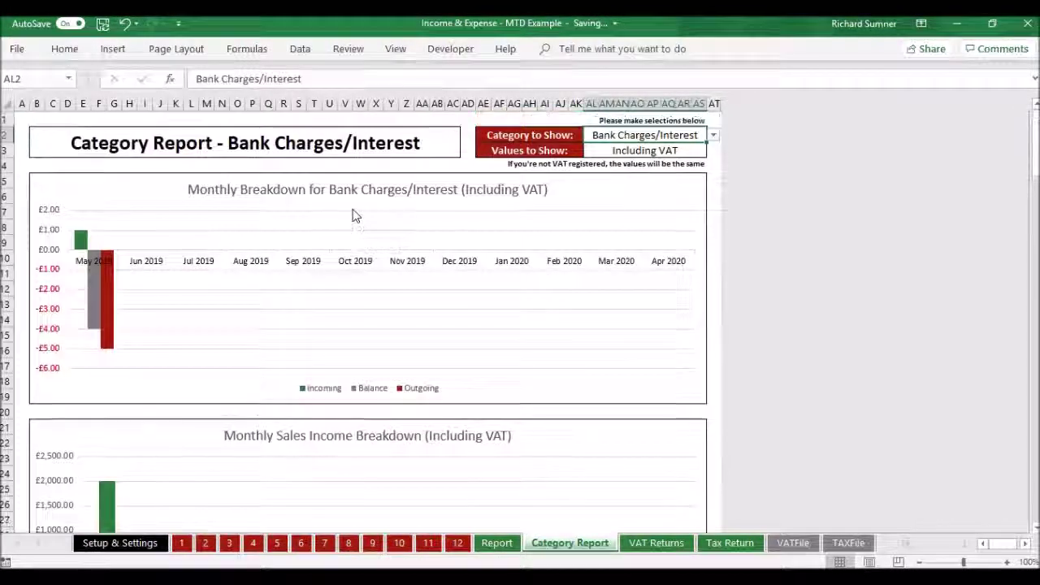
Switch the Category Report's values to Excluding VAT and return them to Including VAT
{"action": "left_click", "coordinate": [691, 149]}
{"action": "left_click", "coordinate": [713, 151]}
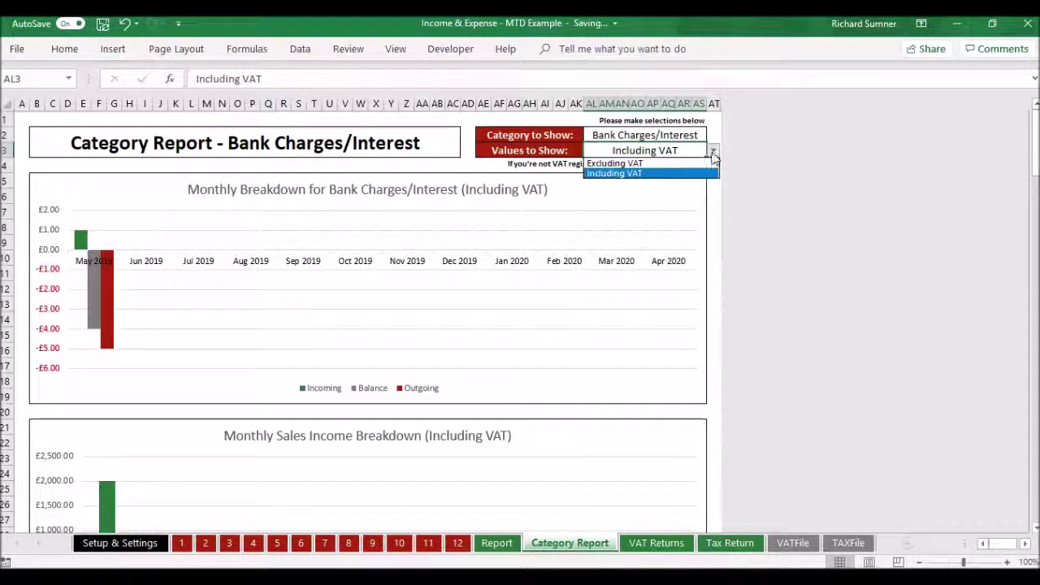
{"action": "left_click", "coordinate": [689, 174]}
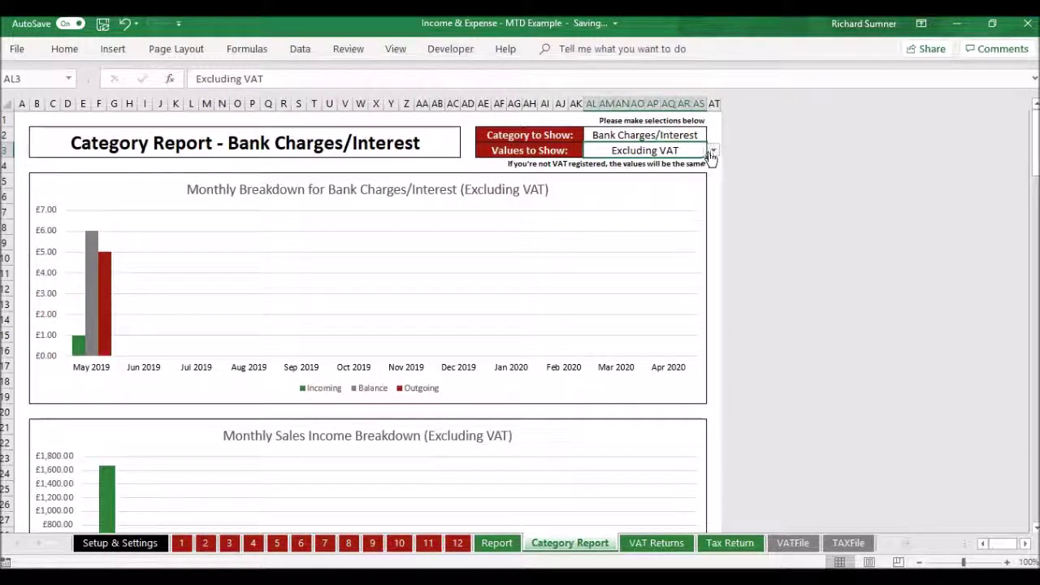
{"action": "left_click", "coordinate": [713, 151]}
{"action": "left_click", "coordinate": [689, 174]}
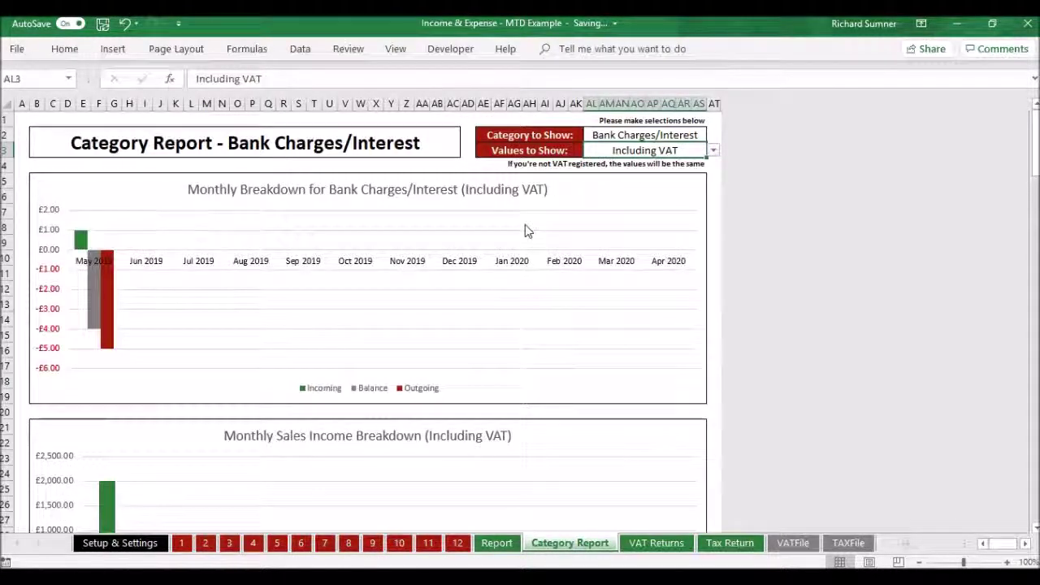
Examine the annual figures per category and the monthly incoming, outgoing and difference breakdown tables
{"action": "scroll", "coordinate": [525, 231], "scroll_direction": "down", "scroll_amount": 6}
{"action": "scroll", "coordinate": [526, 231], "scroll_direction": "down", "scroll_amount": 5}
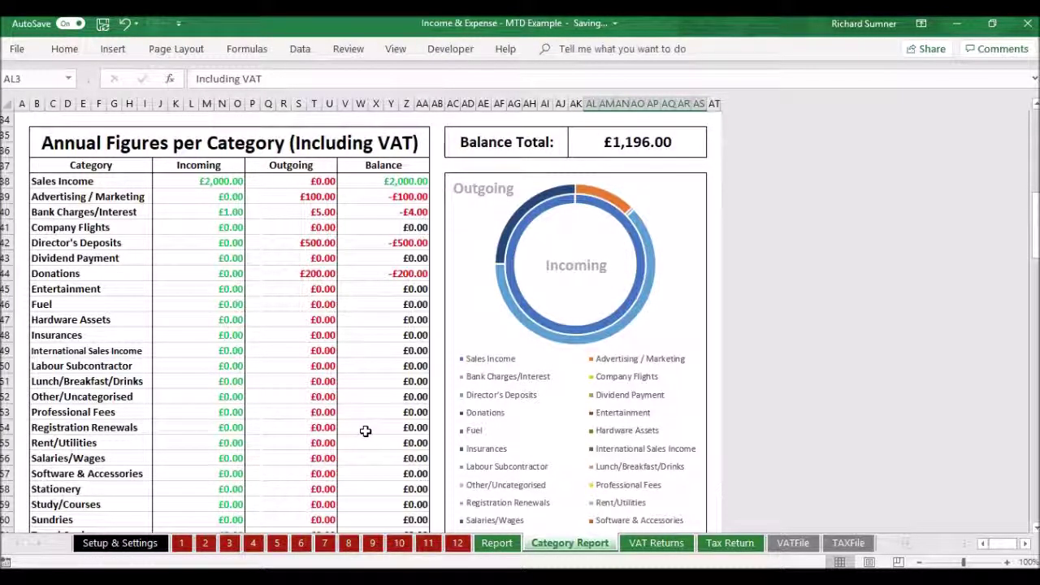
{"action": "scroll", "coordinate": [366, 429], "scroll_direction": "down", "scroll_amount": 1}
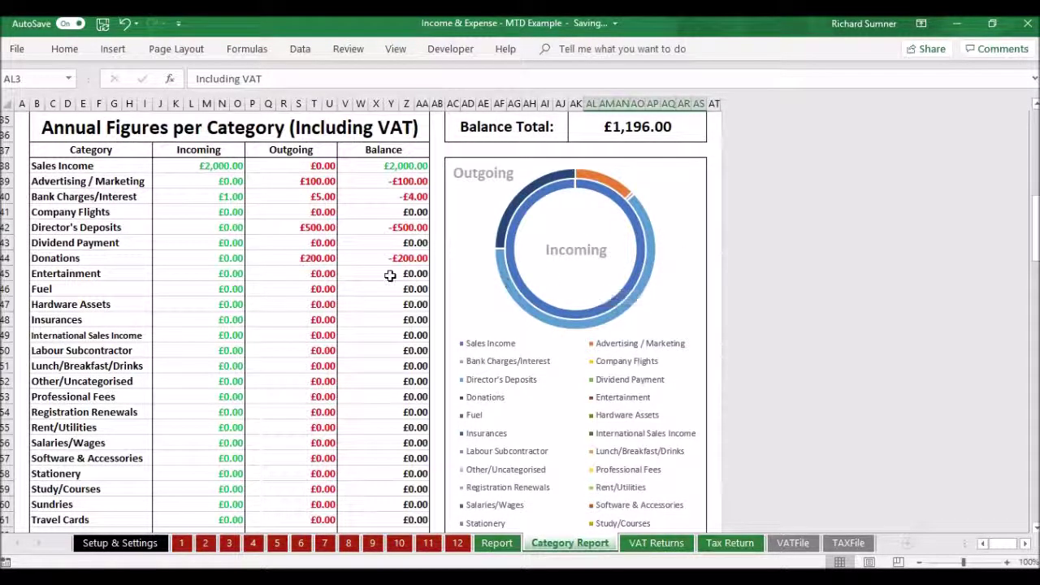
{"action": "scroll", "coordinate": [390, 276], "scroll_direction": "down", "scroll_amount": 1}
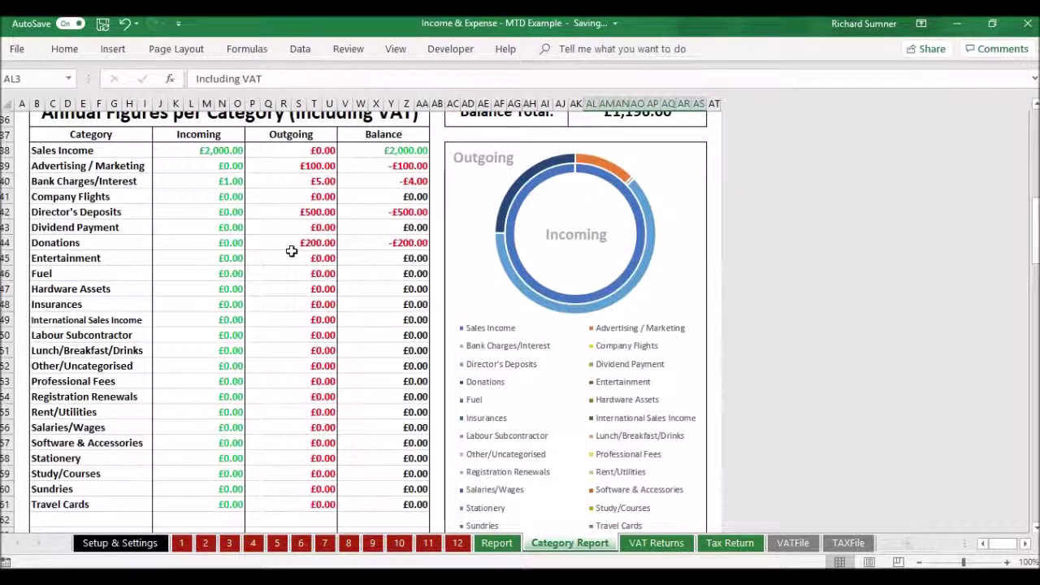
{"action": "scroll", "coordinate": [291, 251], "scroll_direction": "down", "scroll_amount": 7}
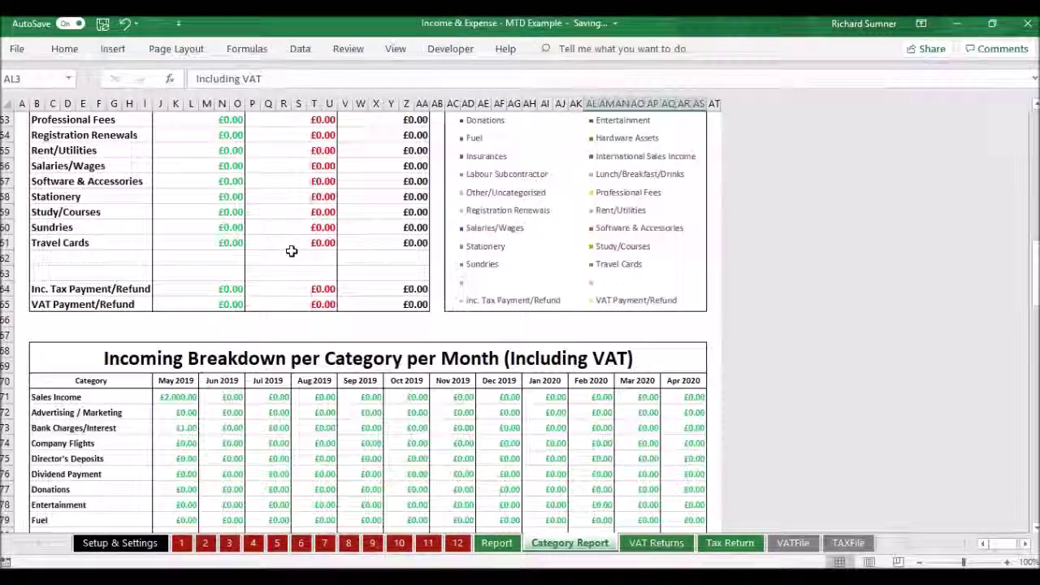
{"action": "scroll", "coordinate": [291, 251], "scroll_direction": "down", "scroll_amount": 1}
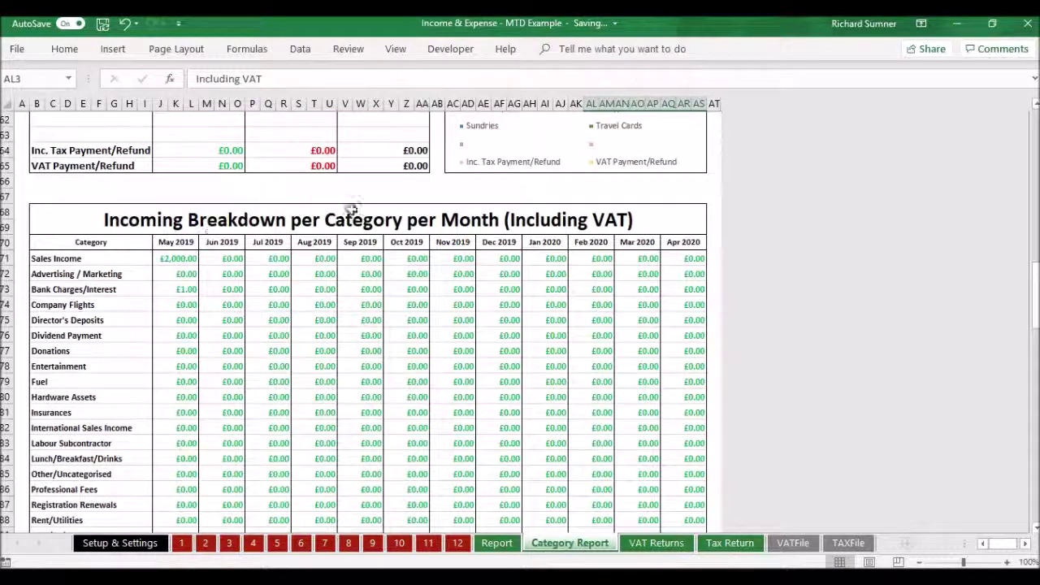
{"action": "scroll", "coordinate": [379, 209], "scroll_direction": "down", "scroll_amount": 8}
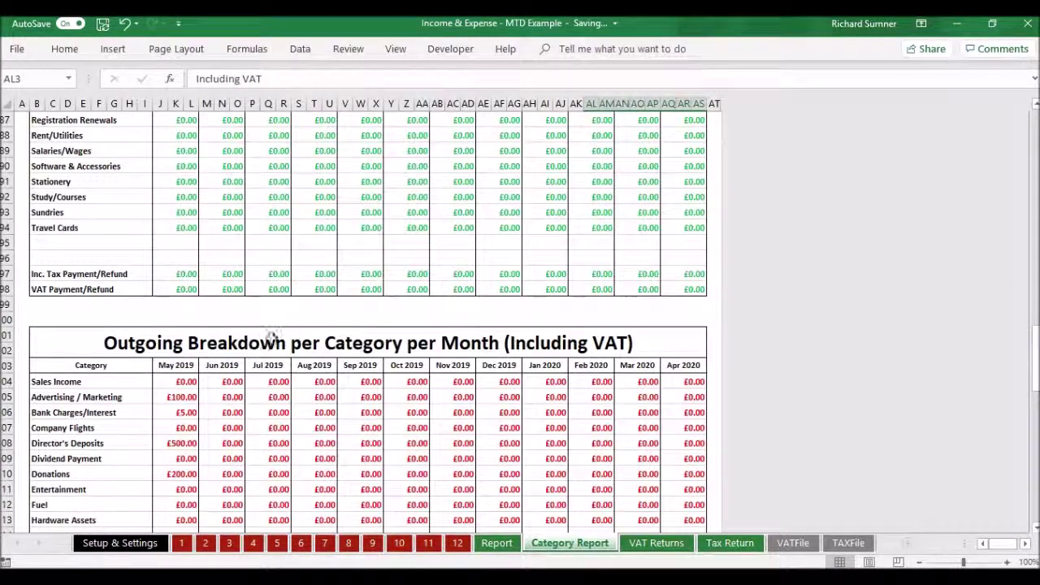
{"action": "scroll", "coordinate": [392, 342], "scroll_direction": "down", "scroll_amount": 11}
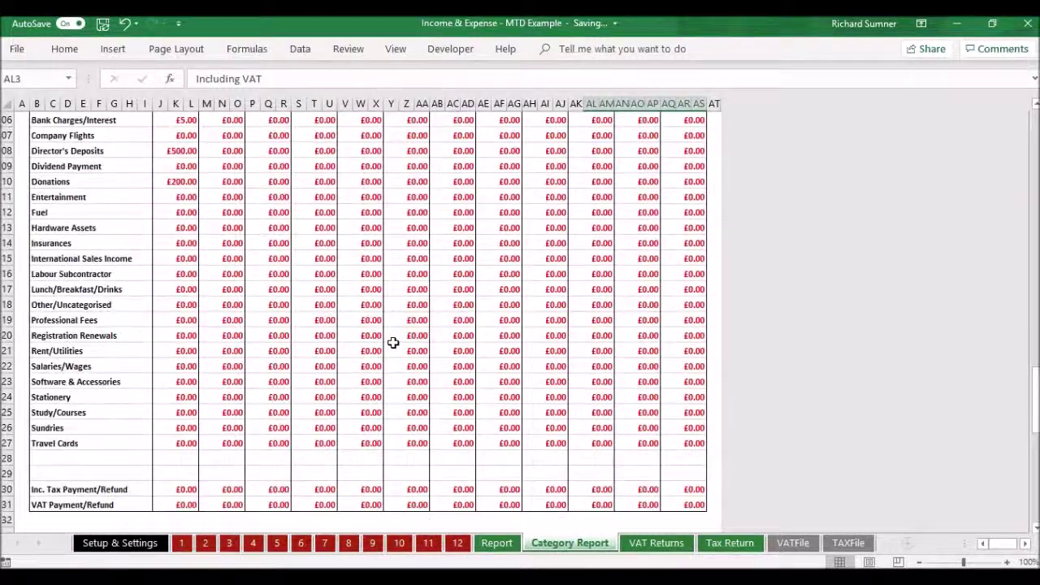
{"action": "scroll", "coordinate": [393, 343], "scroll_direction": "down", "scroll_amount": 2}
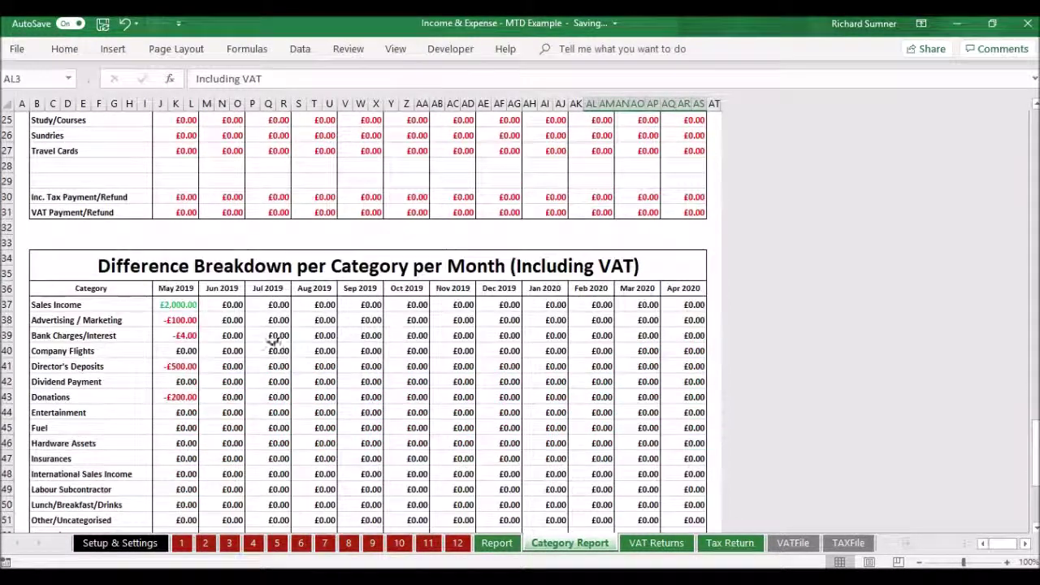
{"action": "scroll", "coordinate": [244, 440], "scroll_direction": "down", "scroll_amount": 3}
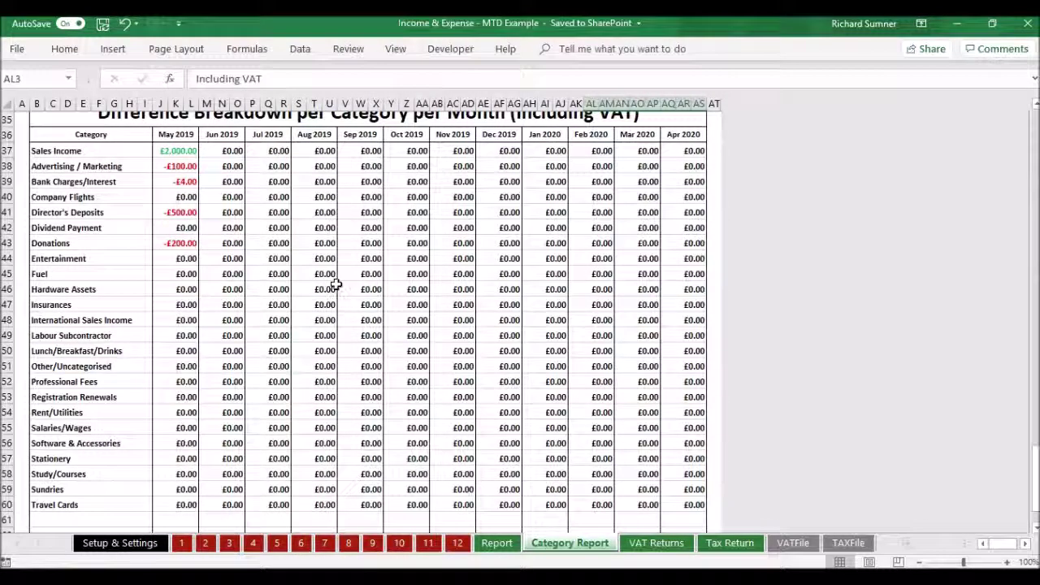
{"action": "scroll", "coordinate": [312, 277], "scroll_direction": "down", "scroll_amount": 14}
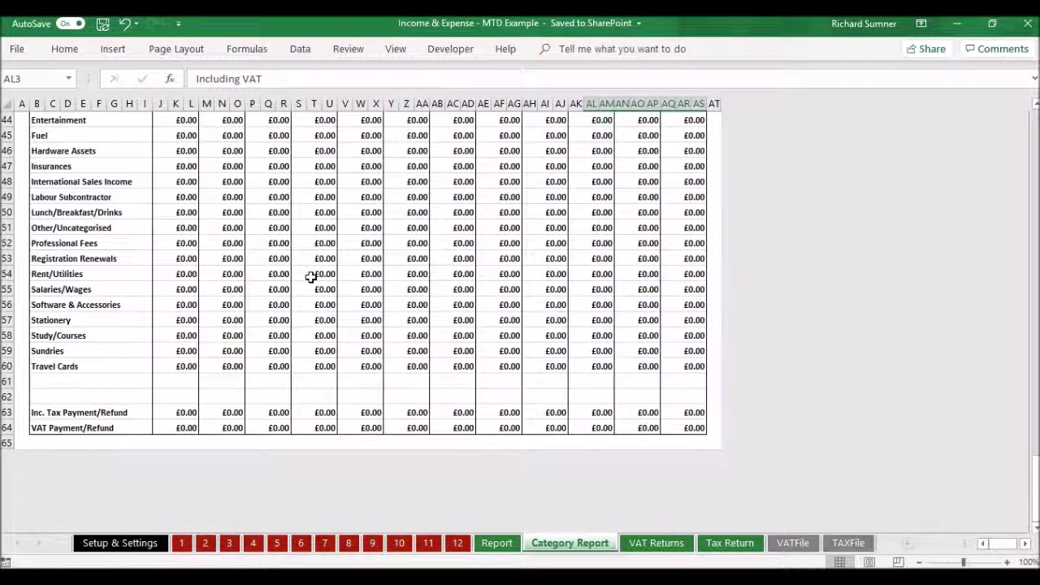
{"action": "scroll", "coordinate": [312, 277], "scroll_direction": "up", "scroll_amount": 20}
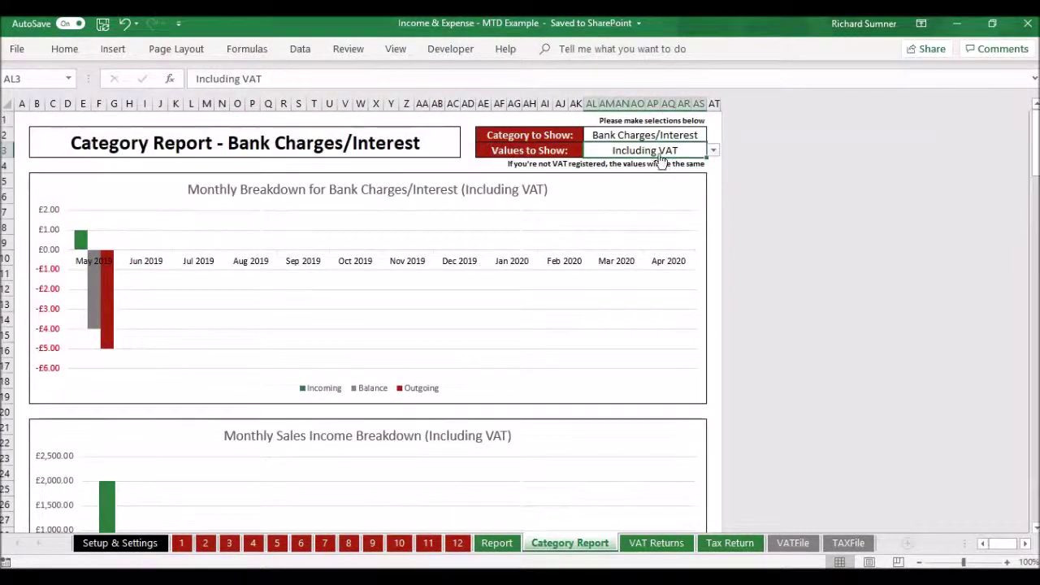
View the Bank Charges/Interest report excluding VAT, and restore its values to Including VAT
{"action": "left_click", "coordinate": [713, 150]}
{"action": "left_click", "coordinate": [692, 164]}
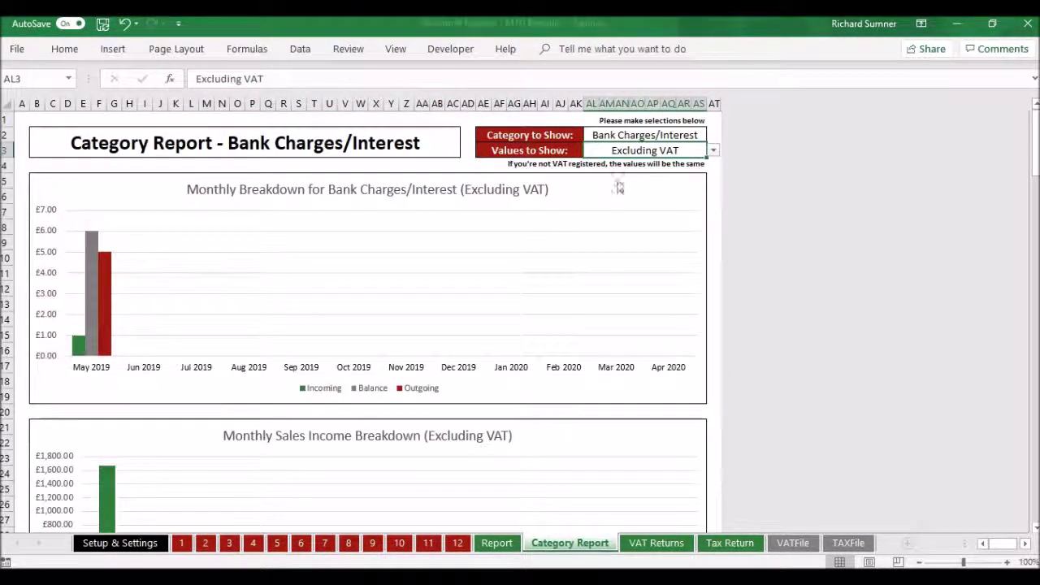
{"action": "left_click", "coordinate": [681, 136]}
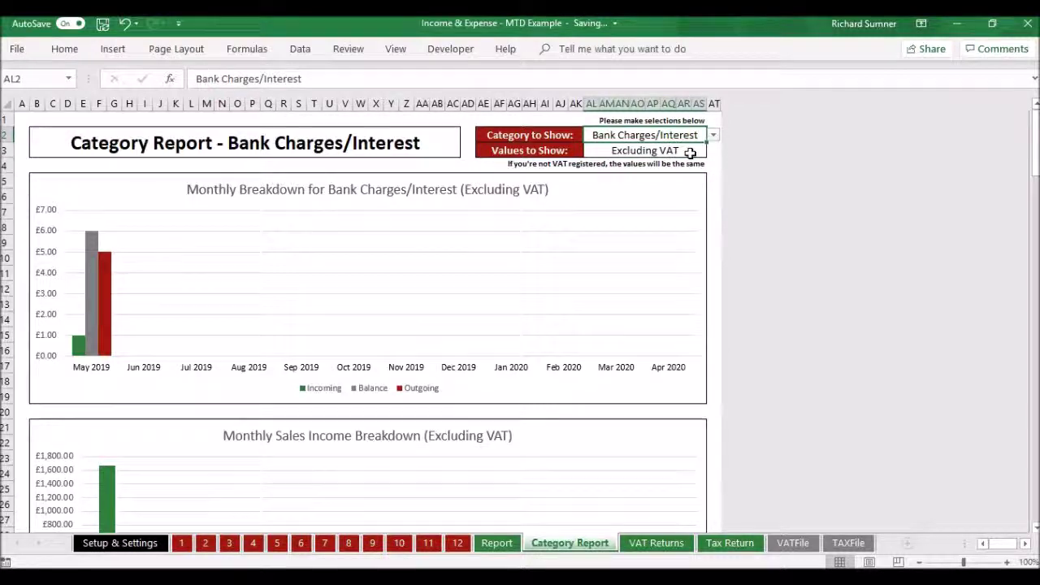
{"action": "left_click", "coordinate": [690, 151]}
{"action": "left_click", "coordinate": [712, 150]}
{"action": "left_click", "coordinate": [696, 174]}
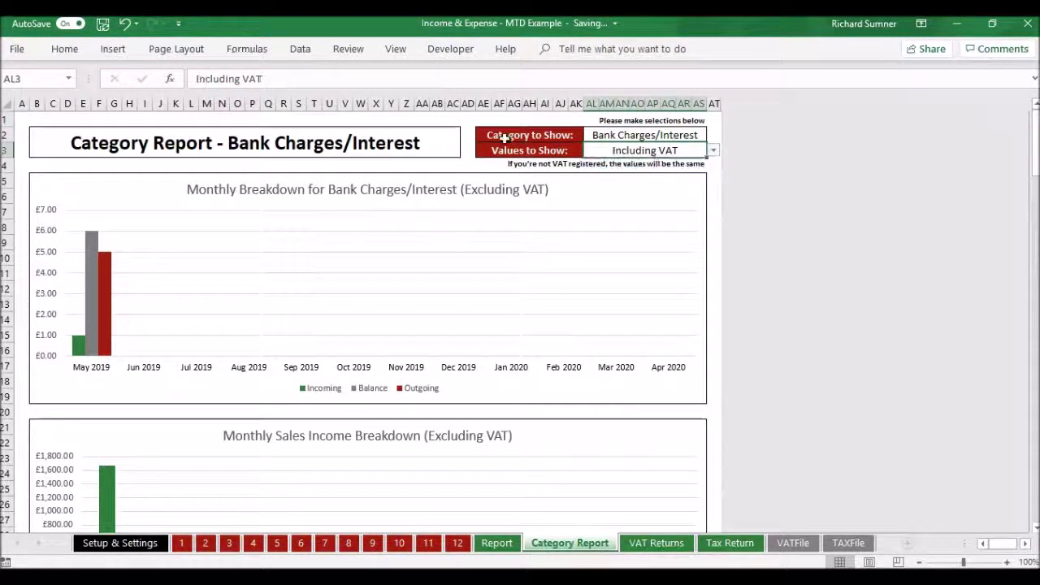
{"action": "left_click", "coordinate": [448, 122]}
{"action": "key", "text": "ctrl+Home"}
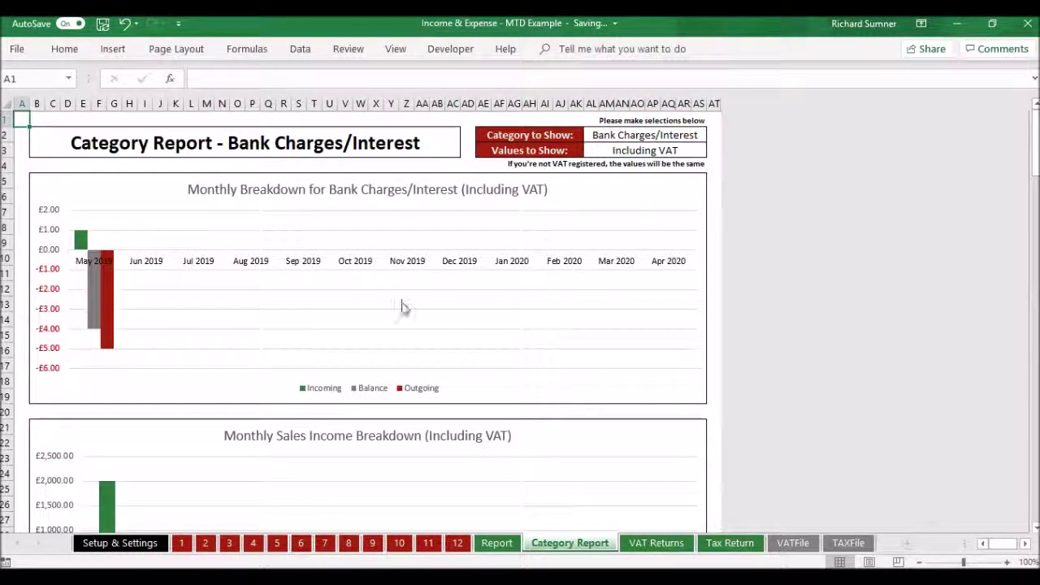
Review the first-quarter figures on the VAT Returns sheet and select the VAT Login Number field
{"action": "left_click", "coordinate": [655, 540]}
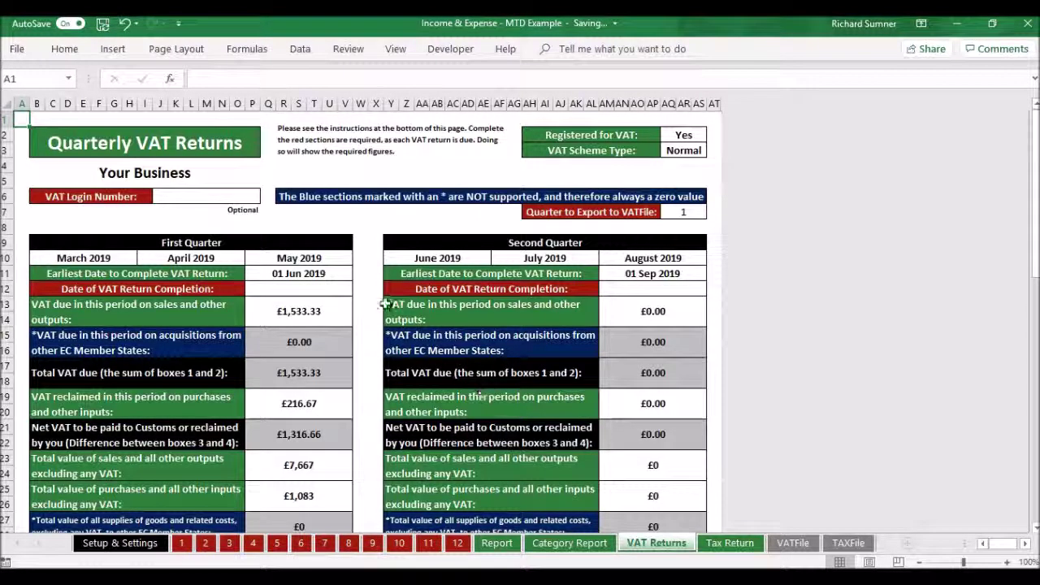
{"action": "scroll", "coordinate": [260, 240], "scroll_direction": "down", "scroll_amount": 1}
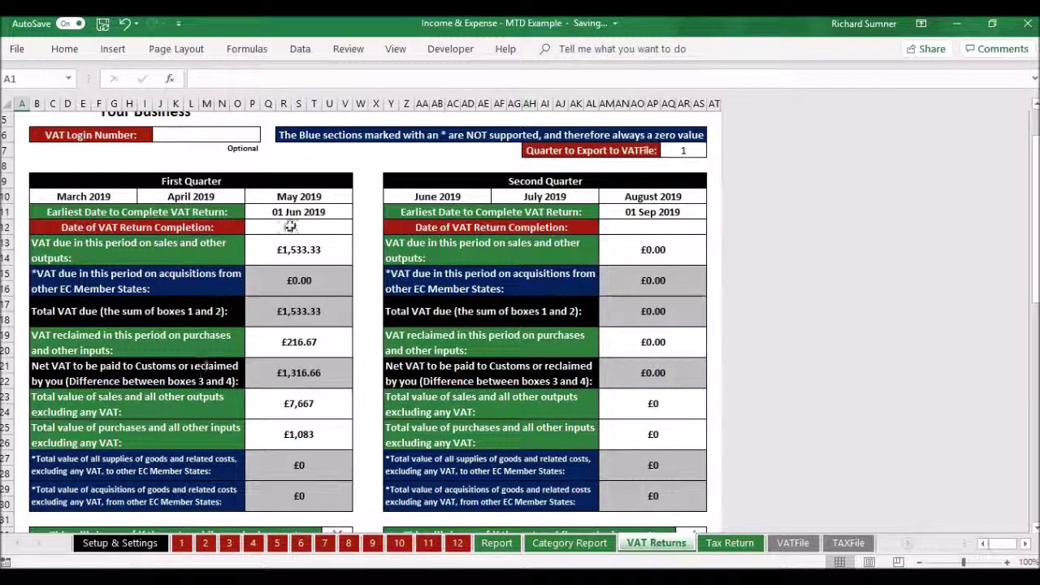
{"action": "scroll", "coordinate": [299, 347], "scroll_direction": "up", "scroll_amount": 2}
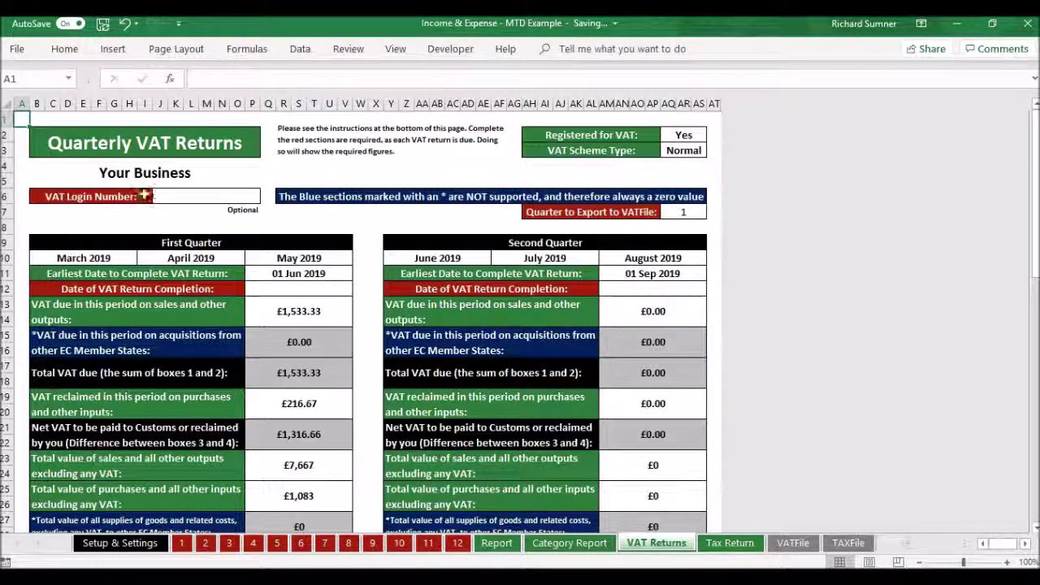
{"action": "left_click", "coordinate": [208, 194]}
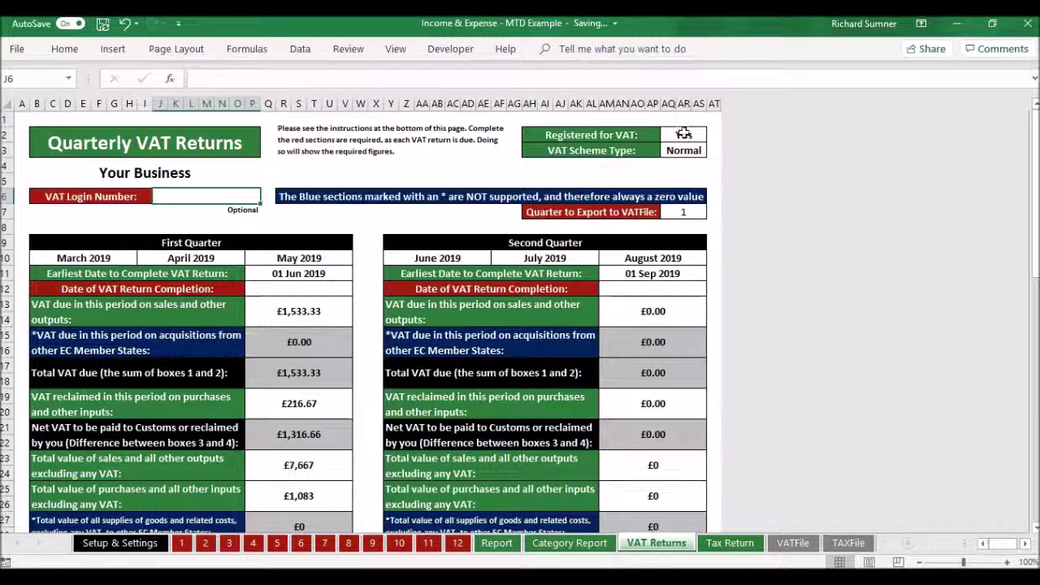
Select the first quarter's Date of VAT Return Completion field and review the return figures on the VATFile sheet
{"action": "scroll", "coordinate": [464, 232], "scroll_direction": "down", "scroll_amount": 1}
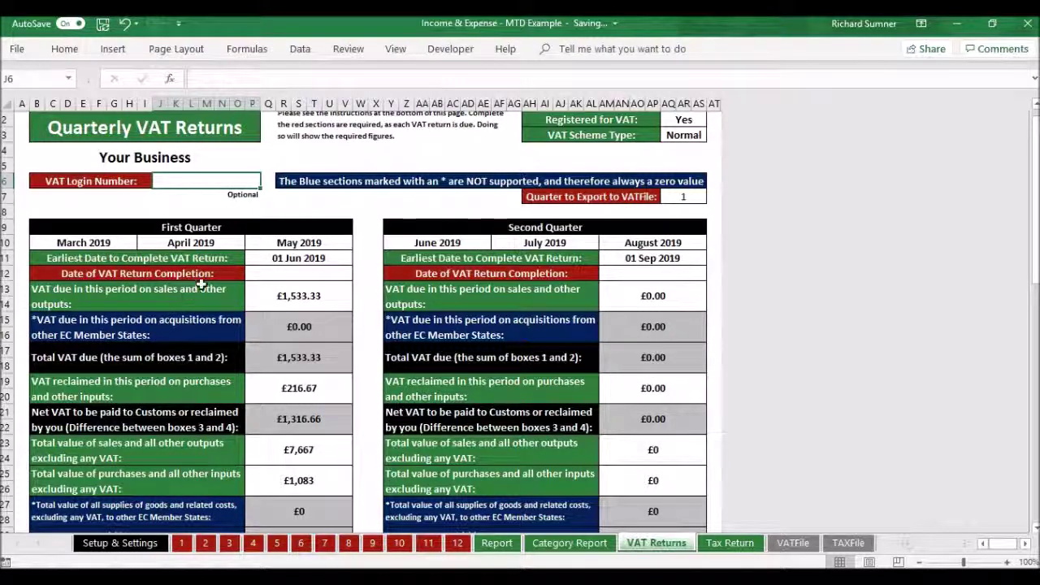
{"action": "left_click", "coordinate": [268, 271]}
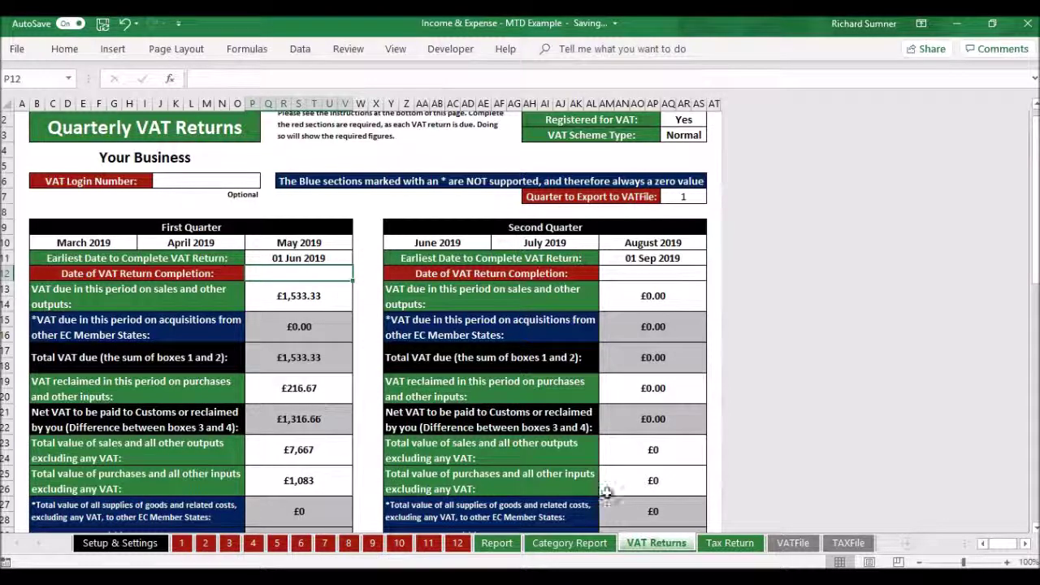
{"action": "left_click", "coordinate": [788, 543]}
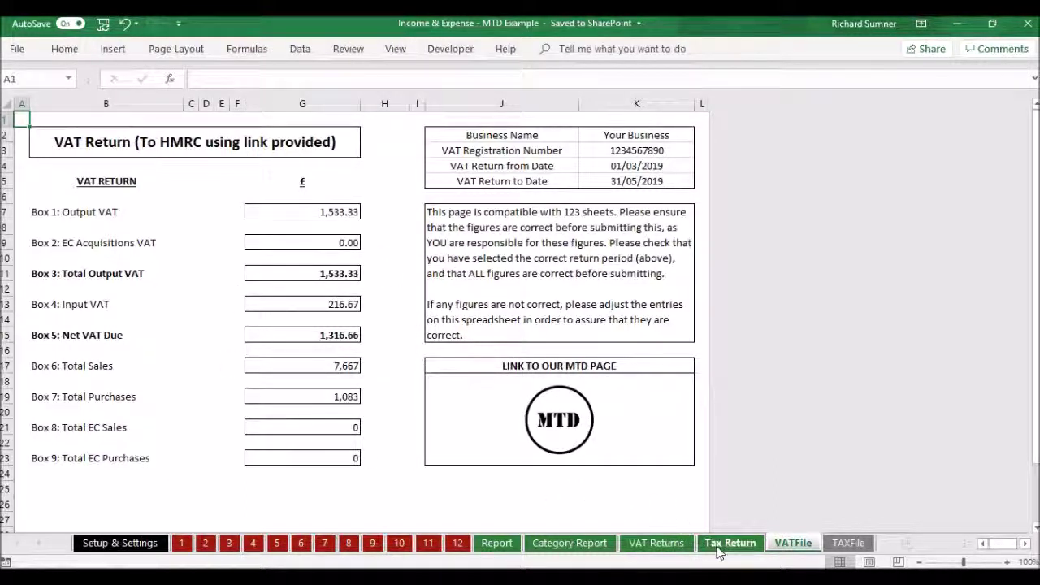
Set the Quarter to Export to VATFile to 2 on the VAT Returns sheet and view that quarter's return on VATFile
{"action": "left_click", "coordinate": [717, 549]}
{"action": "left_click", "coordinate": [642, 543]}
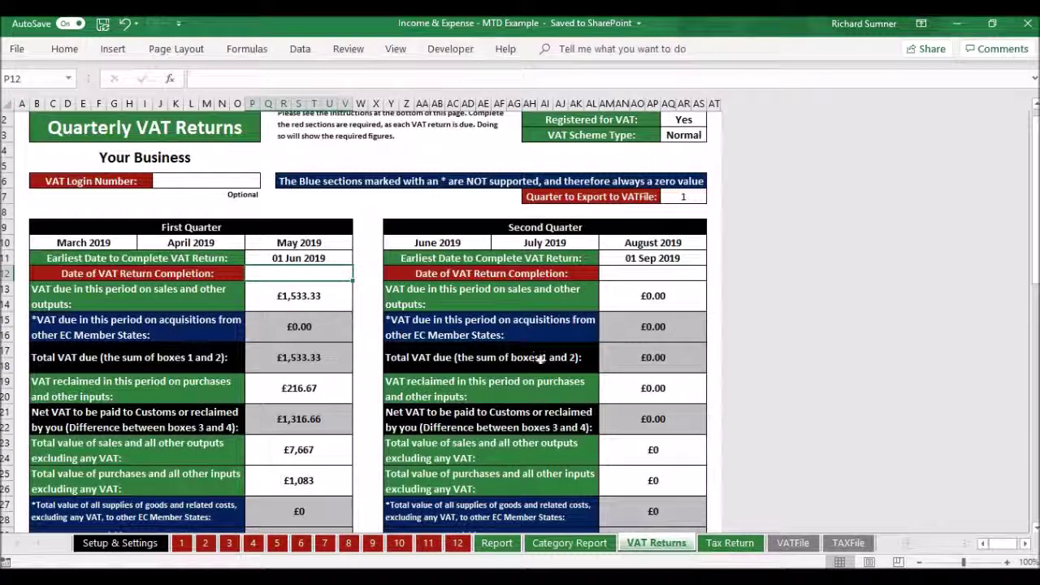
{"action": "left_click", "coordinate": [635, 274]}
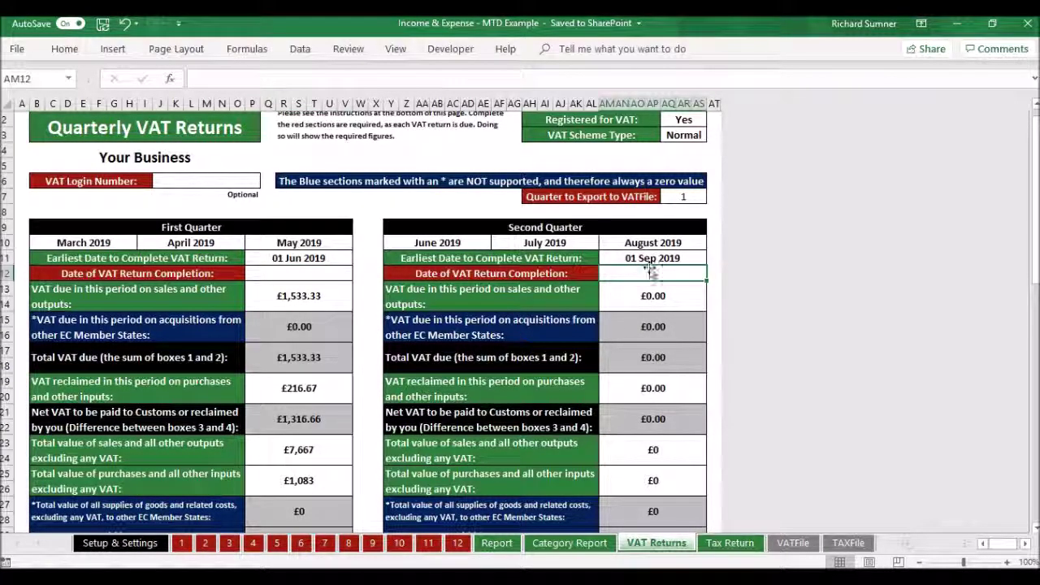
{"action": "left_click", "coordinate": [687, 198]}
{"action": "left_click", "coordinate": [712, 197]}
{"action": "left_click", "coordinate": [675, 221]}
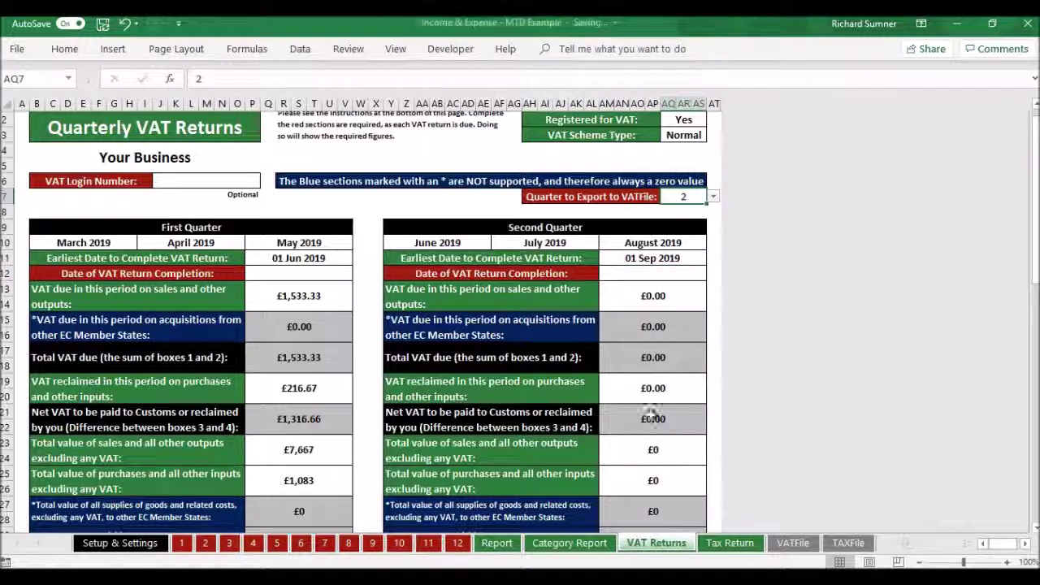
{"action": "left_click", "coordinate": [790, 543]}
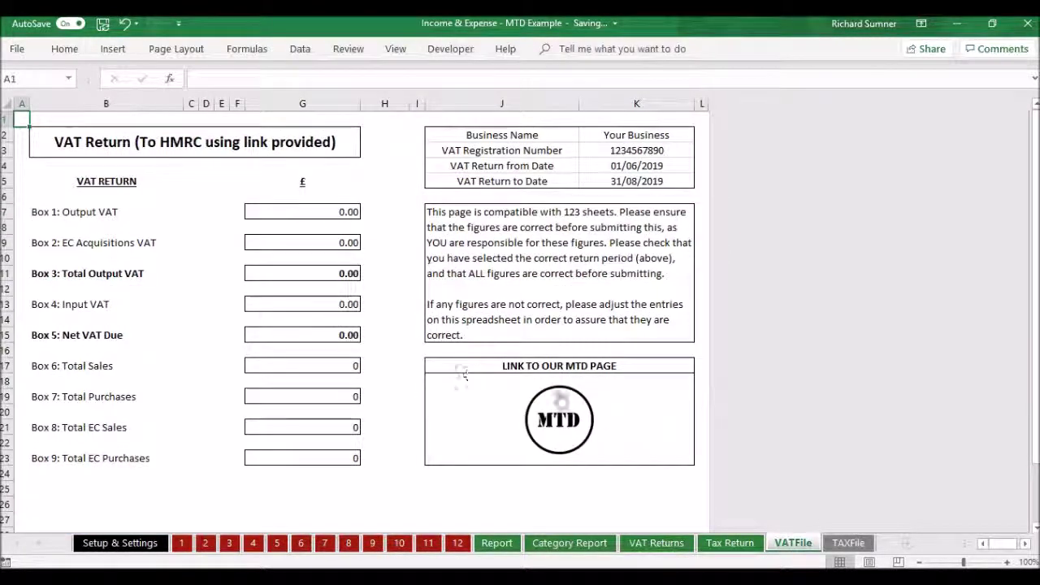
Set the Quarter to Export to VATFile back to 1 and check the first quarter's return on VATFile
{"action": "left_click", "coordinate": [655, 543]}
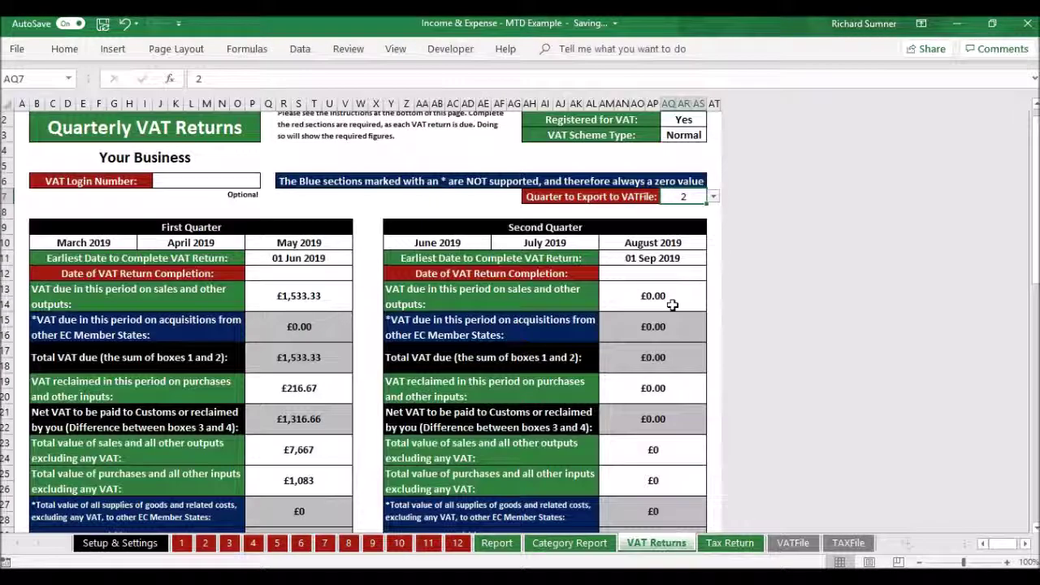
{"action": "left_click", "coordinate": [713, 197]}
{"action": "left_click", "coordinate": [683, 209]}
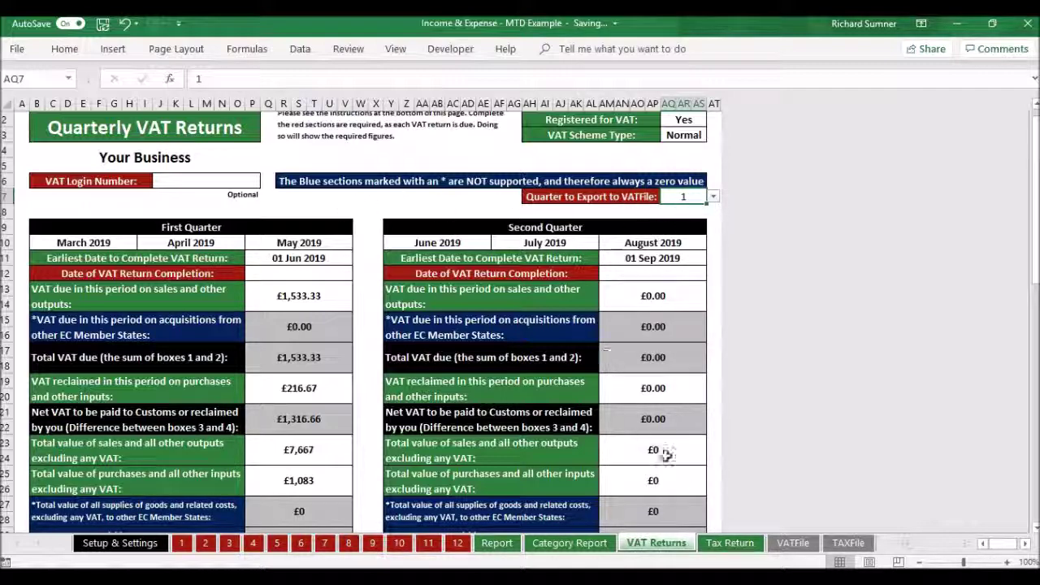
{"action": "left_click", "coordinate": [792, 543]}
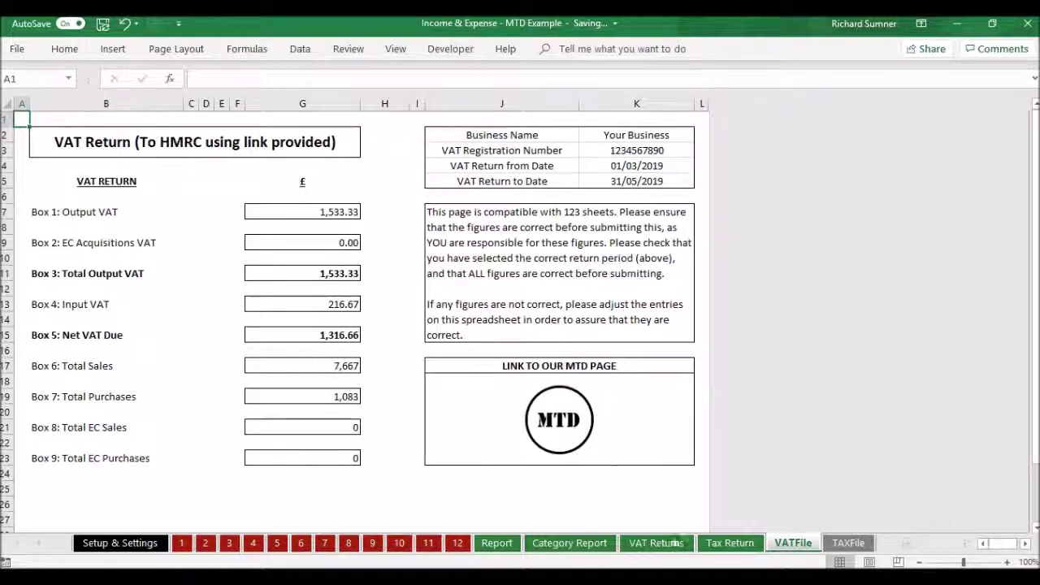
Revisit the VAT Returns, VATFile and Report sheets, and open the Setup & Settings sheet
{"action": "left_click", "coordinate": [658, 543]}
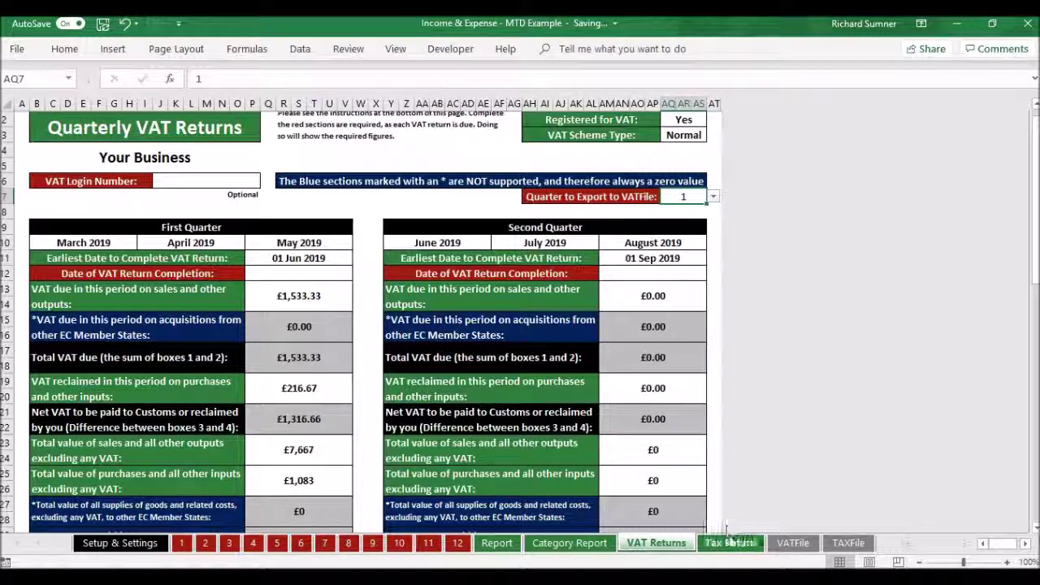
{"action": "left_click", "coordinate": [805, 550]}
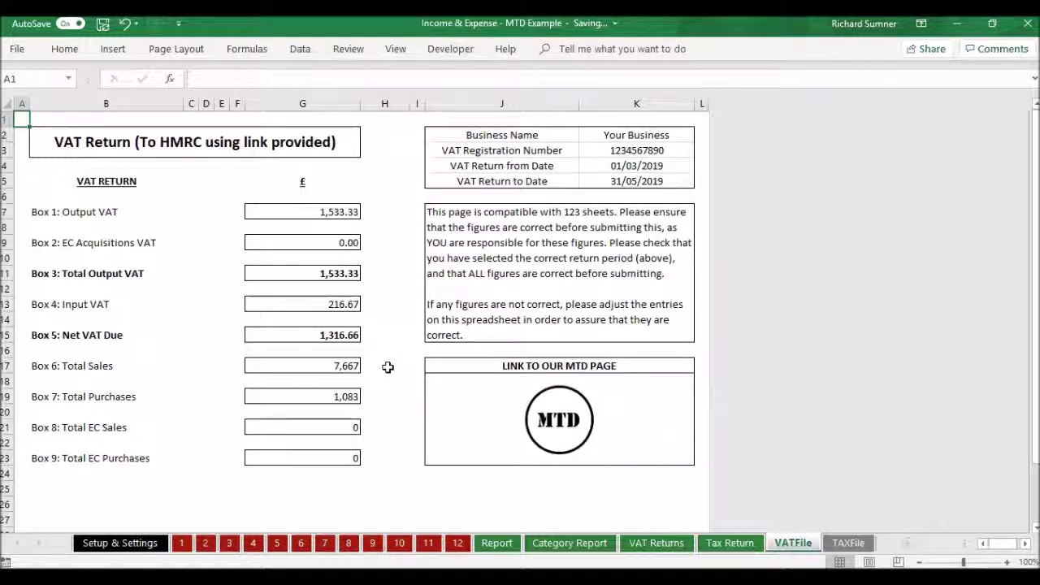
{"action": "left_click", "coordinate": [499, 545]}
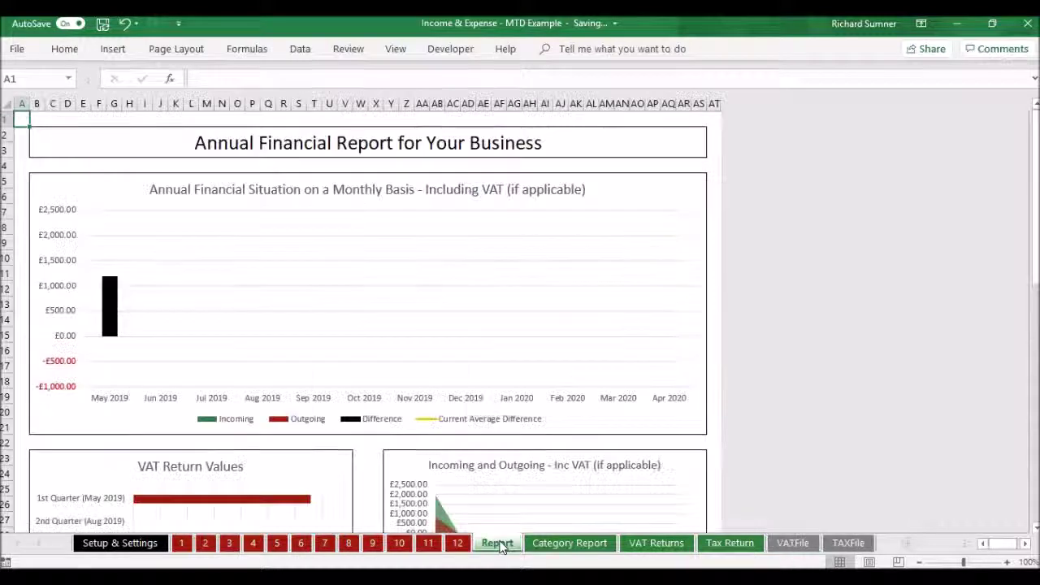
{"action": "left_click", "coordinate": [122, 544]}
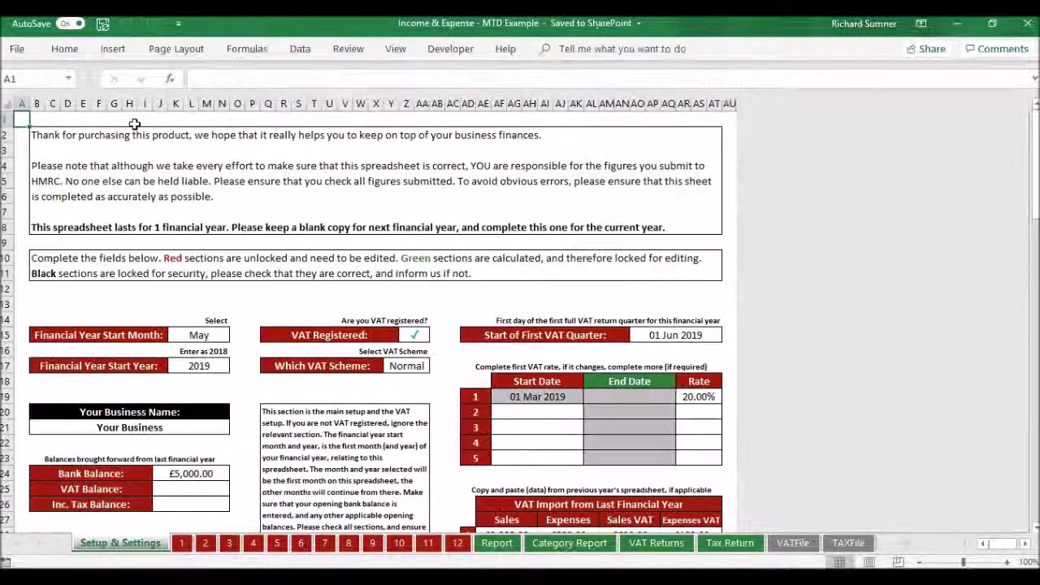